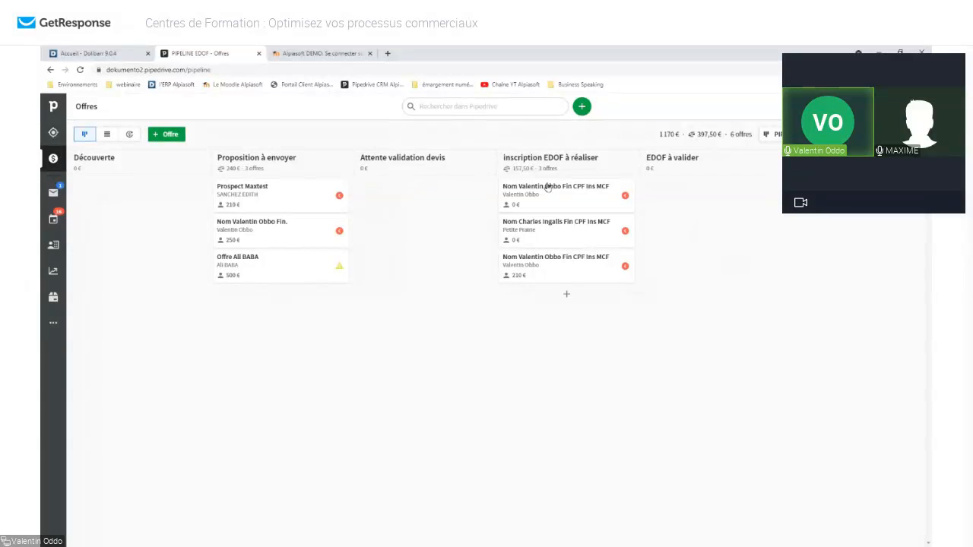
{"action": "left_click", "coordinate": [771, 134]}
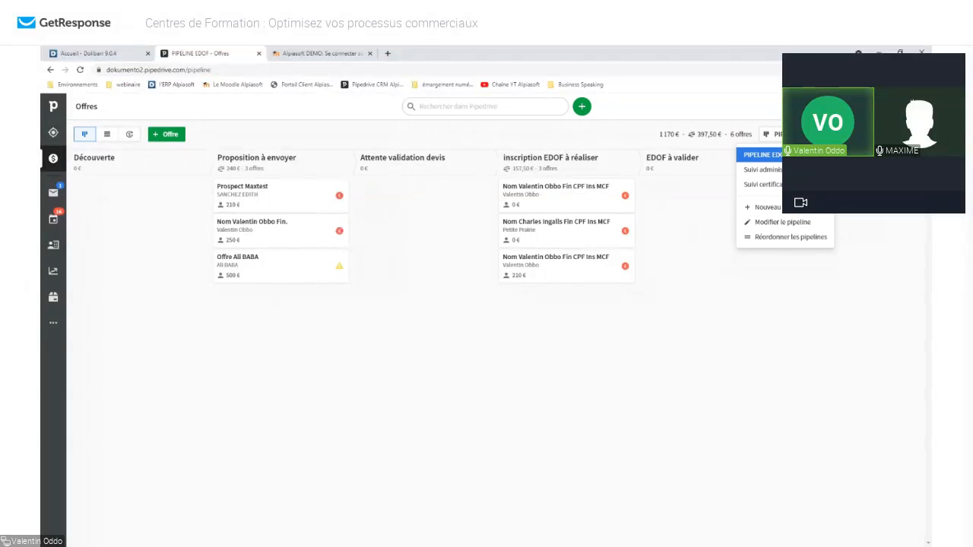
{"action": "left_click", "coordinate": [632, 134]}
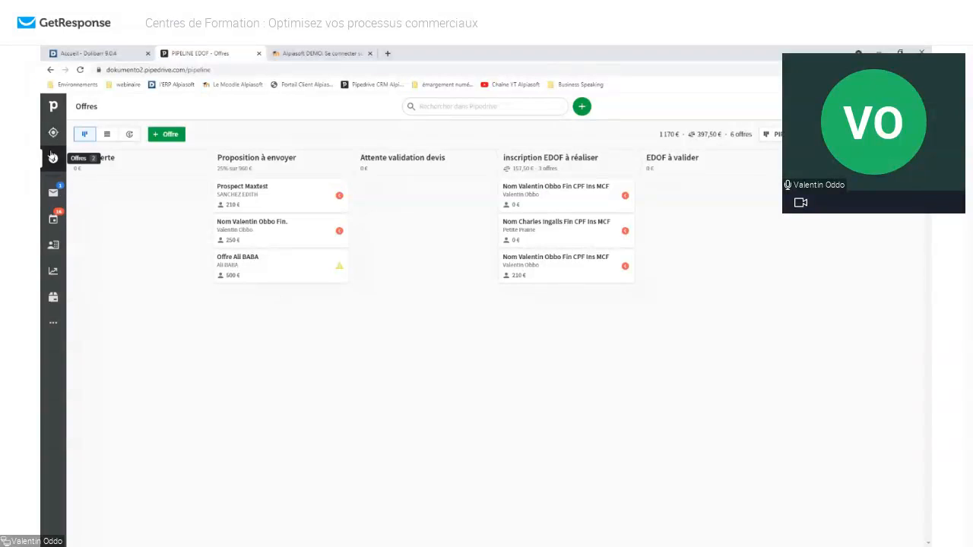
Share the unread Info Formations email conversation from the mailbox and open the message.
{"action": "left_click", "coordinate": [51, 199]}
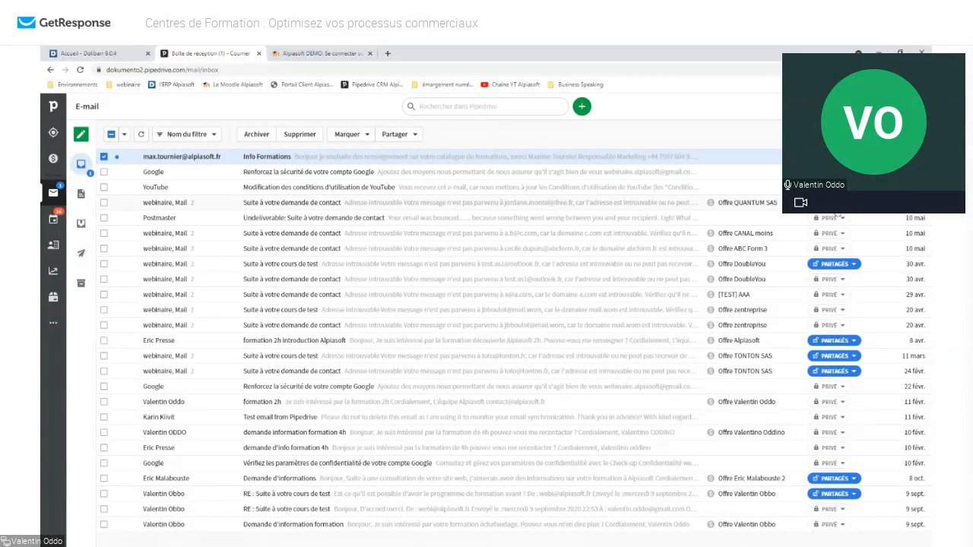
{"action": "left_click", "coordinate": [829, 156]}
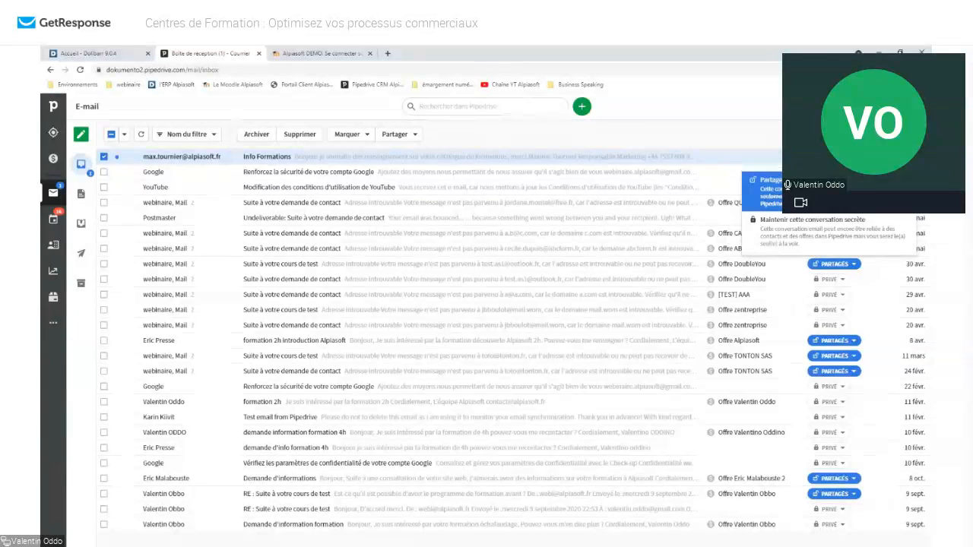
{"action": "left_click", "coordinate": [766, 189]}
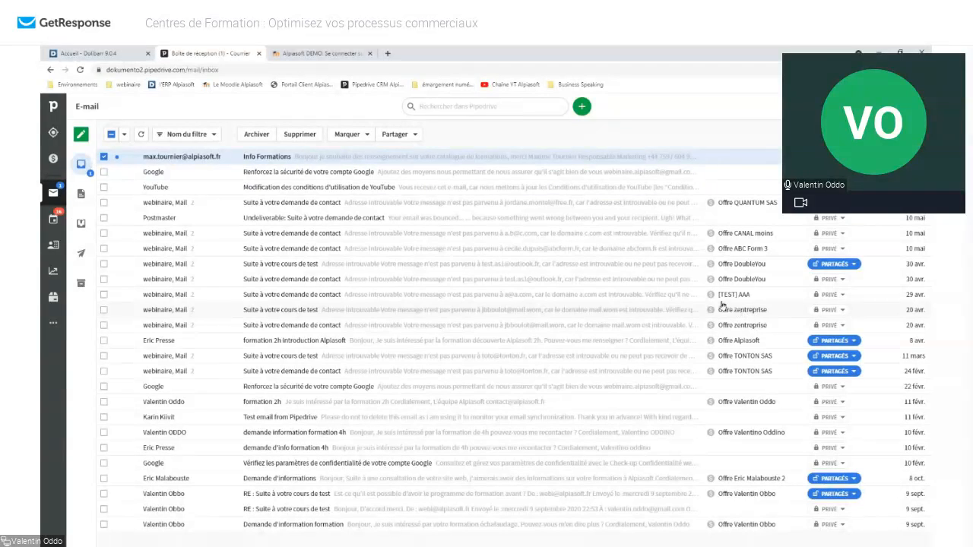
{"action": "left_click", "coordinate": [600, 159]}
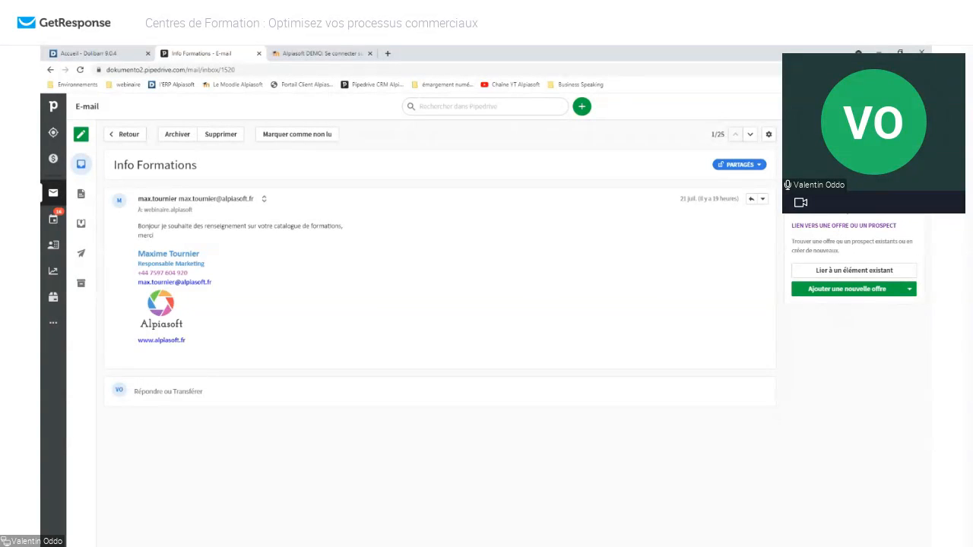
Start a new contact from the email's sender and change its organisation to Alpiasoft-bis.
{"action": "left_click", "coordinate": [854, 195]}
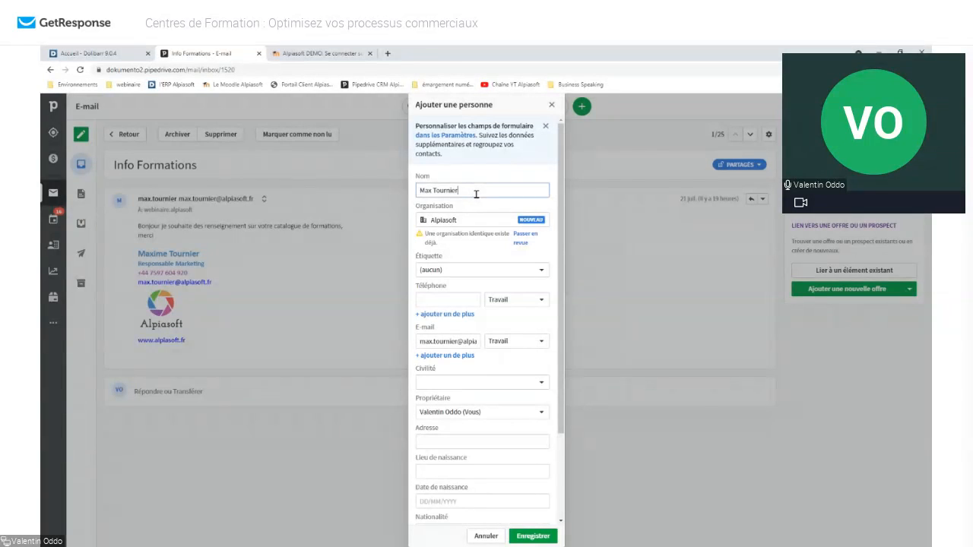
{"action": "left_click", "coordinate": [477, 219]}
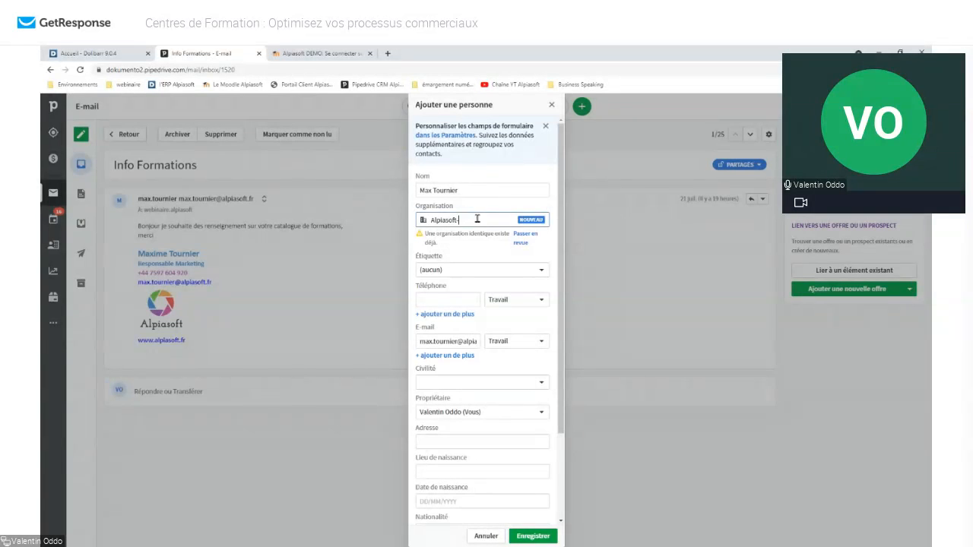
{"action": "type", "text": "-bis"}
{"action": "left_click", "coordinate": [462, 266]}
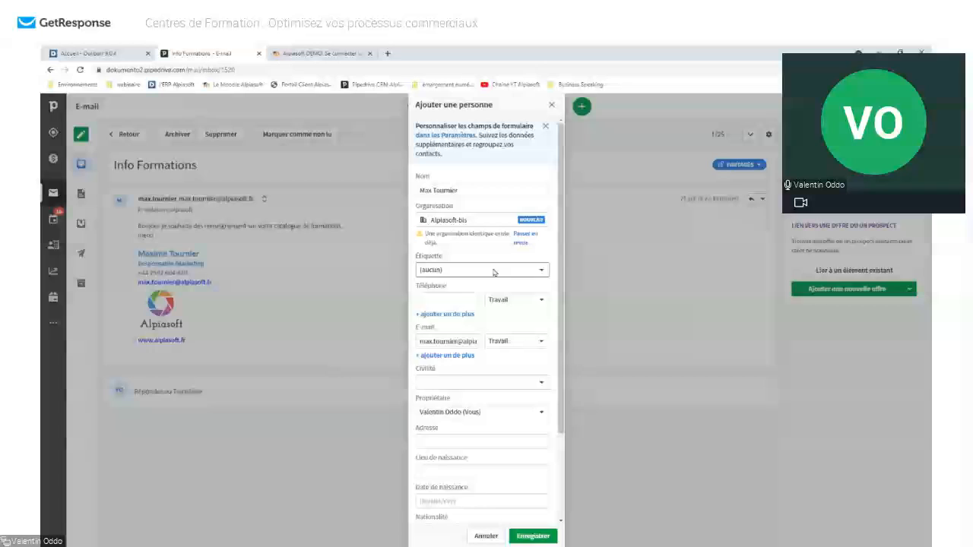
{"action": "left_click", "coordinate": [521, 173]}
{"action": "left_click", "coordinate": [503, 247]}
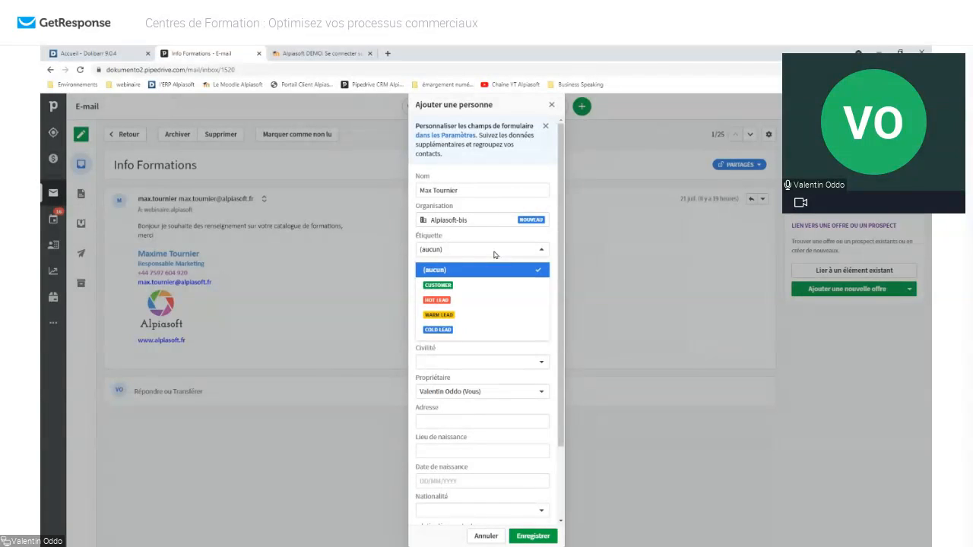
{"action": "left_click", "coordinate": [506, 181]}
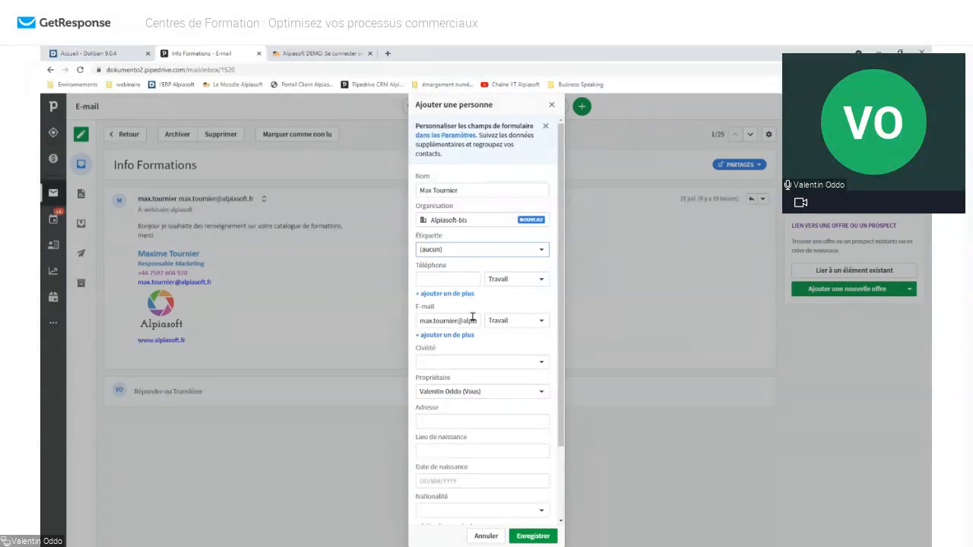
Set the new contact's Civilité to Monsieur and its relationtierscontact value to contact.
{"action": "left_click", "coordinate": [517, 363]}
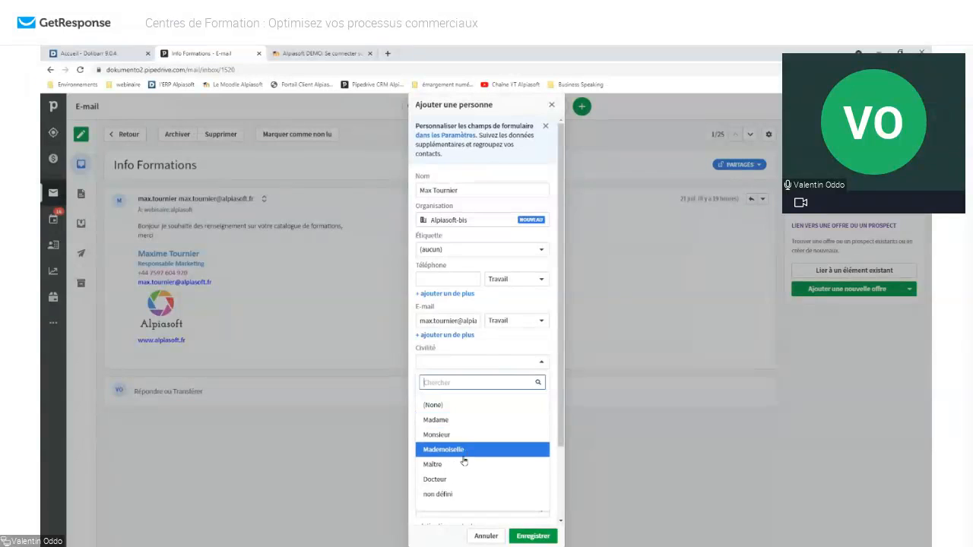
{"action": "left_click", "coordinate": [448, 434]}
{"action": "scroll", "coordinate": [502, 369], "scroll_direction": "down", "scroll_amount": 2}
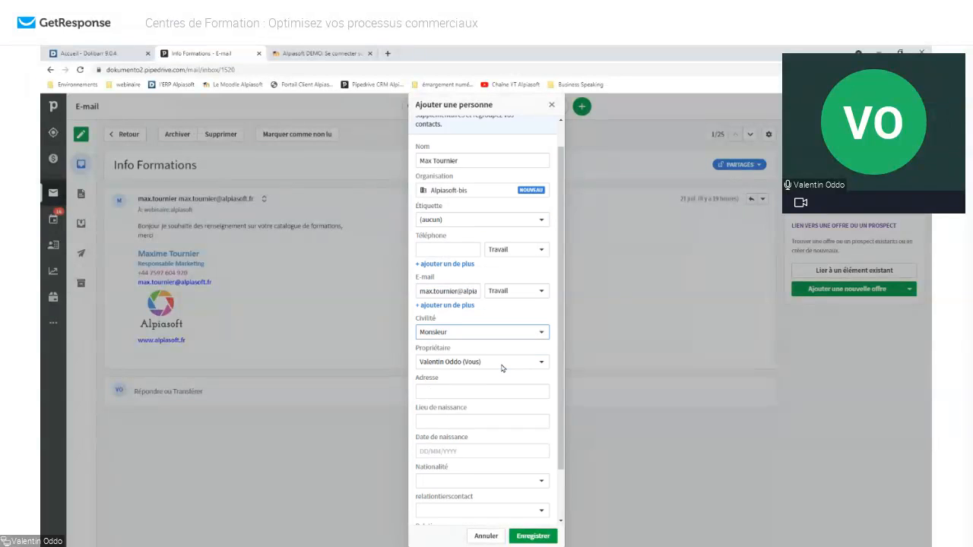
{"action": "left_click", "coordinate": [495, 420]}
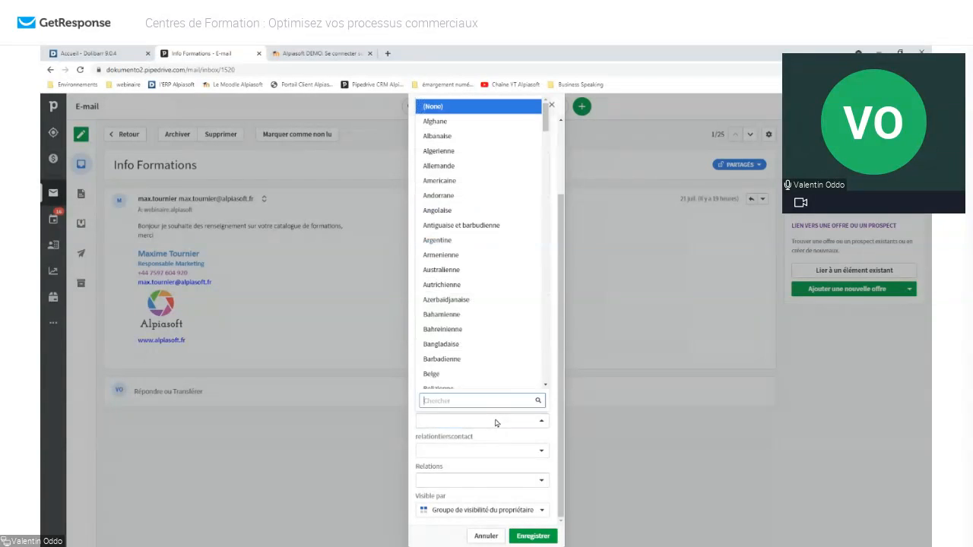
{"action": "left_click", "coordinate": [480, 434]}
{"action": "left_click", "coordinate": [474, 450]}
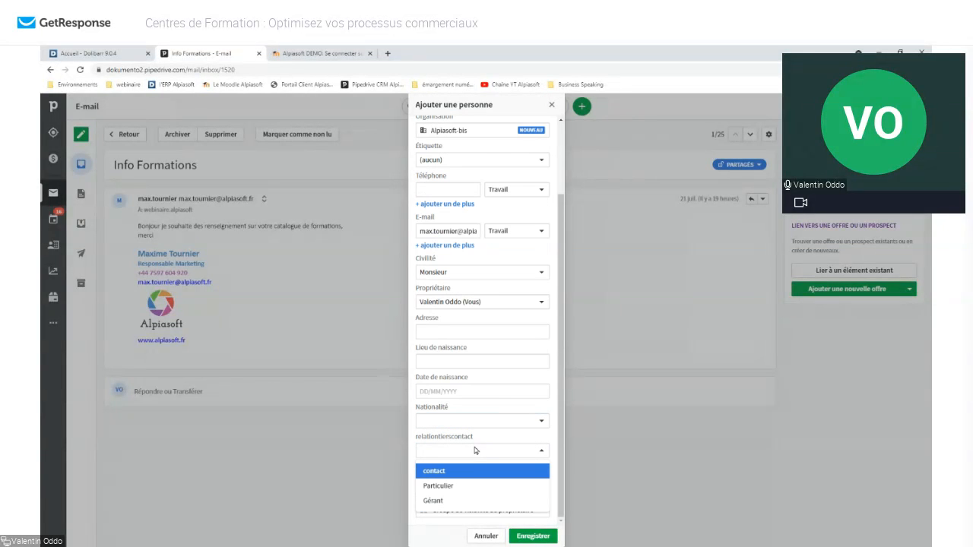
{"action": "left_click", "coordinate": [535, 444]}
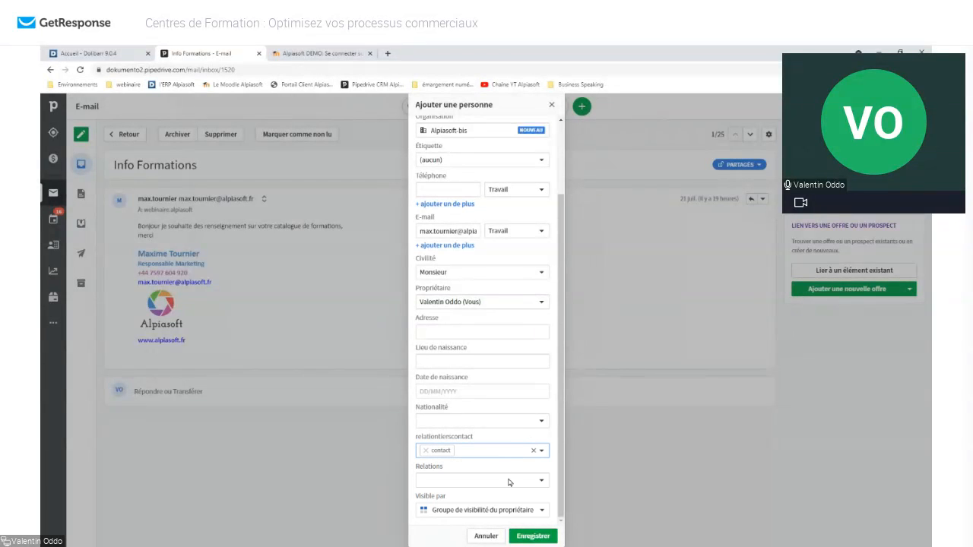
Set the Relations field to contact and save the new person.
{"action": "left_click", "coordinate": [509, 482]}
{"action": "left_click", "coordinate": [554, 437]}
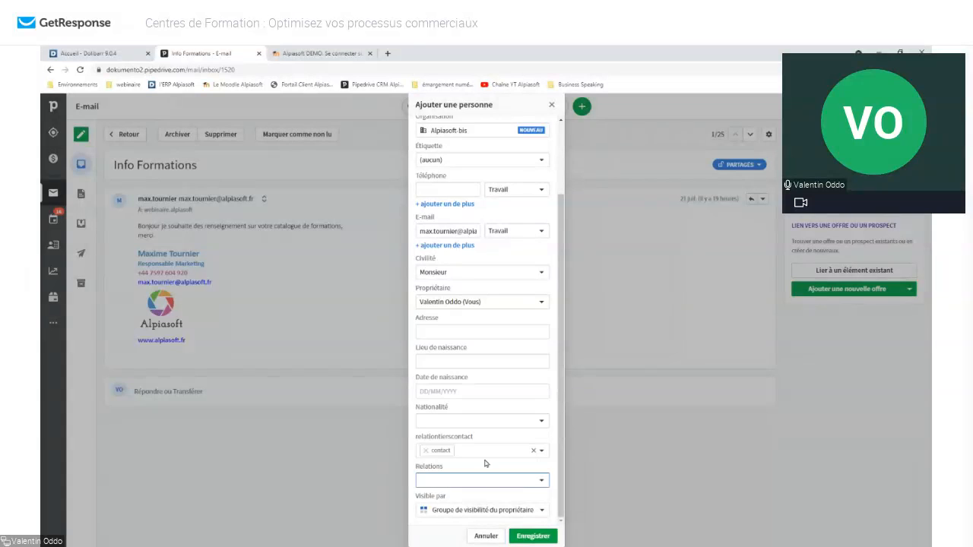
{"action": "left_click", "coordinate": [423, 452]}
{"action": "left_click", "coordinate": [473, 479]}
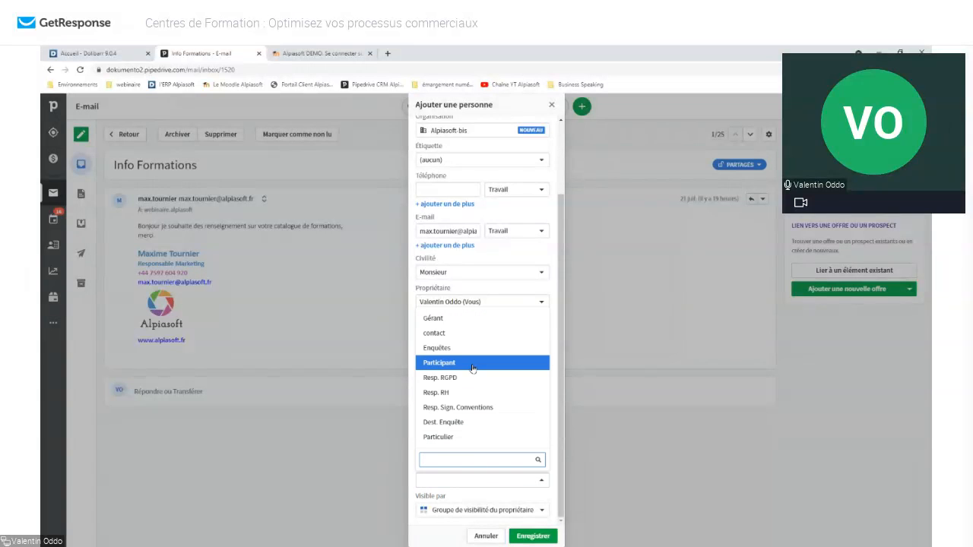
{"action": "left_click", "coordinate": [461, 338]}
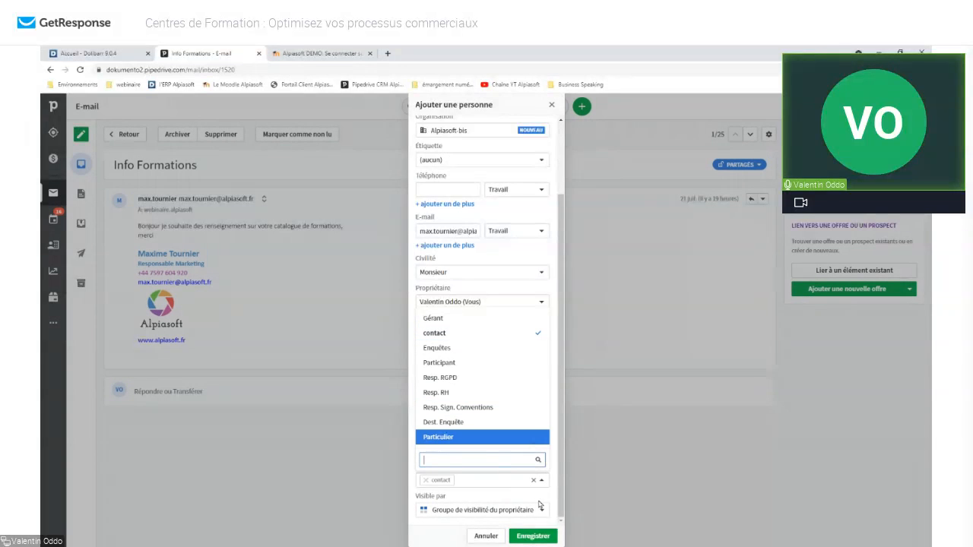
{"action": "left_click", "coordinate": [532, 536]}
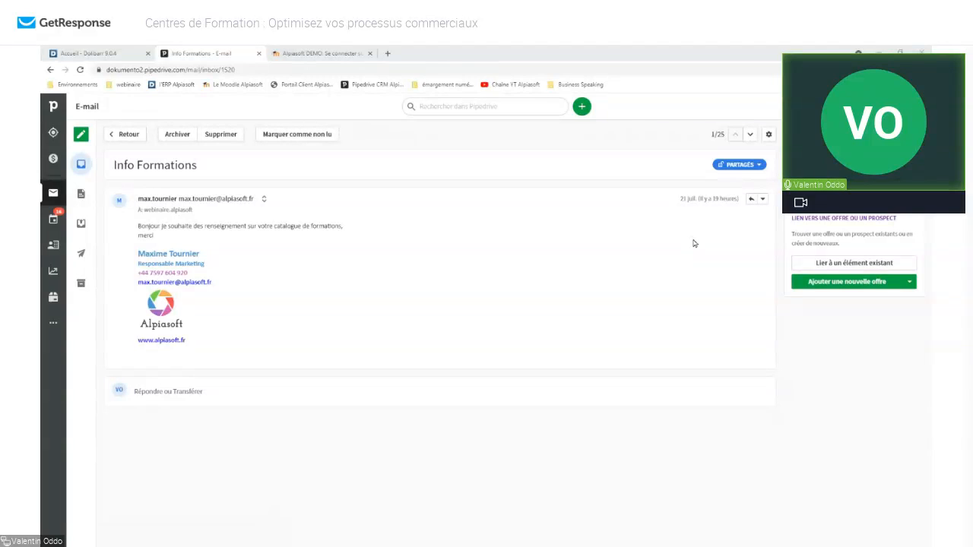
View the deals pipeline and reopen the Info Formations email from the mailbox.
{"action": "left_click", "coordinate": [55, 159]}
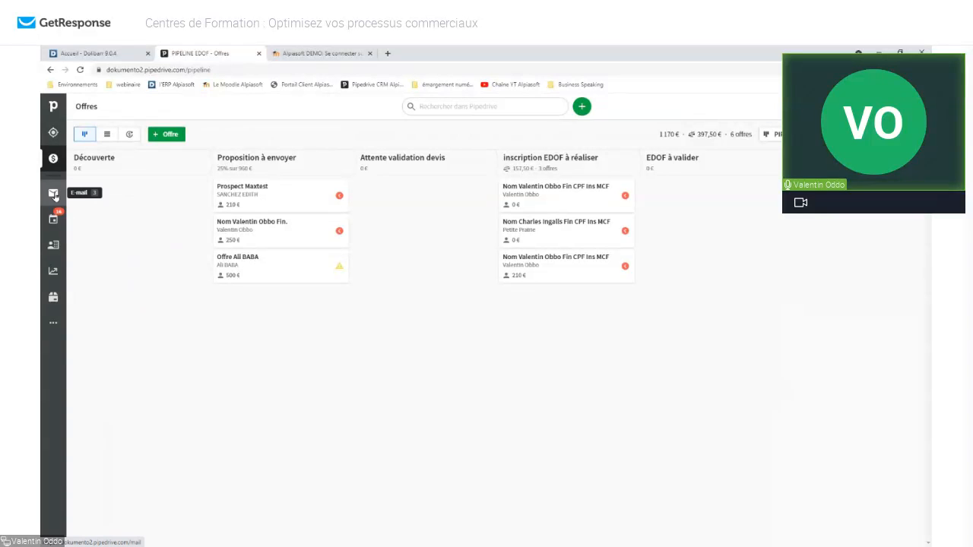
{"action": "left_click", "coordinate": [54, 195]}
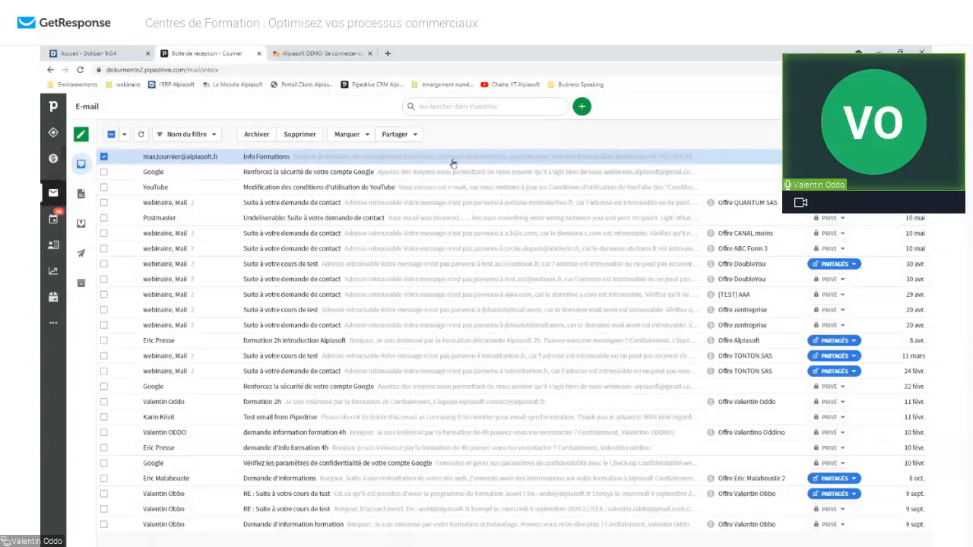
{"action": "left_click", "coordinate": [457, 157]}
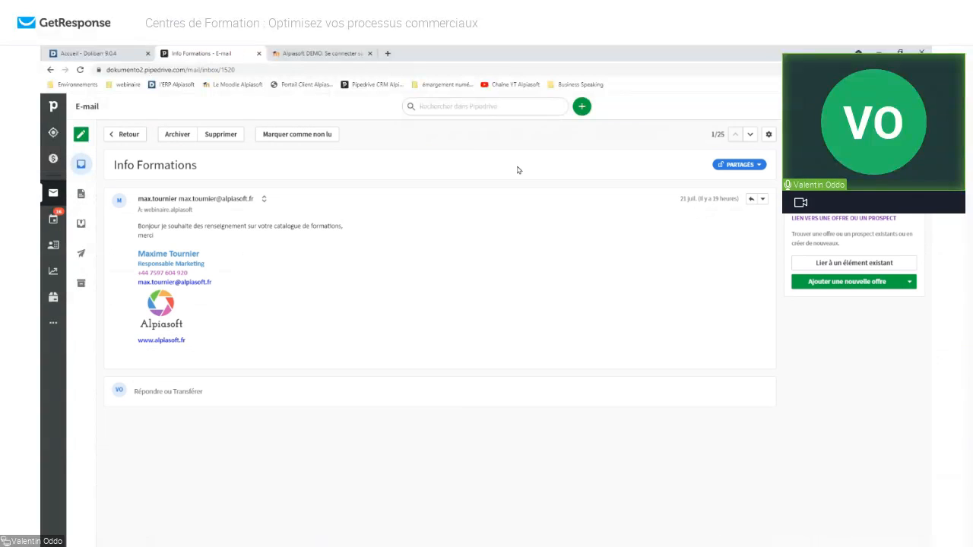
Start a new deal linked to the Info Formations email, with PIPELINE EDOF as its pipeline.
{"action": "left_click", "coordinate": [829, 282]}
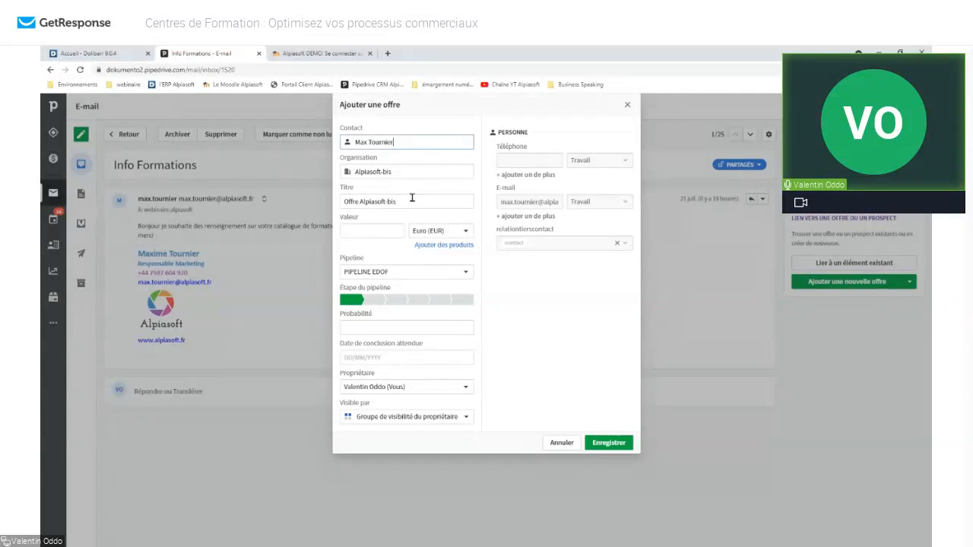
{"action": "left_click", "coordinate": [463, 275]}
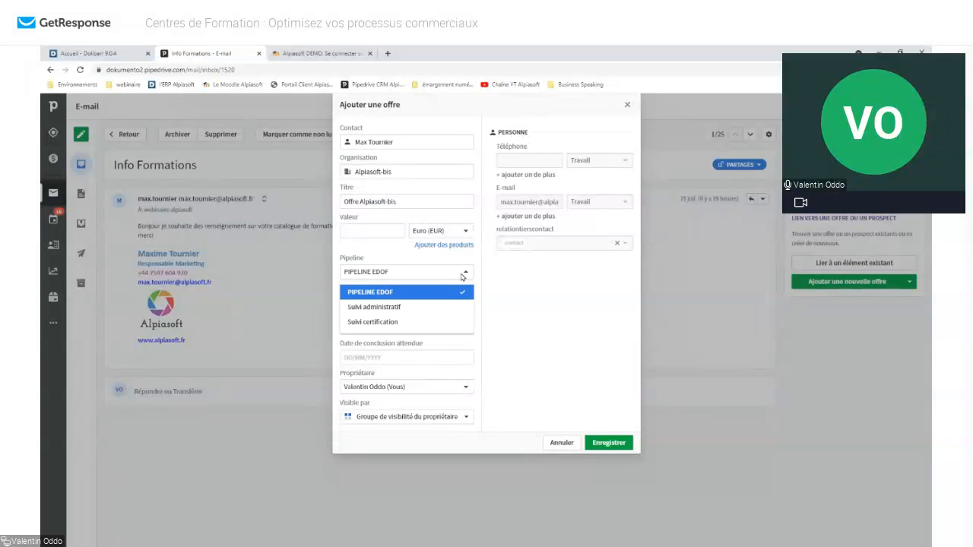
{"action": "left_click", "coordinate": [417, 296]}
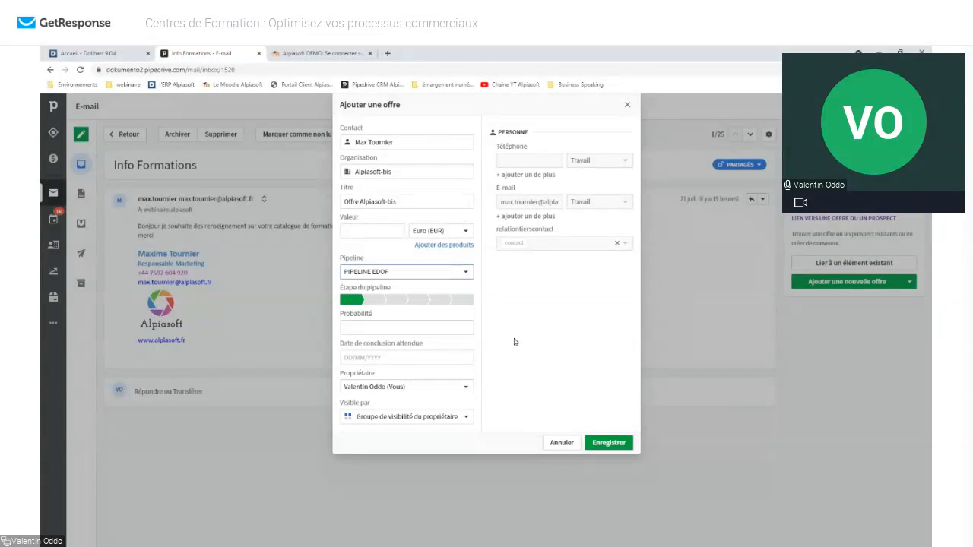
Make the new deal visible to Toute l'entreprise, keep the current owner, and save it.
{"action": "left_click", "coordinate": [455, 393]}
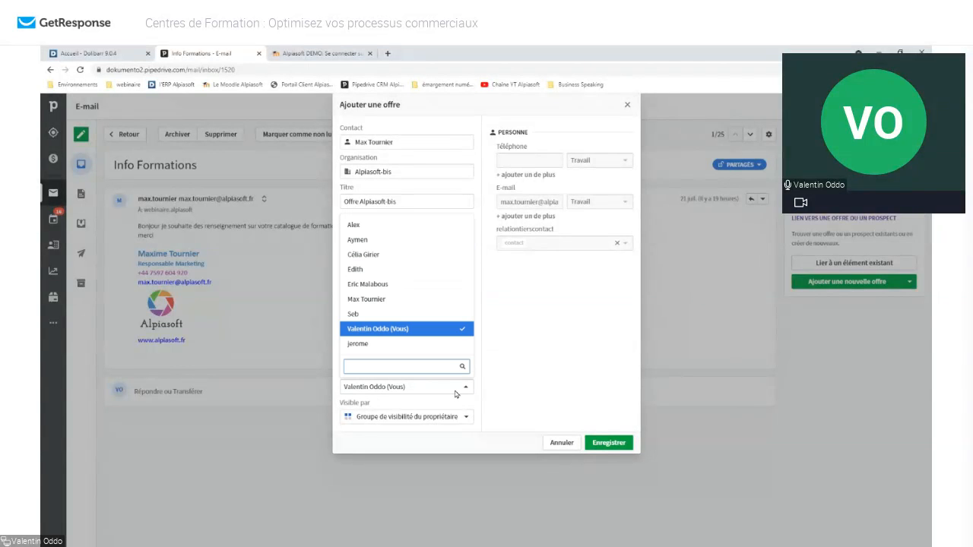
{"action": "left_click", "coordinate": [525, 368]}
{"action": "left_click", "coordinate": [466, 416]}
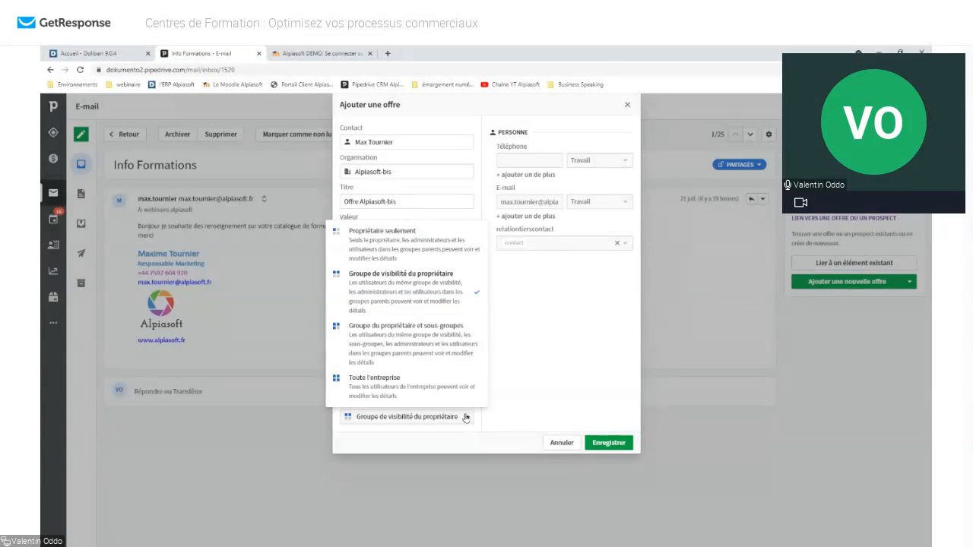
{"action": "left_click", "coordinate": [399, 396]}
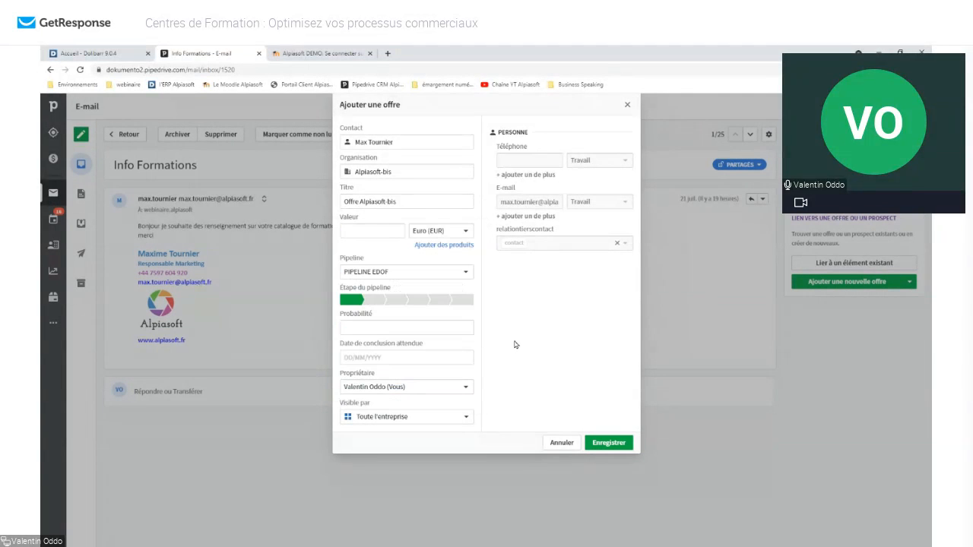
{"action": "left_click", "coordinate": [608, 443]}
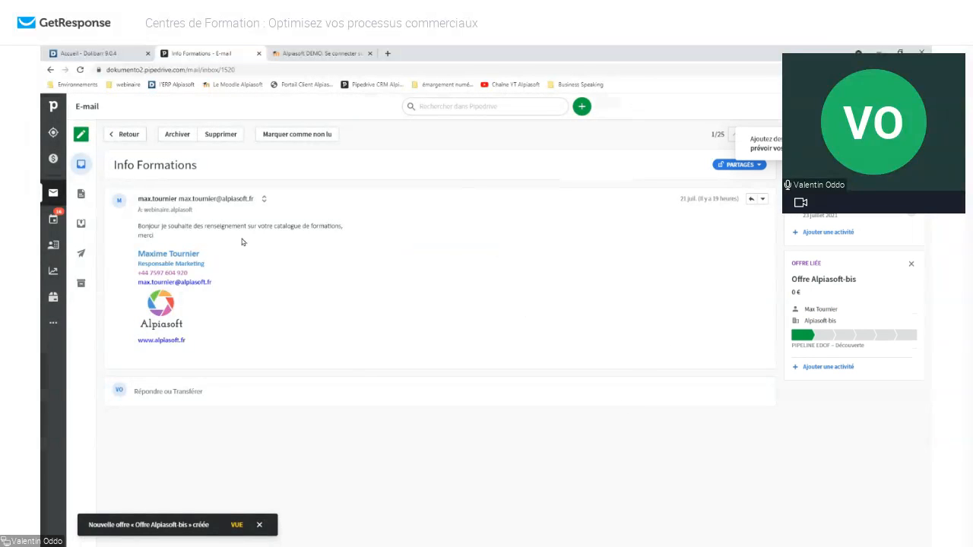
Open the new Alpiasoft-bis deal from the Découverte stage and review its planned activities, contact details and linked email.
{"action": "left_click", "coordinate": [53, 195]}
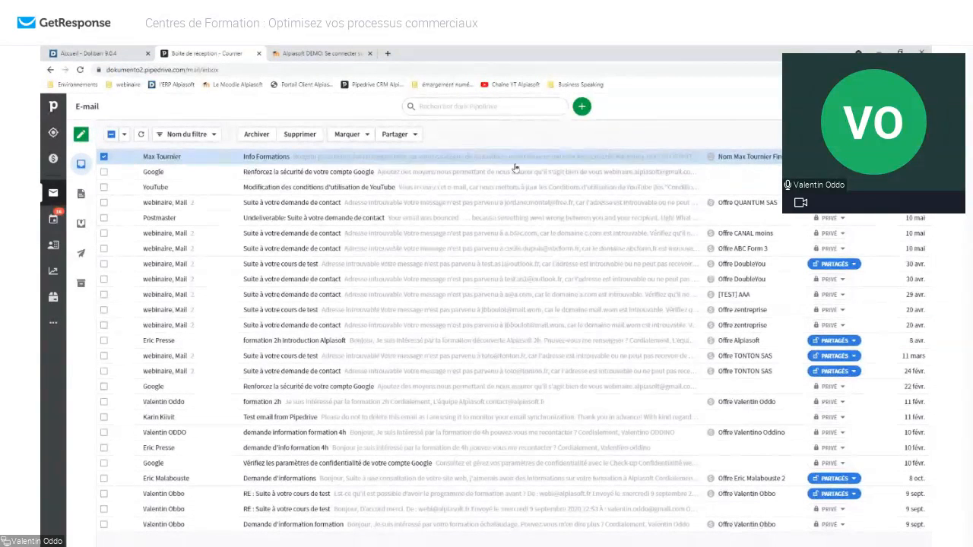
{"action": "left_click", "coordinate": [54, 160]}
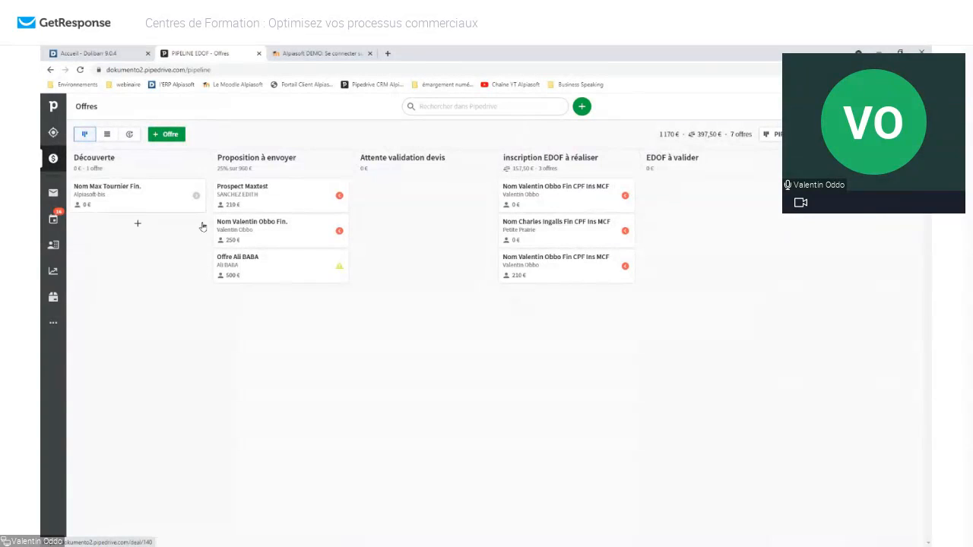
{"action": "left_click", "coordinate": [126, 200]}
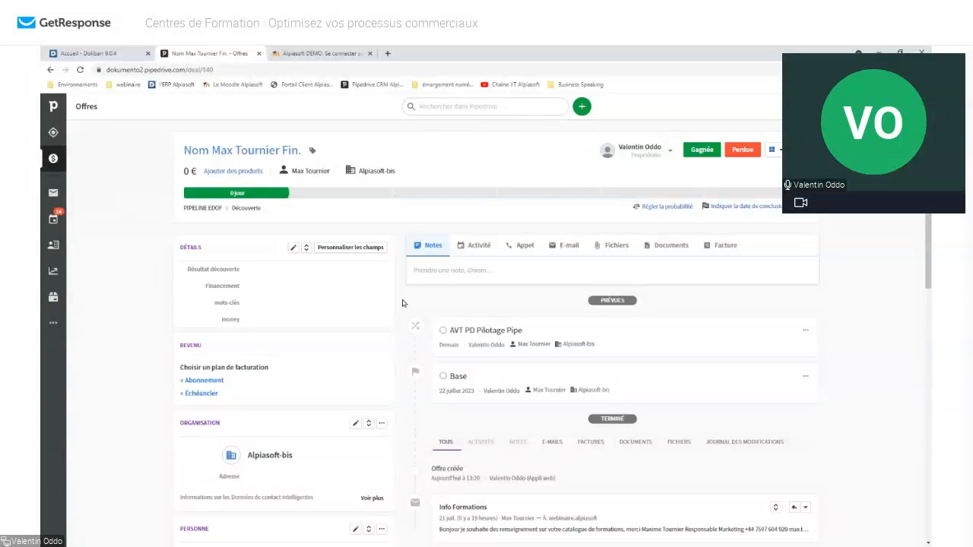
{"action": "scroll", "coordinate": [403, 303], "scroll_direction": "down", "scroll_amount": 3}
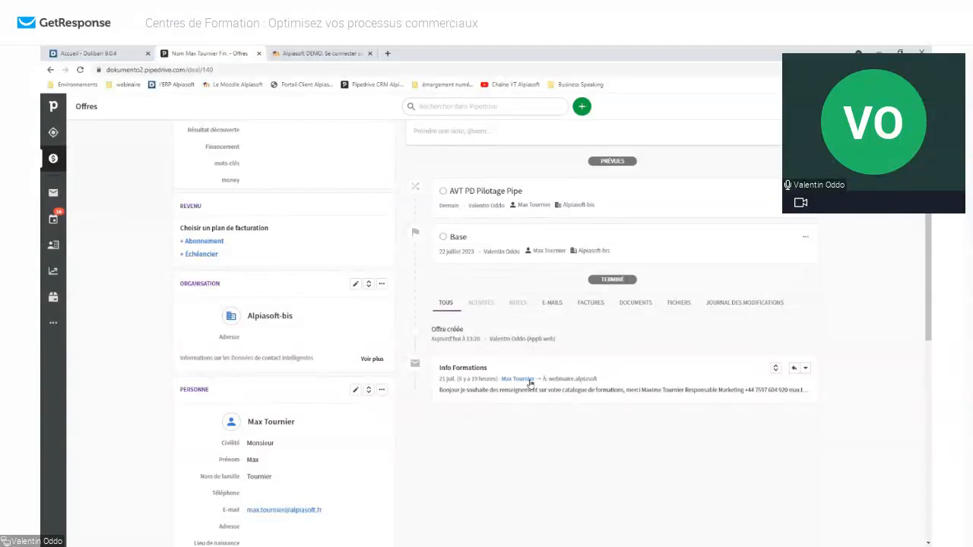
{"action": "scroll", "coordinate": [542, 380], "scroll_direction": "up", "scroll_amount": 1}
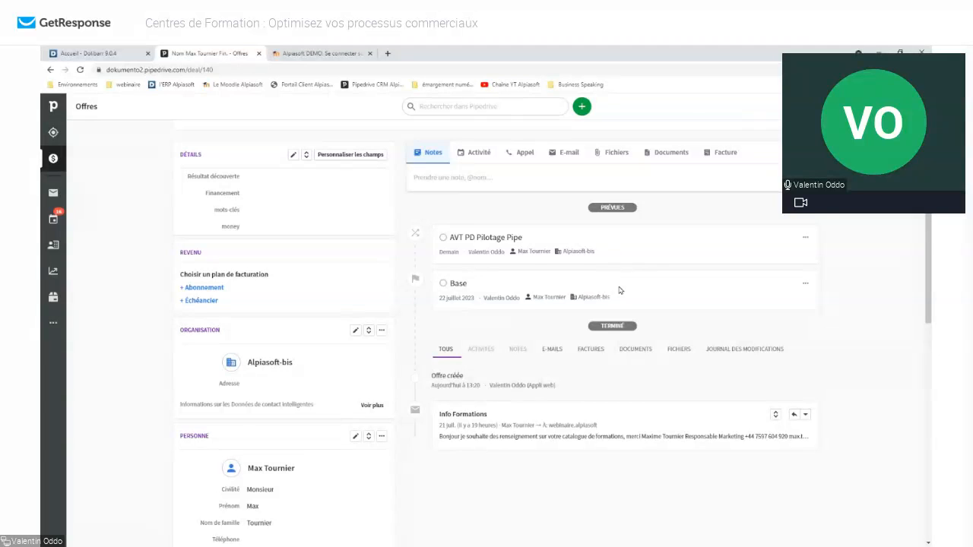
Add a note to the deal saying the contact "souhaite des informations sur le catalogue de formation" and save it.
{"action": "scroll", "coordinate": [447, 296], "scroll_direction": "up", "scroll_amount": 2}
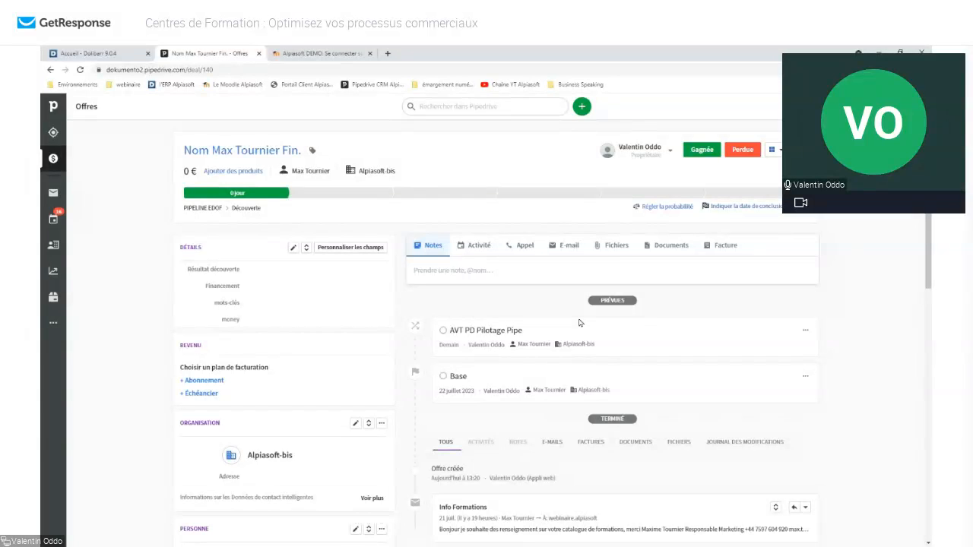
{"action": "left_click", "coordinate": [473, 272]}
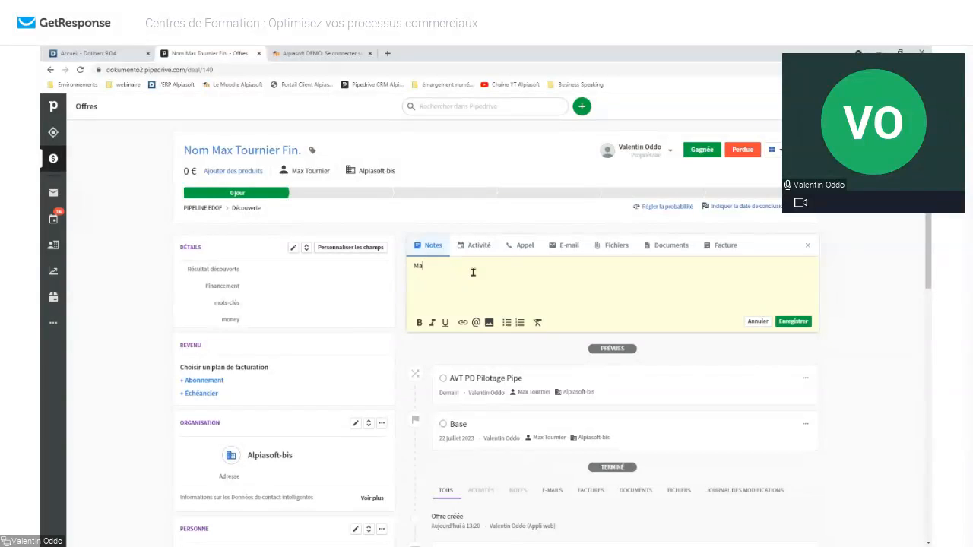
{"action": "type", "text": "Max souhaite des informations sur le catalogue de formation"}
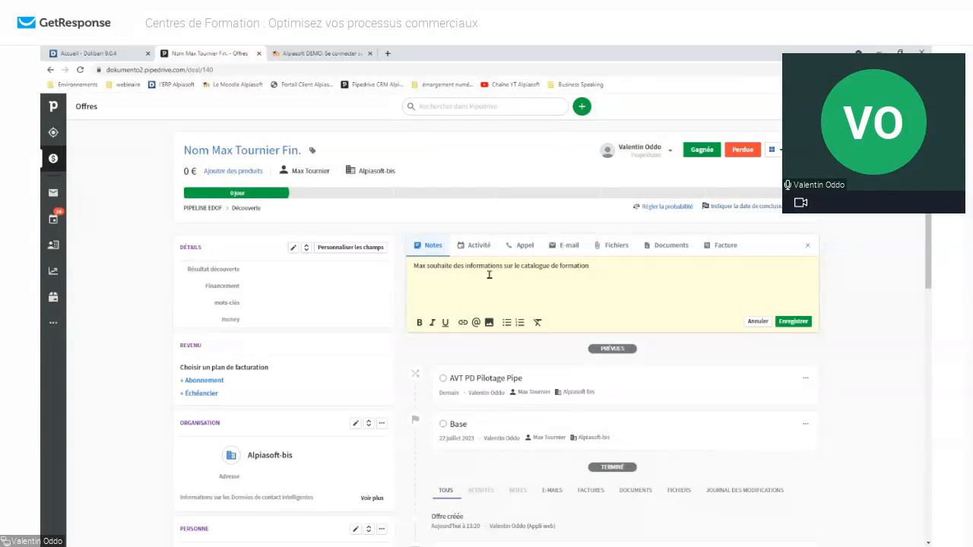
{"action": "left_click", "coordinate": [798, 326]}
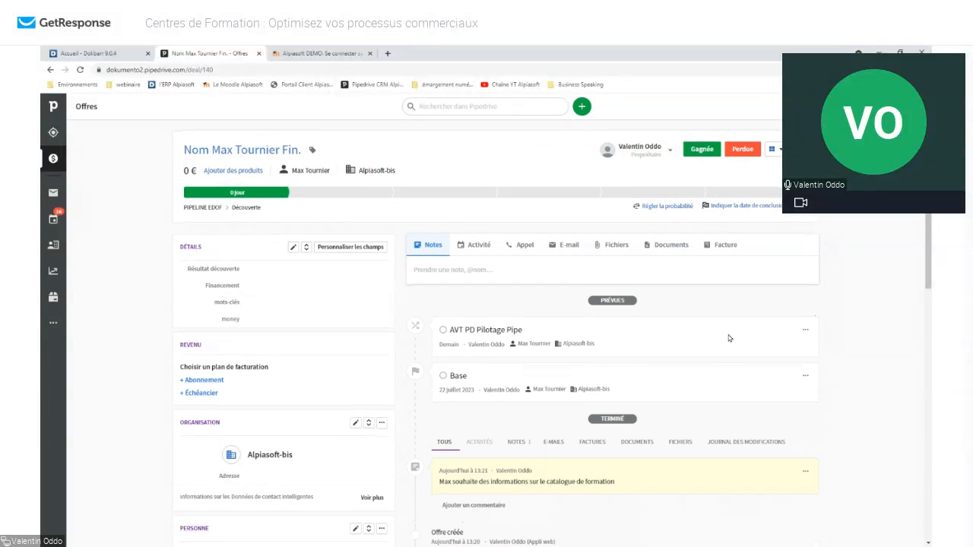
Review the deal's note history, linked email, organisation and person details, participants and overview.
{"action": "scroll", "coordinate": [804, 427], "scroll_direction": "down", "scroll_amount": 1}
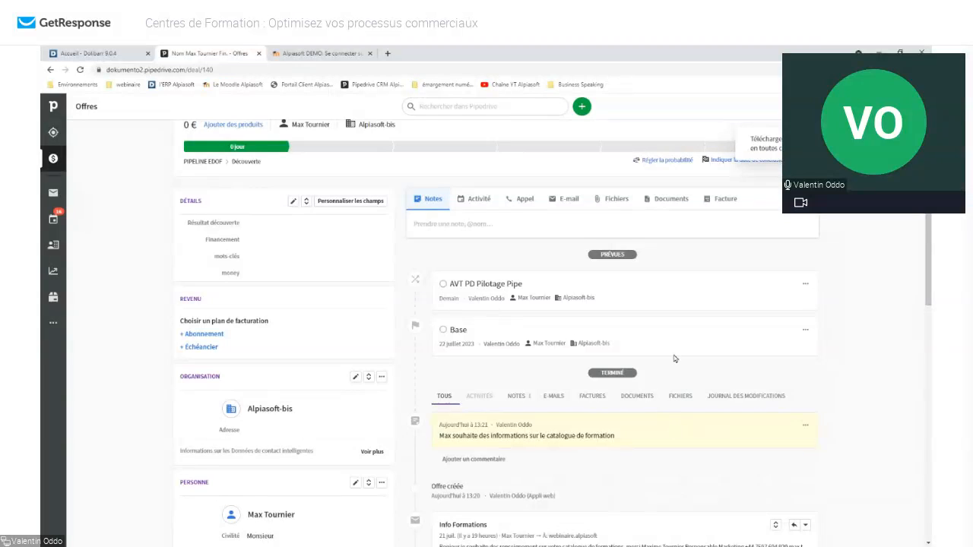
{"action": "scroll", "coordinate": [662, 352], "scroll_direction": "up", "scroll_amount": 1}
{"action": "scroll", "coordinate": [287, 200], "scroll_direction": "down", "scroll_amount": 4}
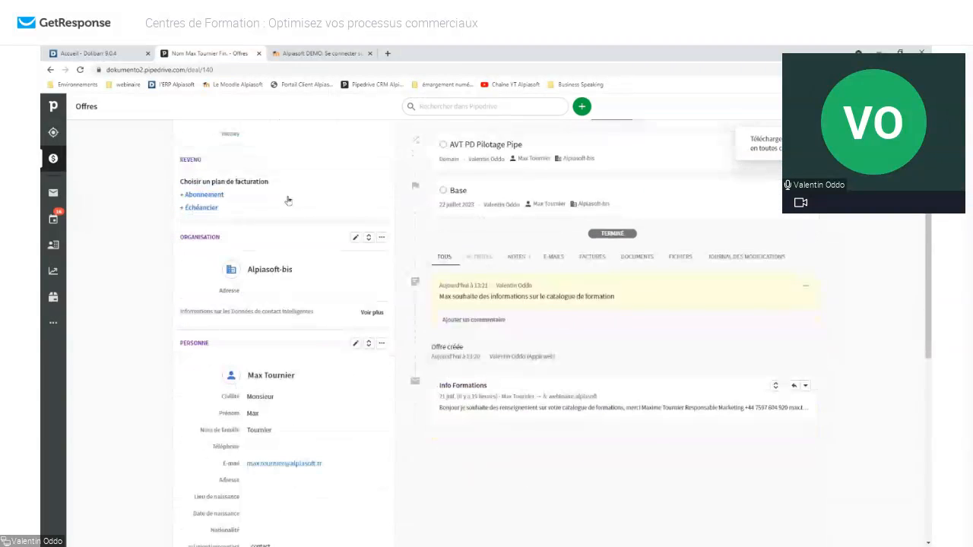
{"action": "scroll", "coordinate": [282, 248], "scroll_direction": "down", "scroll_amount": 3}
{"action": "scroll", "coordinate": [306, 373], "scroll_direction": "up", "scroll_amount": 4}
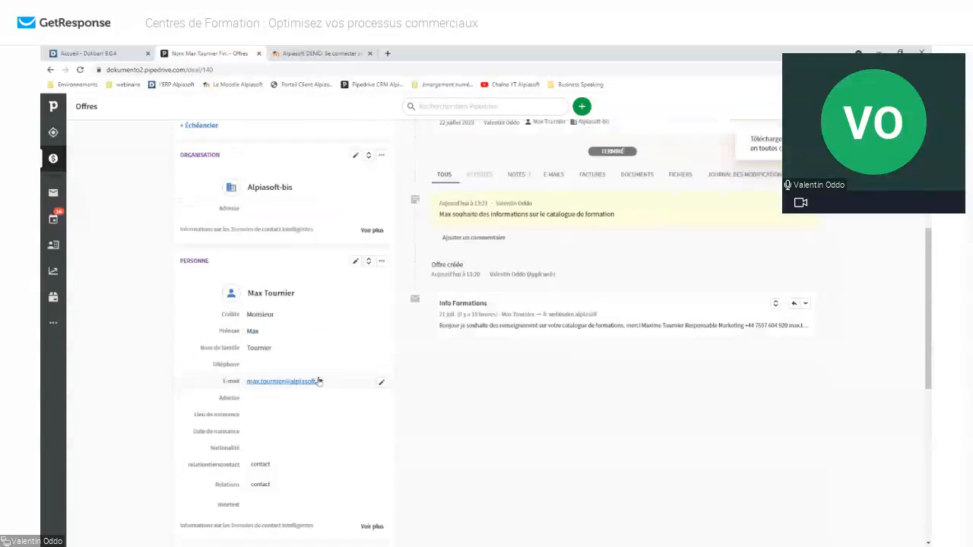
{"action": "scroll", "coordinate": [278, 428], "scroll_direction": "down", "scroll_amount": 7}
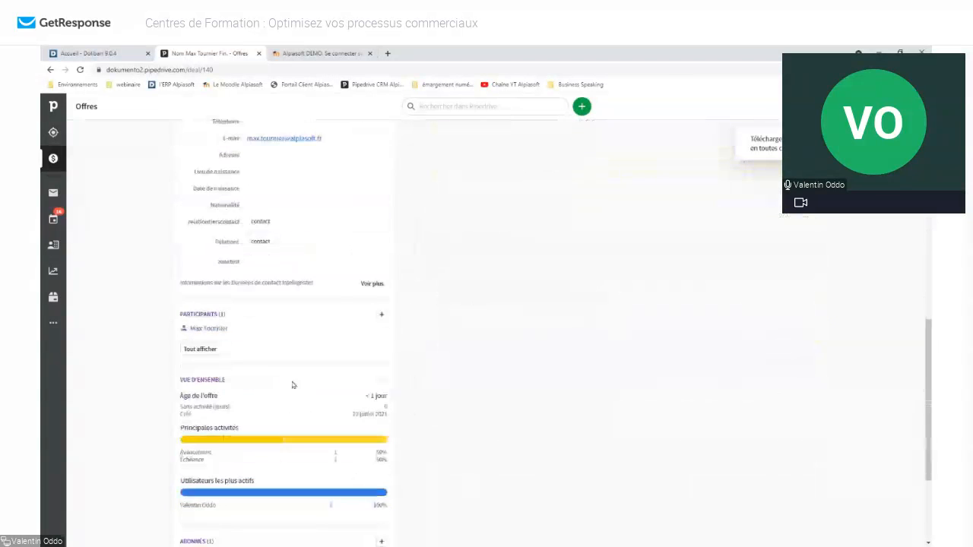
{"action": "scroll", "coordinate": [241, 387], "scroll_direction": "down", "scroll_amount": 3}
{"action": "scroll", "coordinate": [285, 364], "scroll_direction": "up", "scroll_amount": 8}
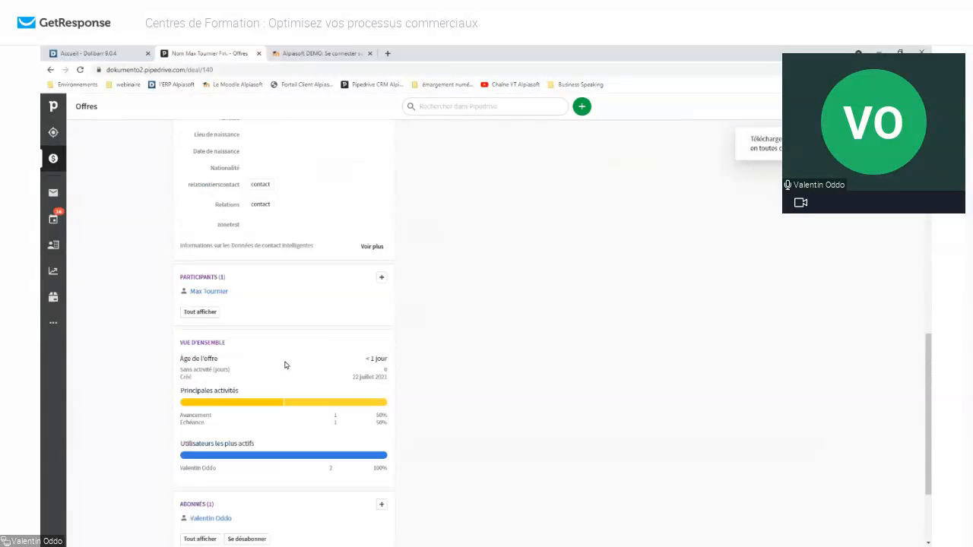
{"action": "scroll", "coordinate": [283, 312], "scroll_direction": "up", "scroll_amount": 4}
Return to the deals pipeline and check the activities planned for the Alpiasoft-bis deal in Découverte.
{"action": "left_click", "coordinate": [53, 158]}
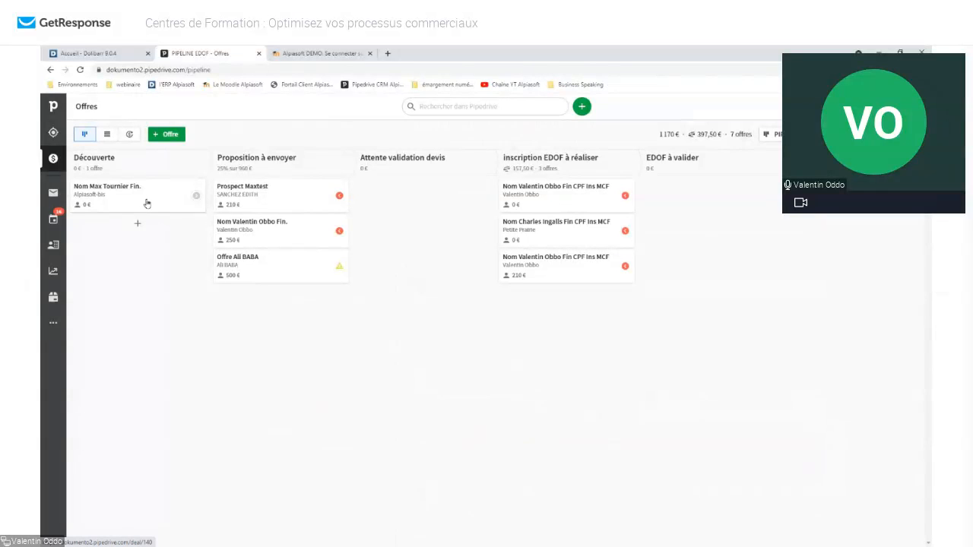
{"action": "left_click", "coordinate": [195, 197]}
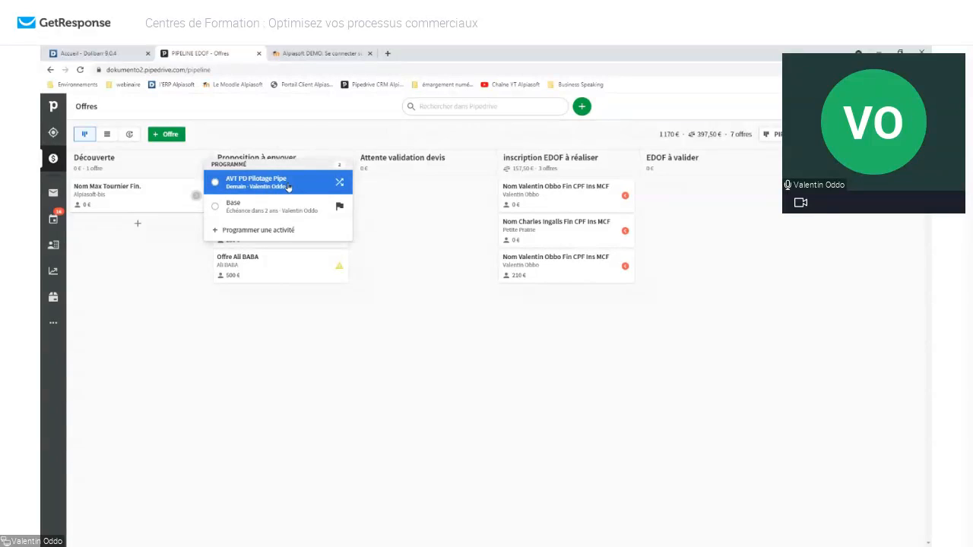
{"action": "left_click", "coordinate": [303, 137]}
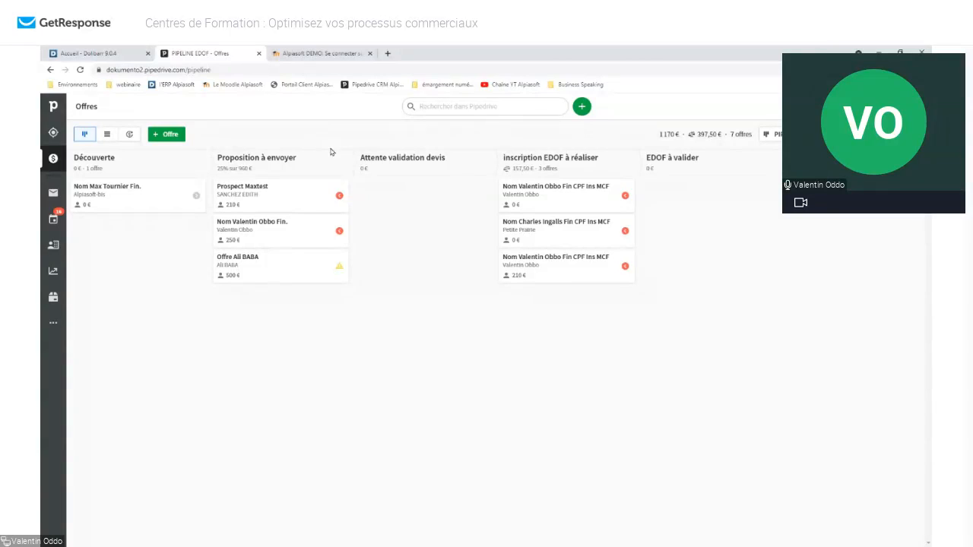
View the prospects inbox, review the details of the fourth prospect and close its record.
{"action": "left_click", "coordinate": [54, 135]}
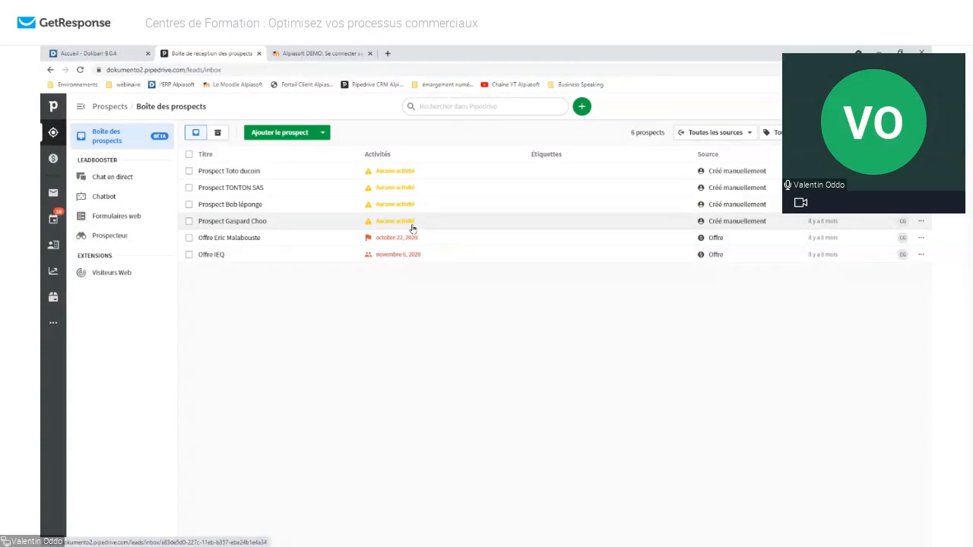
{"action": "left_click", "coordinate": [413, 228]}
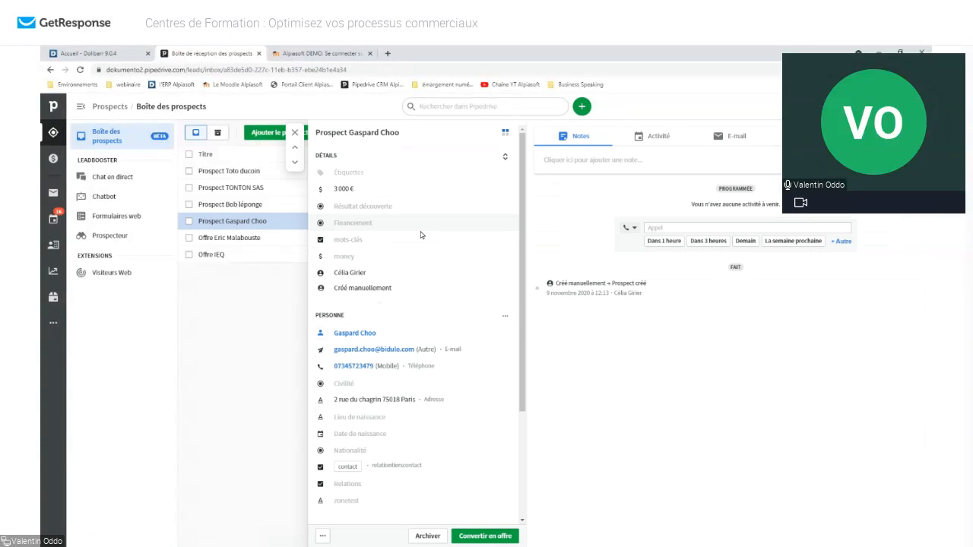
{"action": "scroll", "coordinate": [418, 258], "scroll_direction": "down", "scroll_amount": 2}
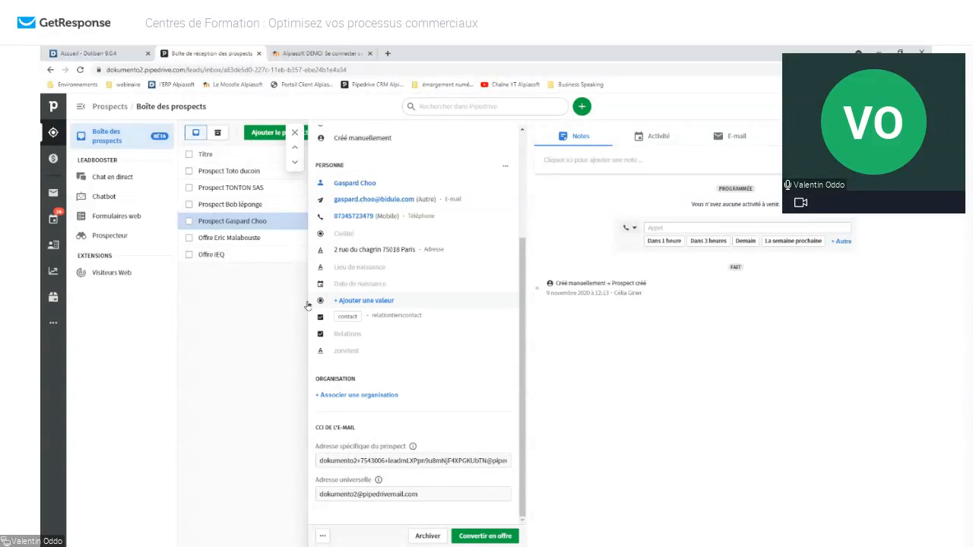
{"action": "left_click", "coordinate": [293, 135]}
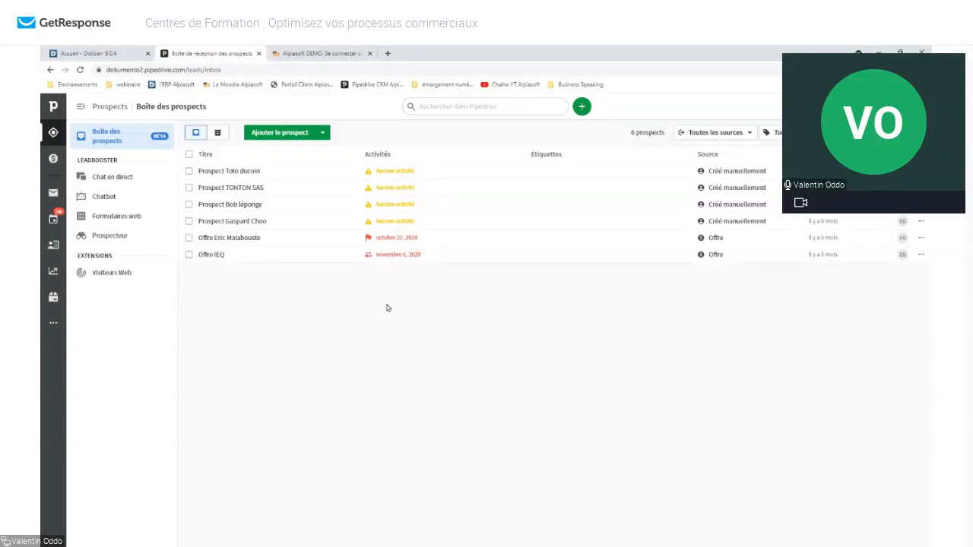
Mark the Alpiasoft-bis deal's activities AVT PD Pilotage Pipe and AVT DT Découverte terminée as done from the pipeline.
{"action": "left_click", "coordinate": [53, 158]}
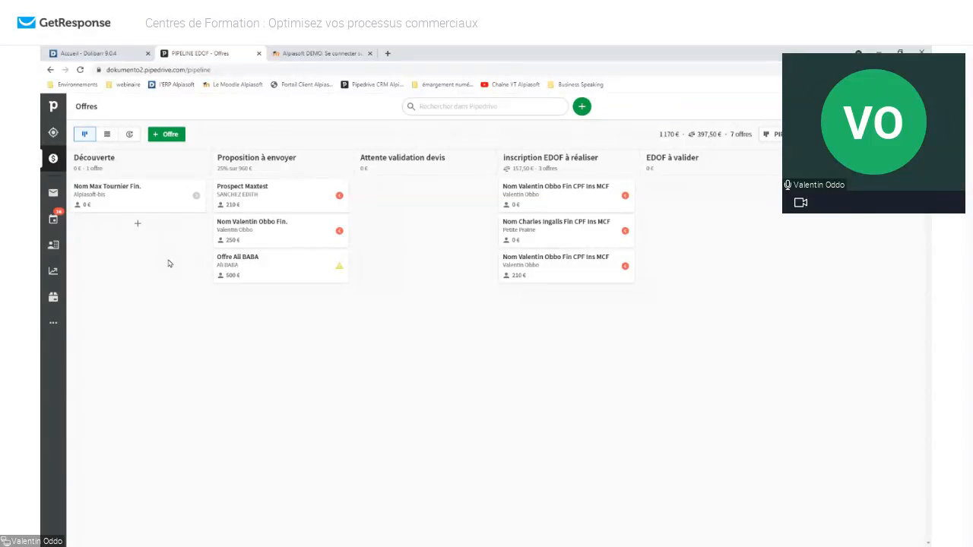
{"action": "left_click", "coordinate": [196, 200]}
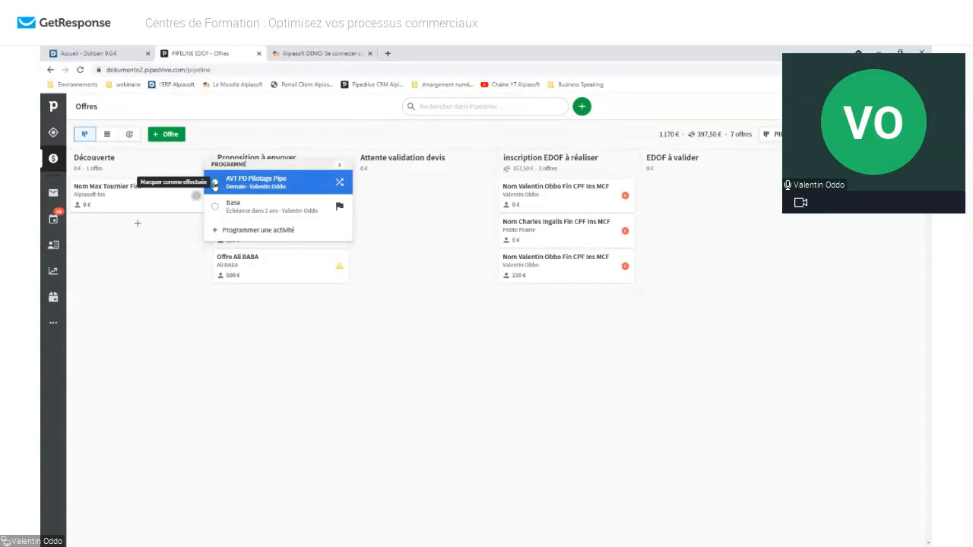
{"action": "left_click", "coordinate": [214, 184]}
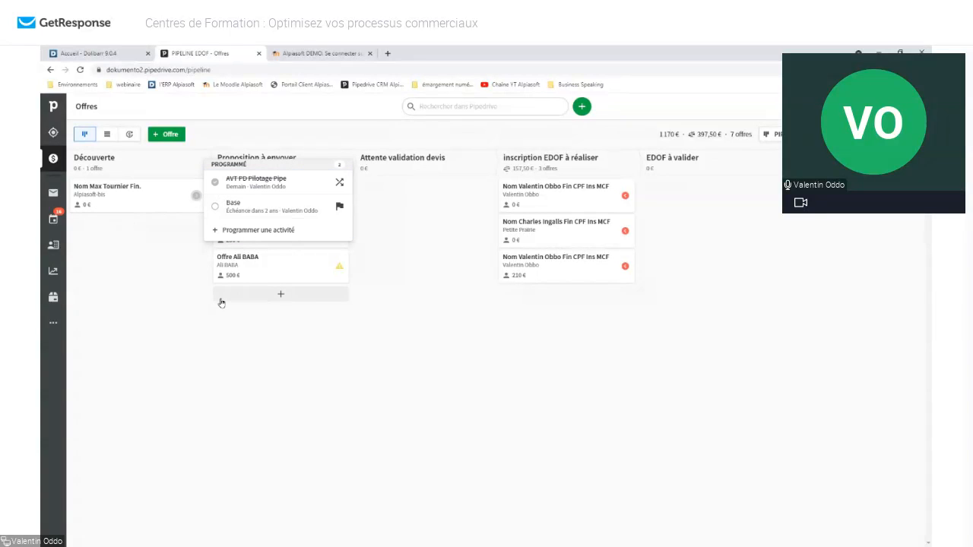
{"action": "left_click", "coordinate": [301, 131]}
{"action": "left_click", "coordinate": [197, 196]}
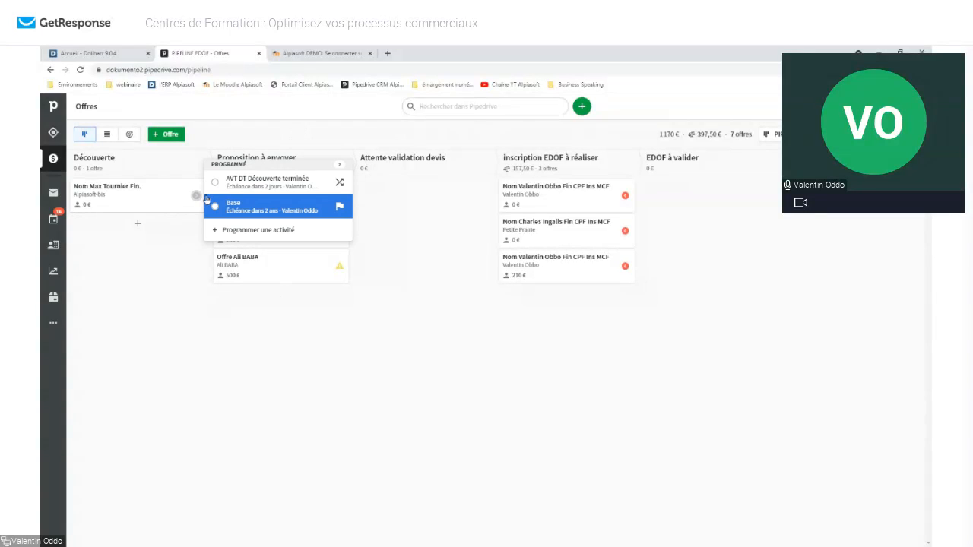
{"action": "left_click", "coordinate": [215, 182]}
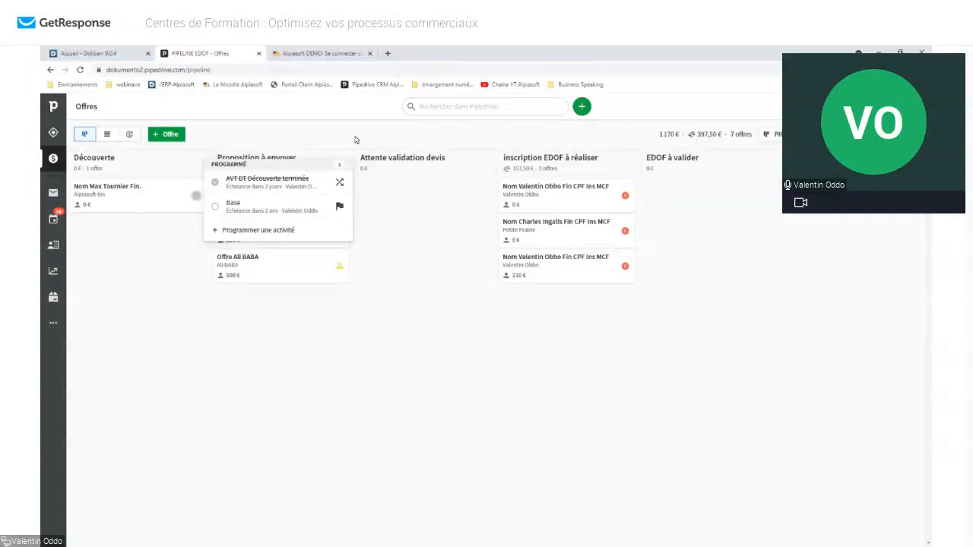
{"action": "left_click", "coordinate": [355, 133]}
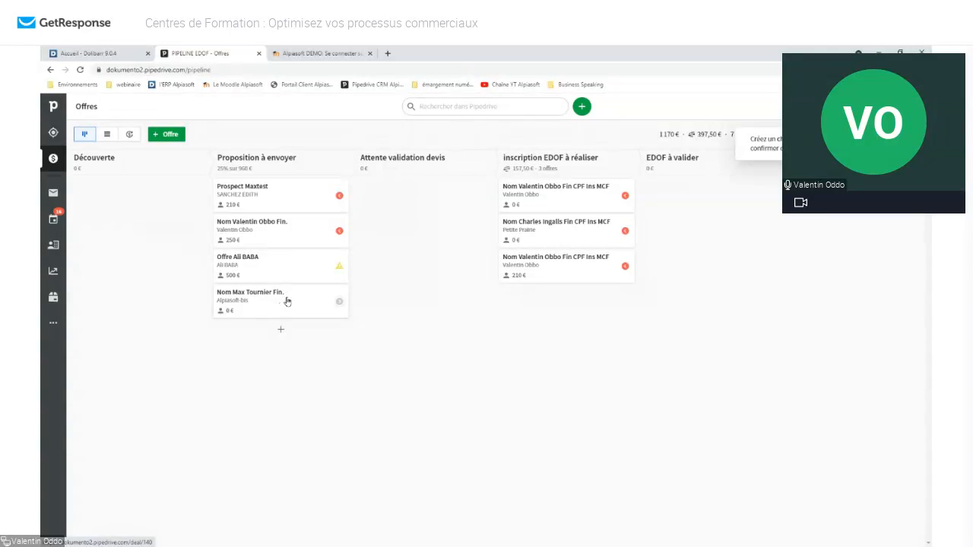
{"action": "mouse_move", "coordinate": [284, 303]}
{"action": "left_mouse_down"}
{"action": "mouse_move", "coordinate": [395, 263]}
{"action": "mouse_move", "coordinate": [204, 268]}
{"action": "mouse_move", "coordinate": [282, 310]}
{"action": "left_mouse_up"}
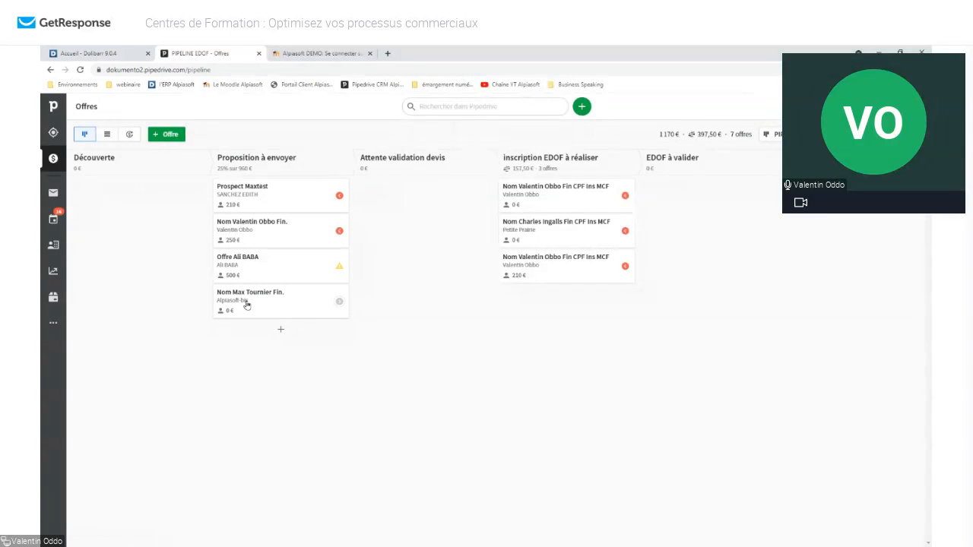
Open the products catalogue in a separate browser tab and look through the training sessions and courses.
{"action": "middle_click", "coordinate": [54, 299]}
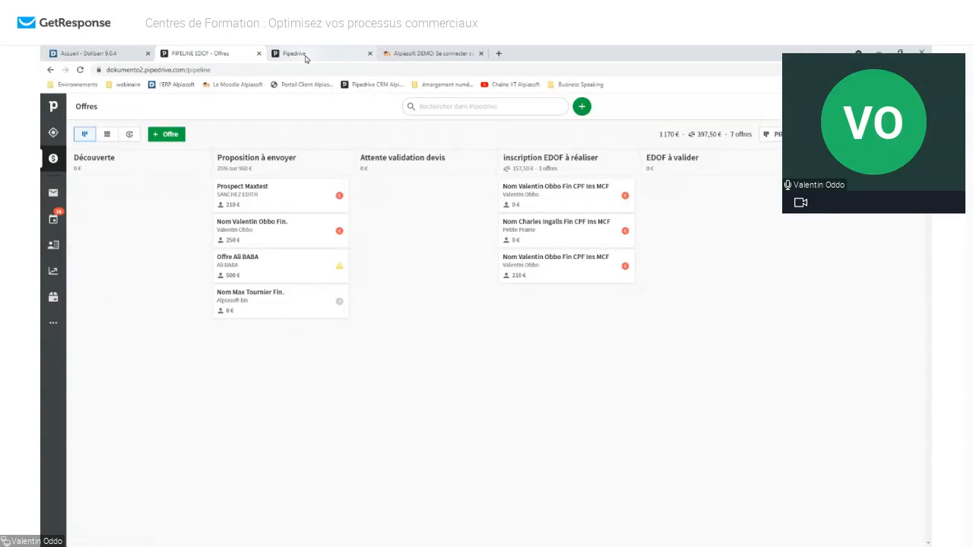
{"action": "left_click", "coordinate": [304, 58]}
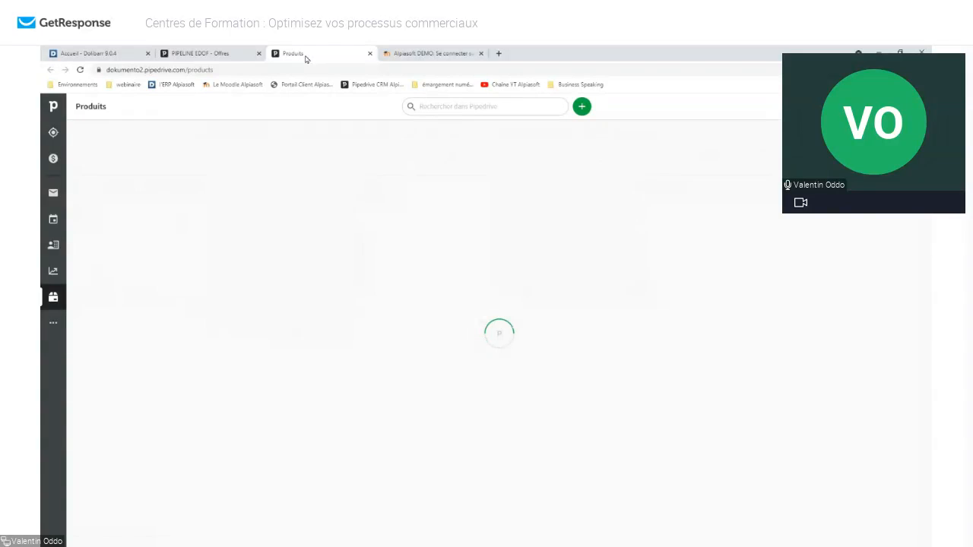
{"action": "scroll", "coordinate": [342, 213], "scroll_direction": "down", "scroll_amount": 15}
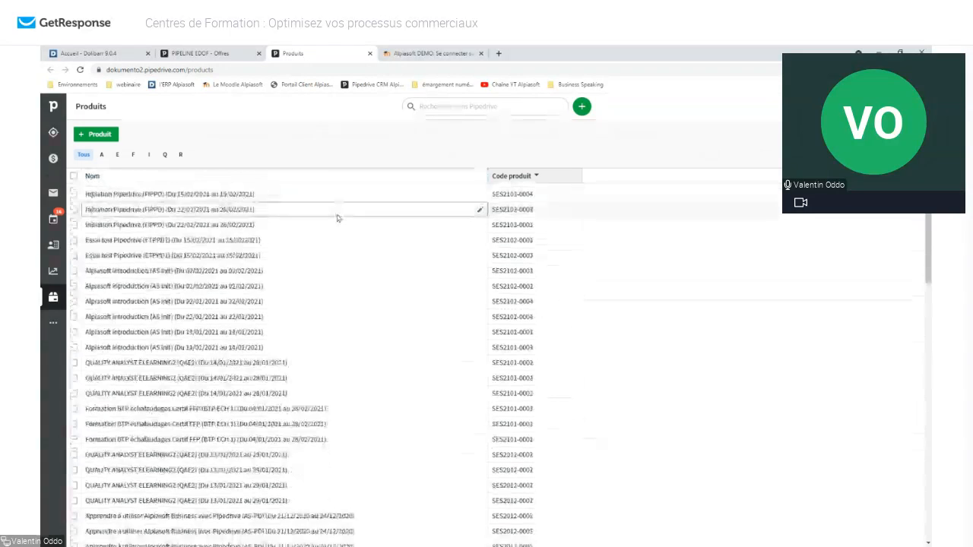
{"action": "scroll", "coordinate": [233, 317], "scroll_direction": "down", "scroll_amount": 10}
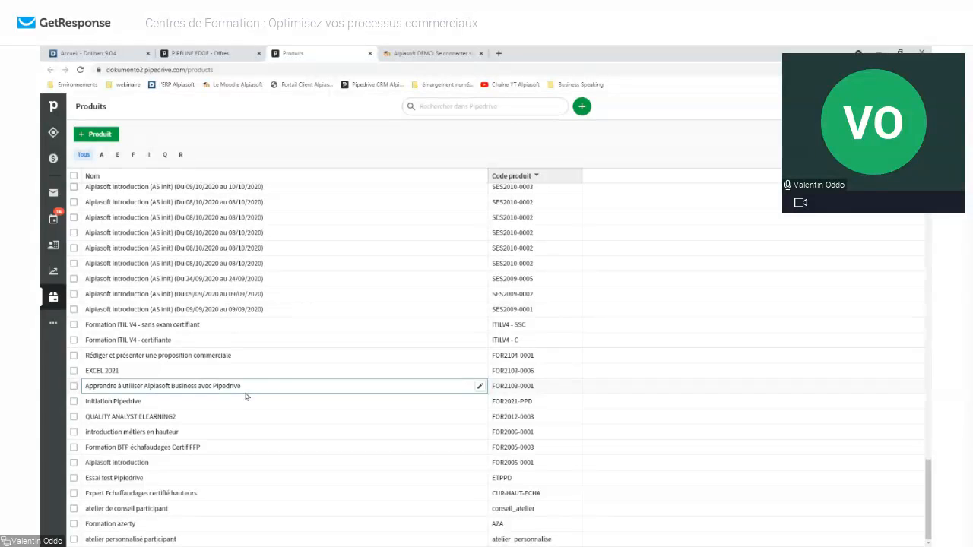
{"action": "scroll", "coordinate": [294, 360], "scroll_direction": "up", "scroll_amount": 1}
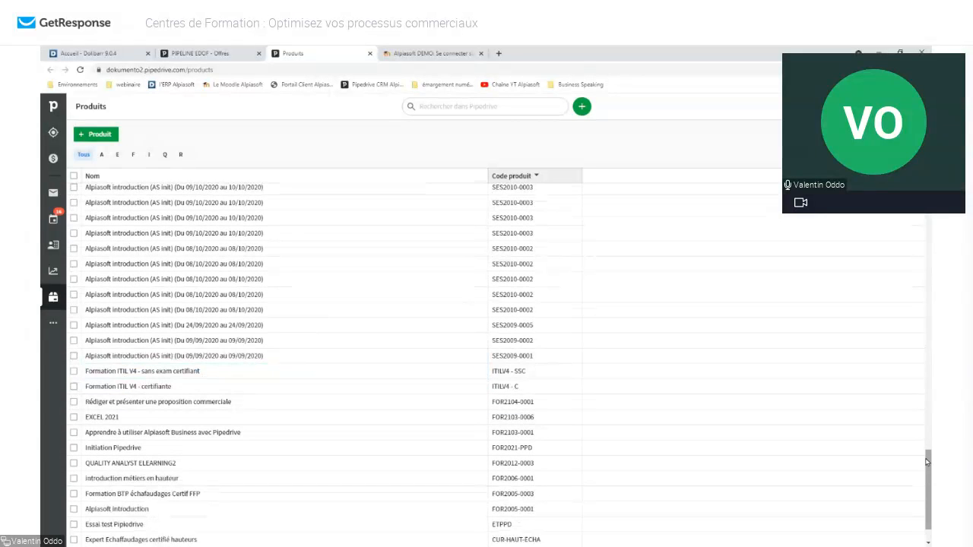
{"action": "left_click_drag", "start_coordinate": [926, 461], "coordinate": [103, 168]}
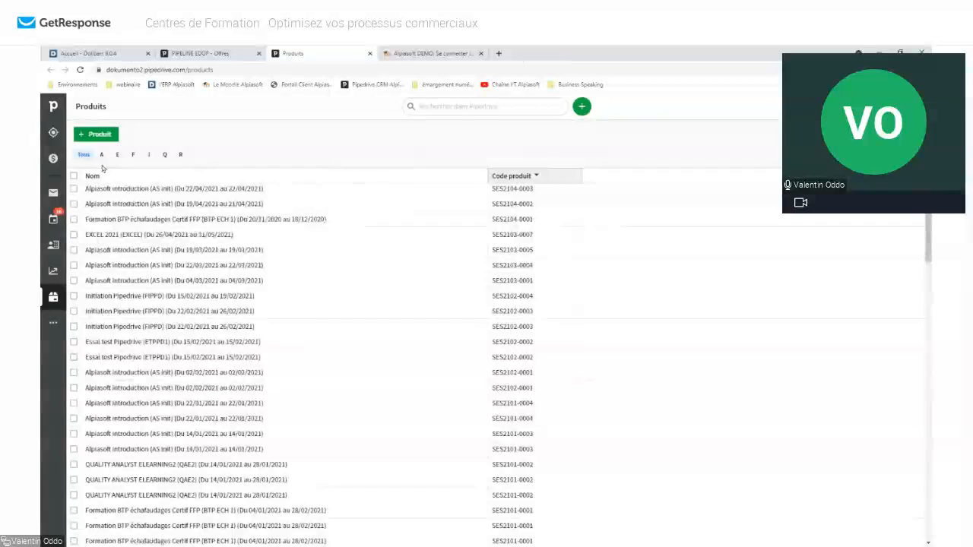
Open the Alpiasoft-bis deal in Proposition à envoyer and add the product FOR2103-0001: Apprendre à utiliser Alpiasoft Business avec Pipedrive.
{"action": "left_click", "coordinate": [54, 159]}
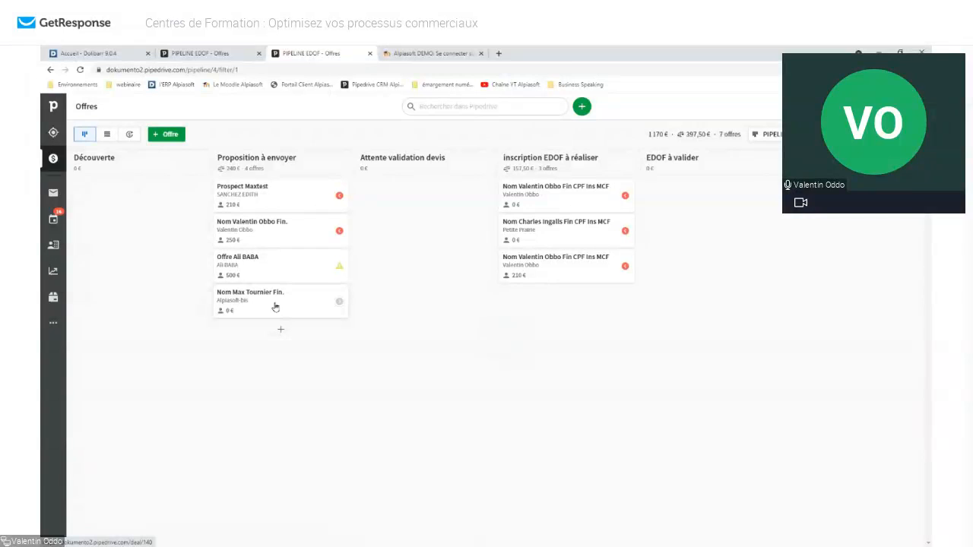
{"action": "left_click", "coordinate": [276, 306]}
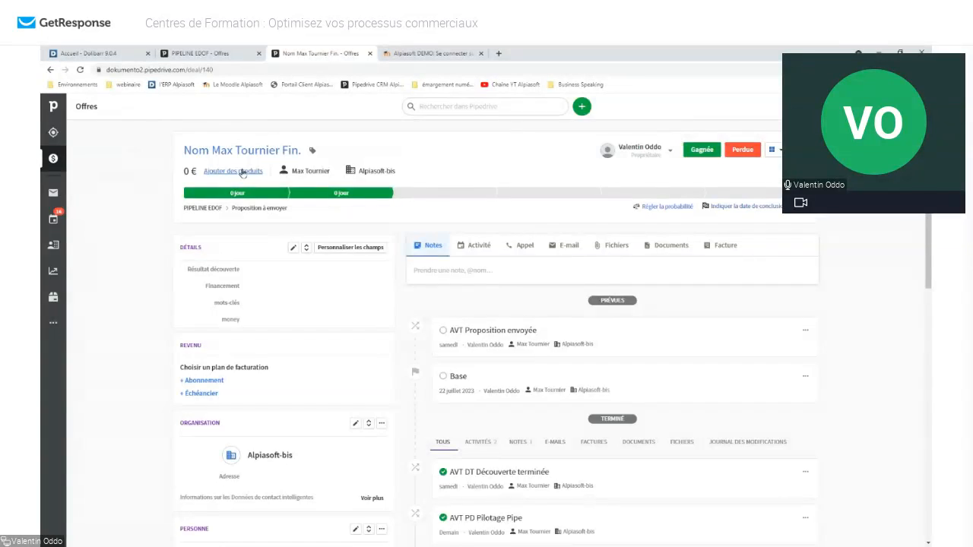
{"action": "left_click", "coordinate": [243, 172]}
{"action": "left_click", "coordinate": [304, 174]}
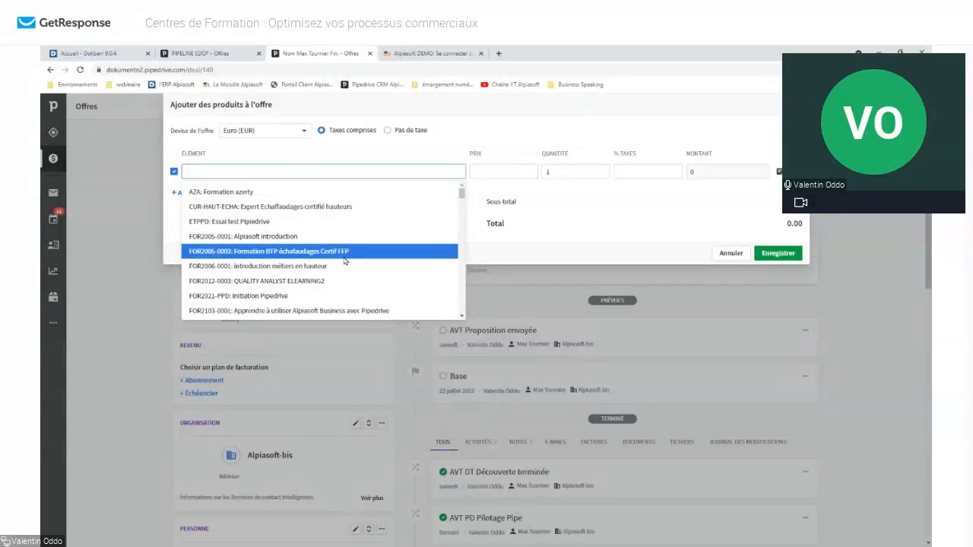
{"action": "left_click", "coordinate": [297, 310]}
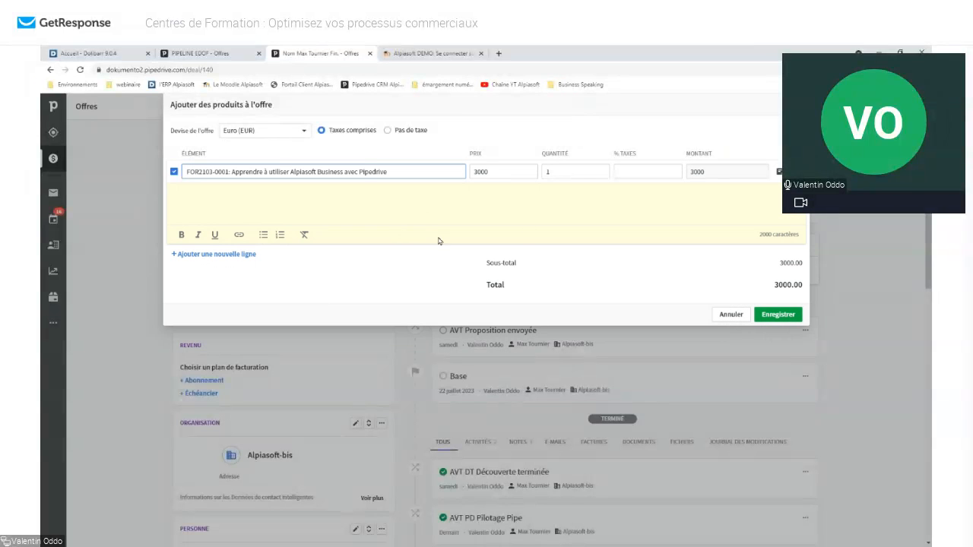
{"action": "left_click", "coordinate": [773, 318]}
{"action": "left_click", "coordinate": [444, 206]}
{"action": "type", "text": "sdf"}
{"action": "key", "text": "BackSpace"}
{"action": "key", "text": "BackSpace"}
{"action": "key", "text": "BackSpace"}
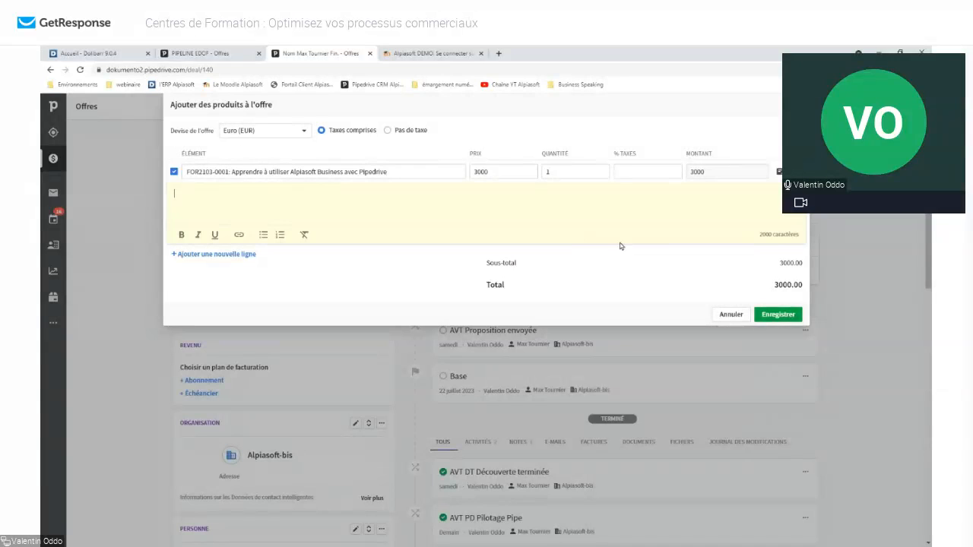
Save the product line on the deal with its description left empty.
{"action": "left_click", "coordinate": [793, 317]}
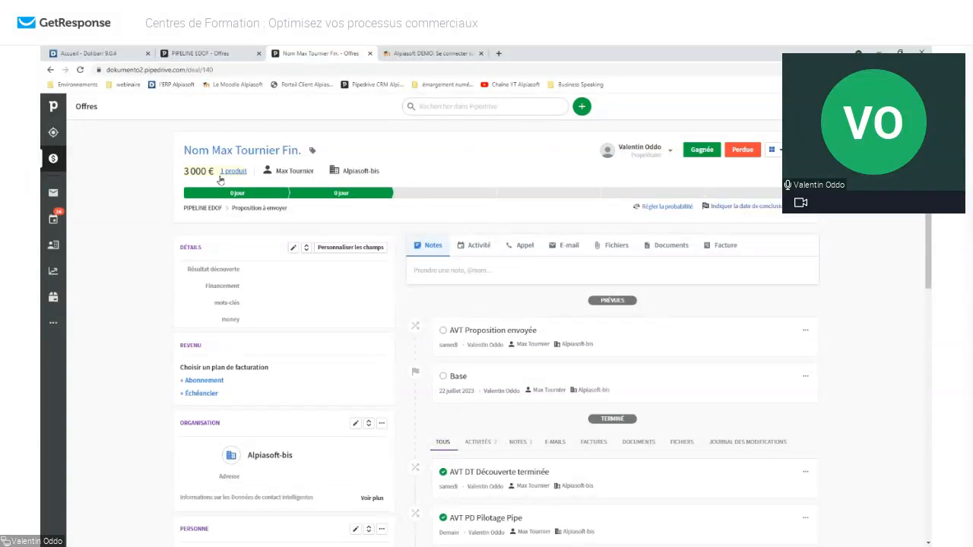
Return to the deals pipeline, then switch to the Dolibarr ERP and look through its third-party, training, commercial and billing areas.
{"action": "left_click", "coordinate": [53, 158]}
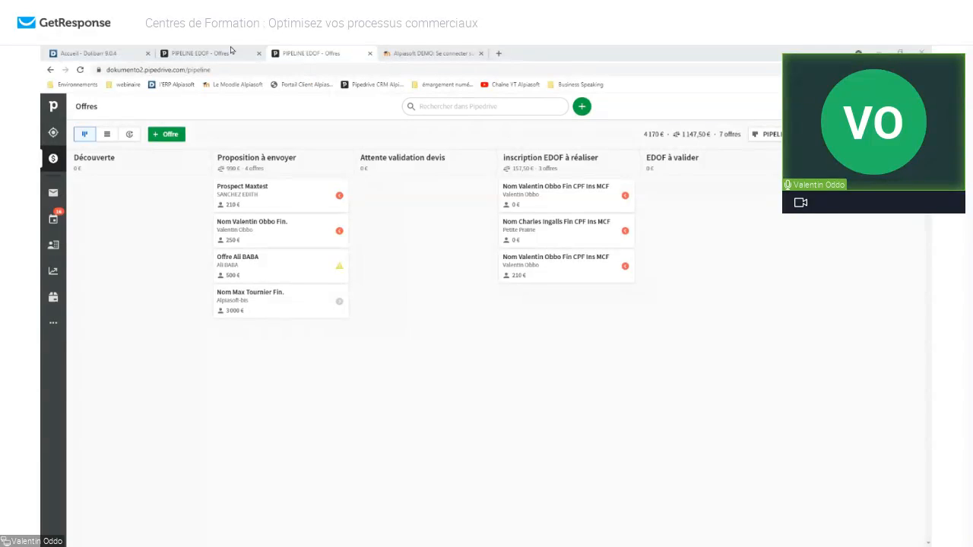
{"action": "left_click", "coordinate": [93, 57]}
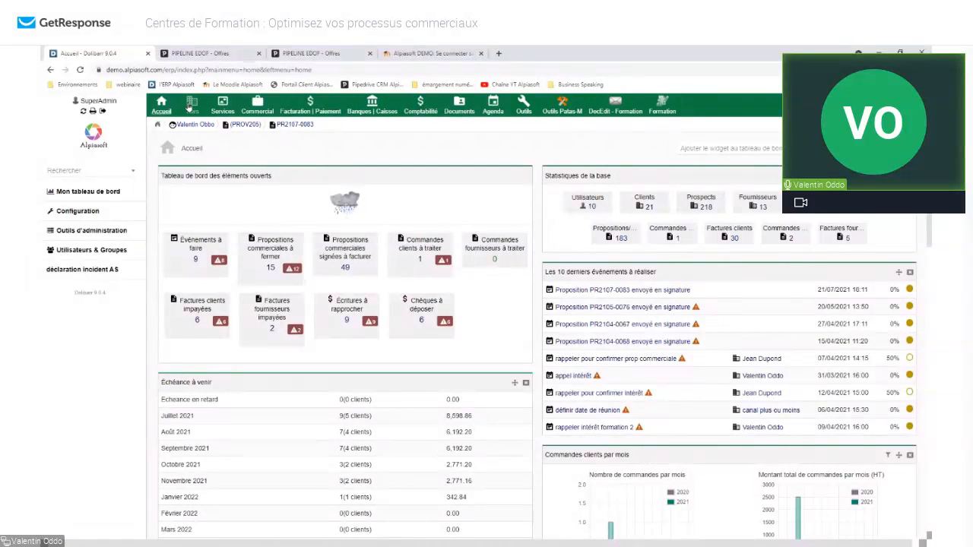
{"action": "left_click", "coordinate": [192, 107]}
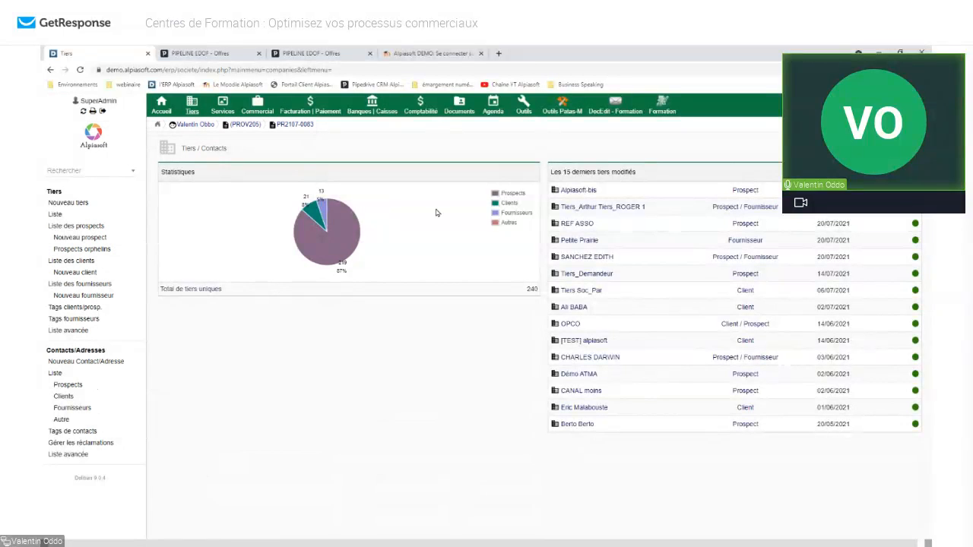
{"action": "left_click", "coordinate": [662, 107]}
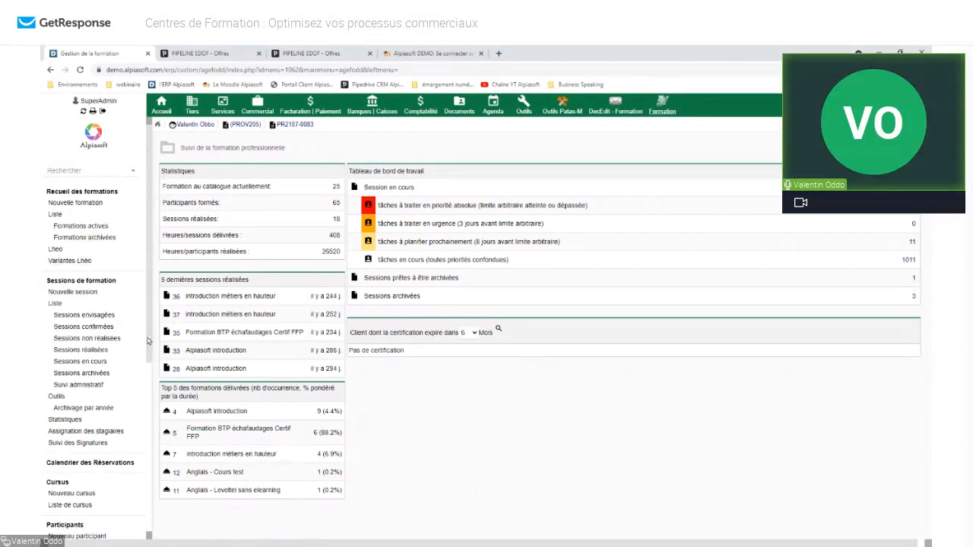
{"action": "left_click", "coordinate": [193, 107]}
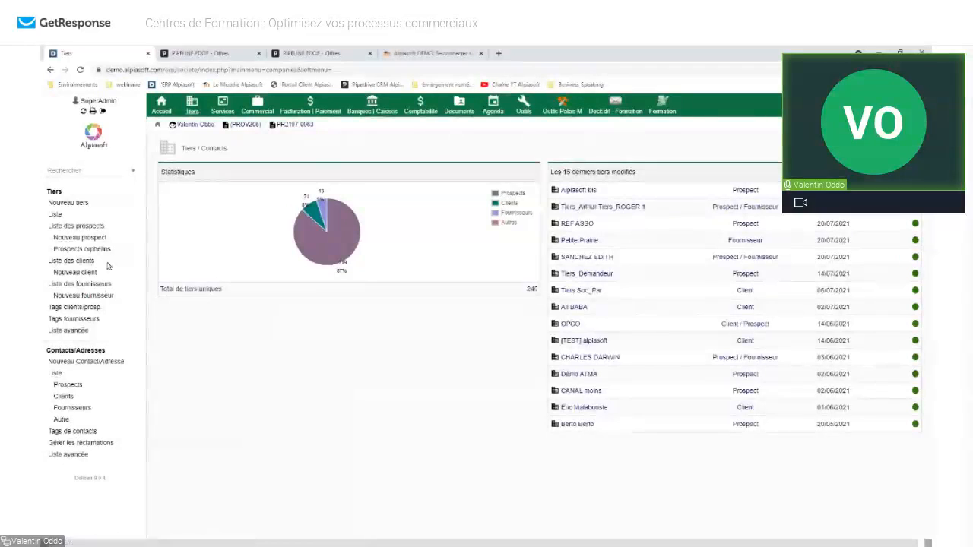
{"action": "left_click", "coordinate": [257, 106]}
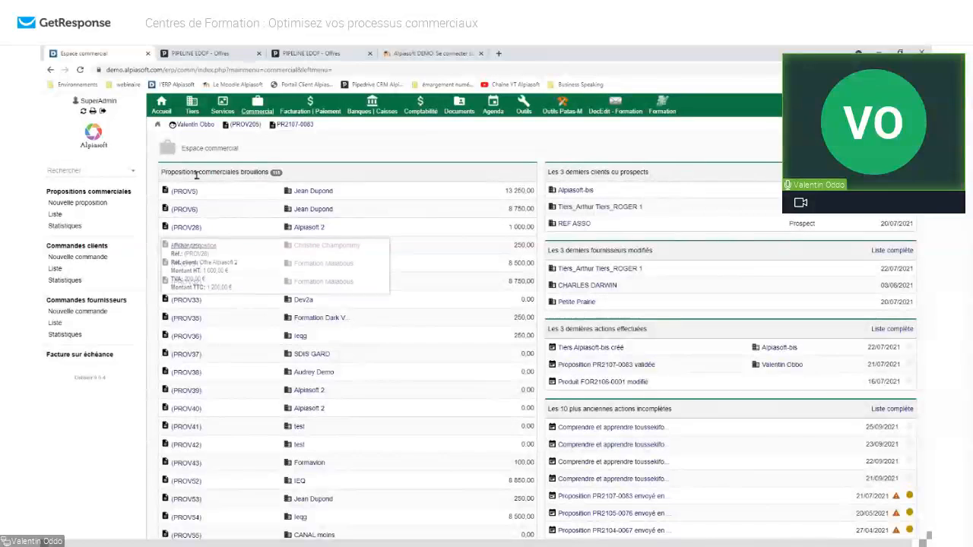
{"action": "left_click", "coordinate": [315, 111]}
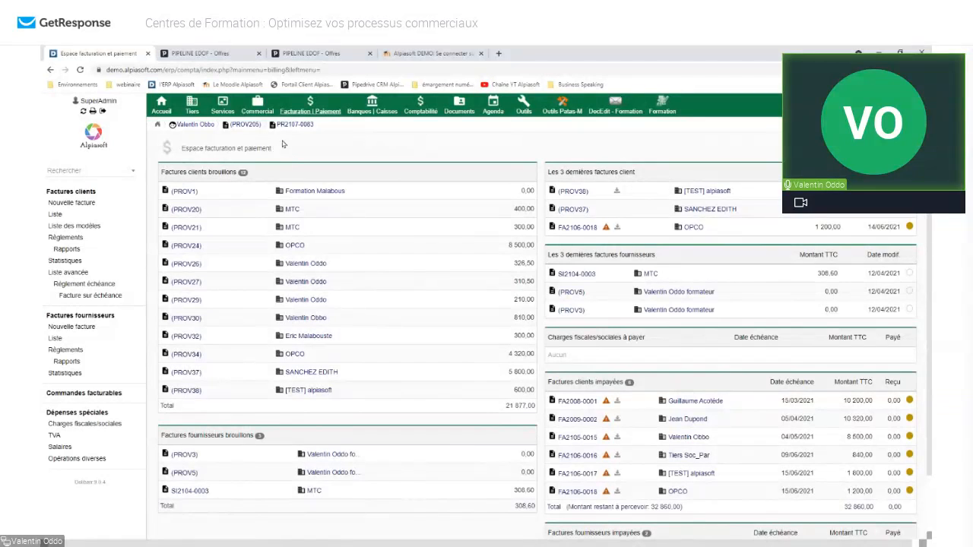
List the ERP contacts with the newest first and open the card of the contact linked to Alpiasoft-bis.
{"action": "left_click", "coordinate": [193, 108]}
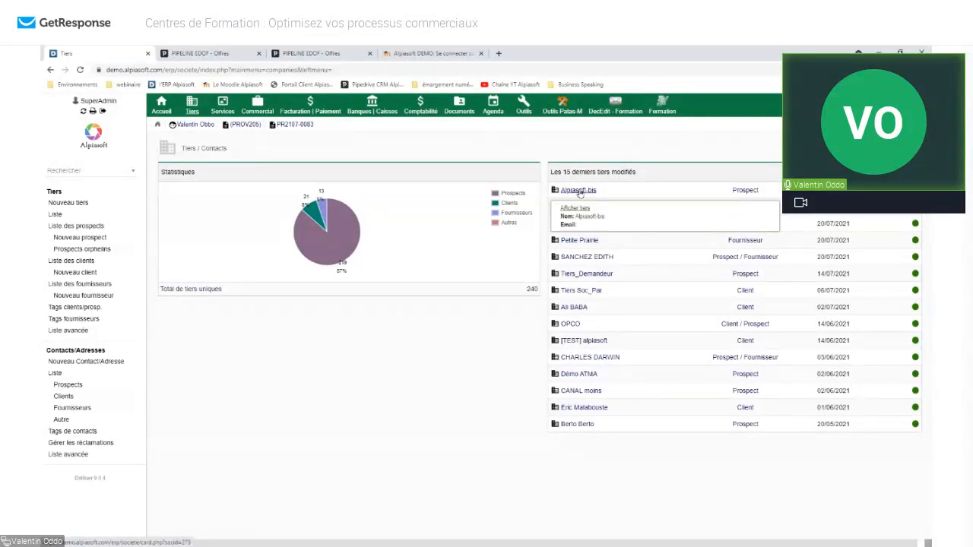
{"action": "left_click", "coordinate": [55, 373]}
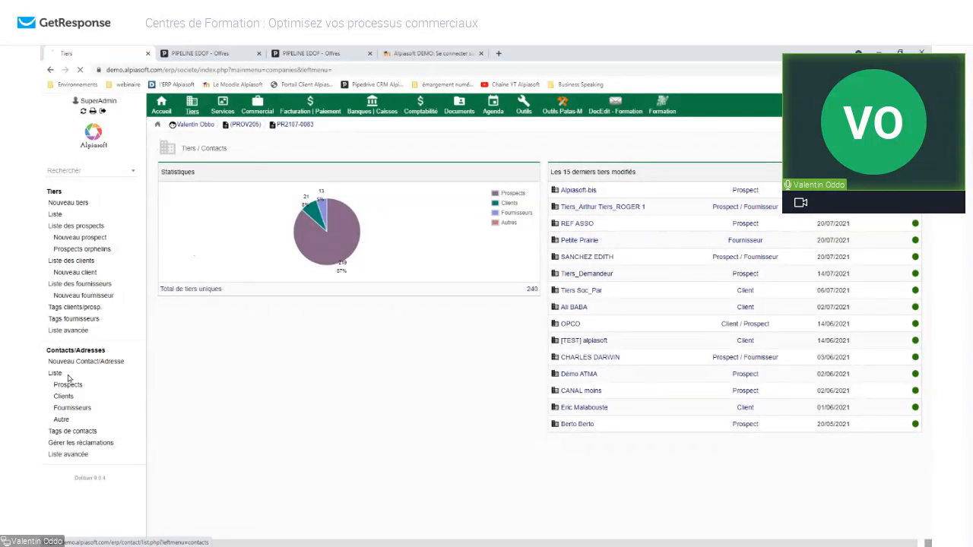
{"action": "left_click", "coordinate": [773, 209]}
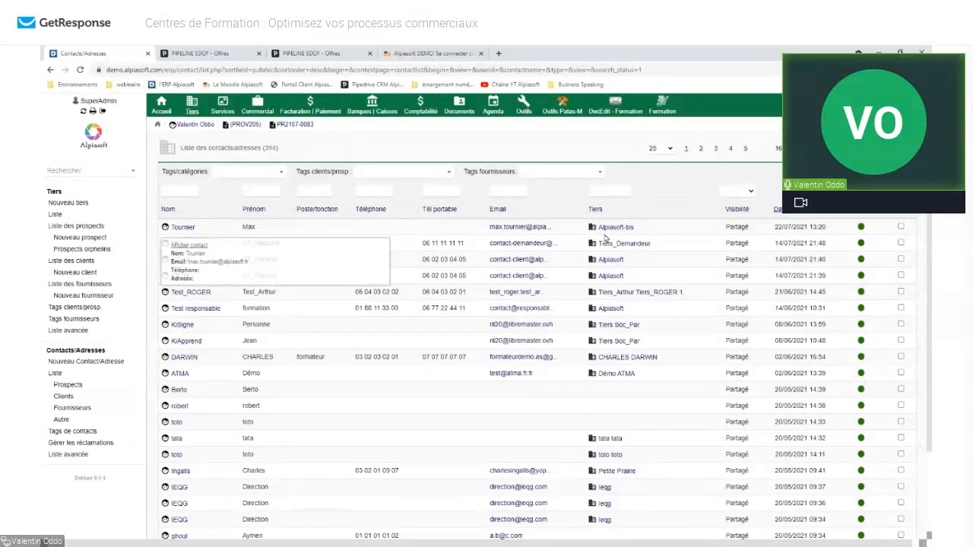
{"action": "left_click", "coordinate": [188, 230]}
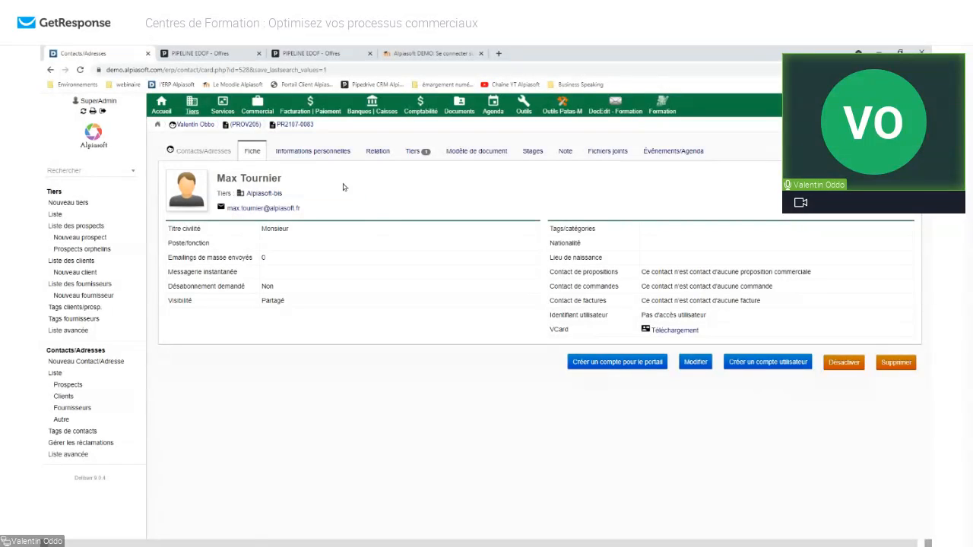
List all services in the ERP, sort them by sale status, and look through the list.
{"action": "left_click", "coordinate": [235, 107]}
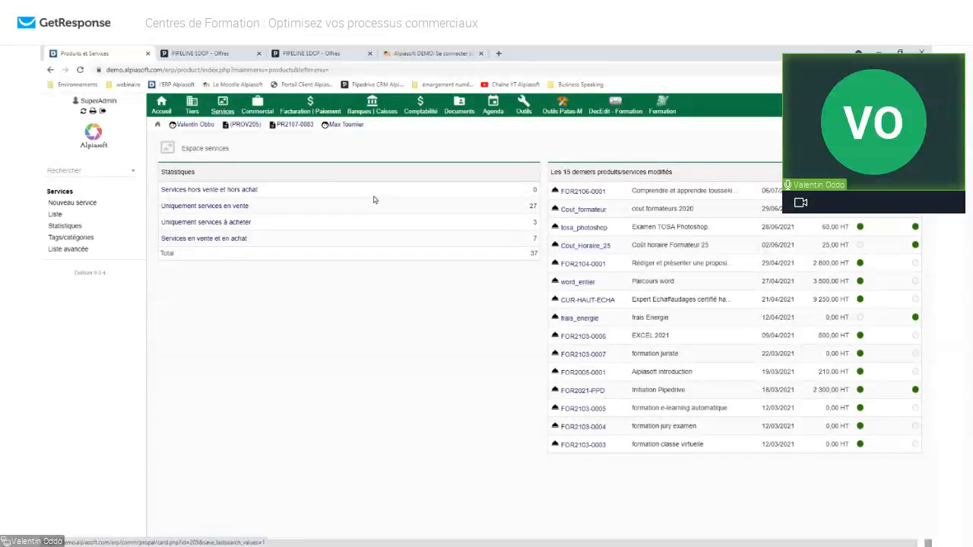
{"action": "left_click", "coordinate": [56, 215]}
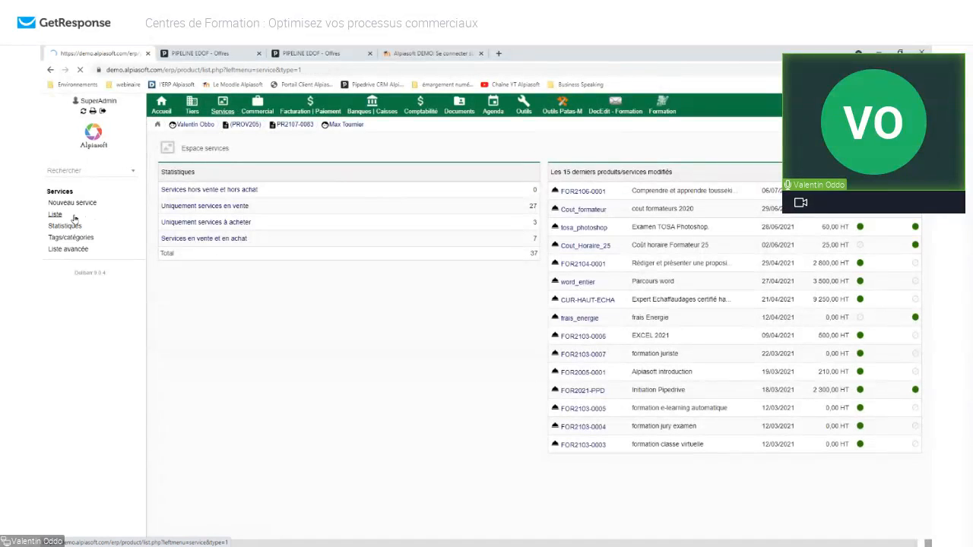
{"action": "left_click", "coordinate": [766, 210]}
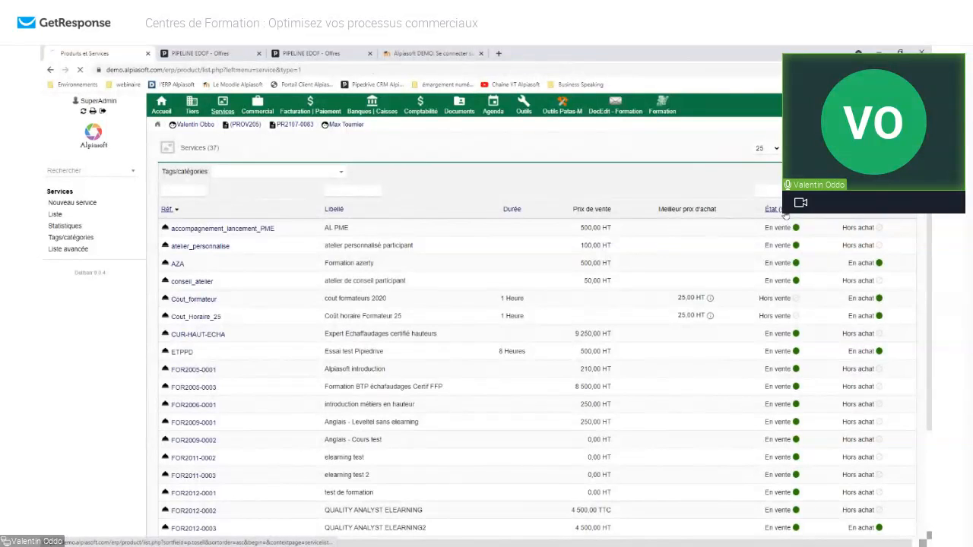
{"action": "scroll", "coordinate": [534, 292], "scroll_direction": "down", "scroll_amount": 3}
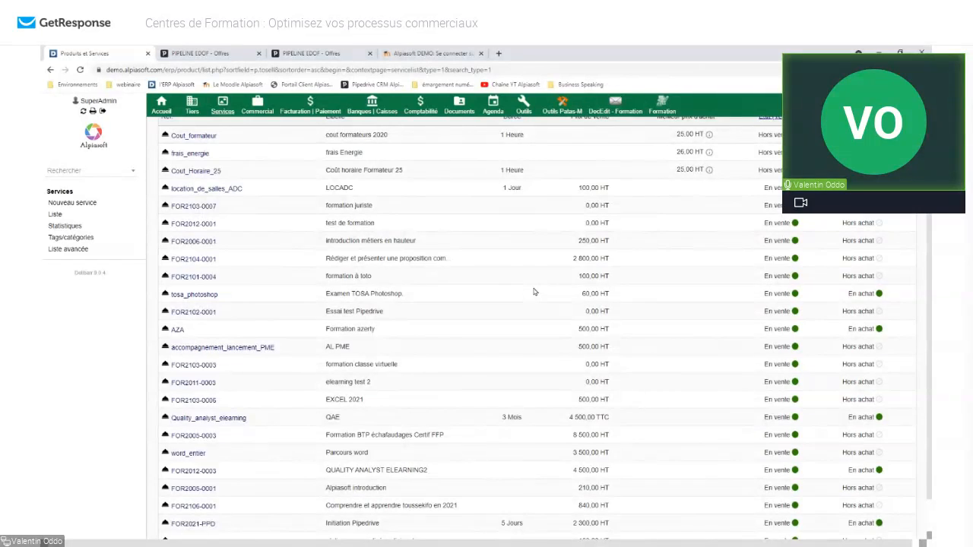
{"action": "scroll", "coordinate": [463, 268], "scroll_direction": "up", "scroll_amount": 3}
Filter the services by the label alpiasoft and open the FOR2103-0001 service record.
{"action": "left_click", "coordinate": [345, 189]}
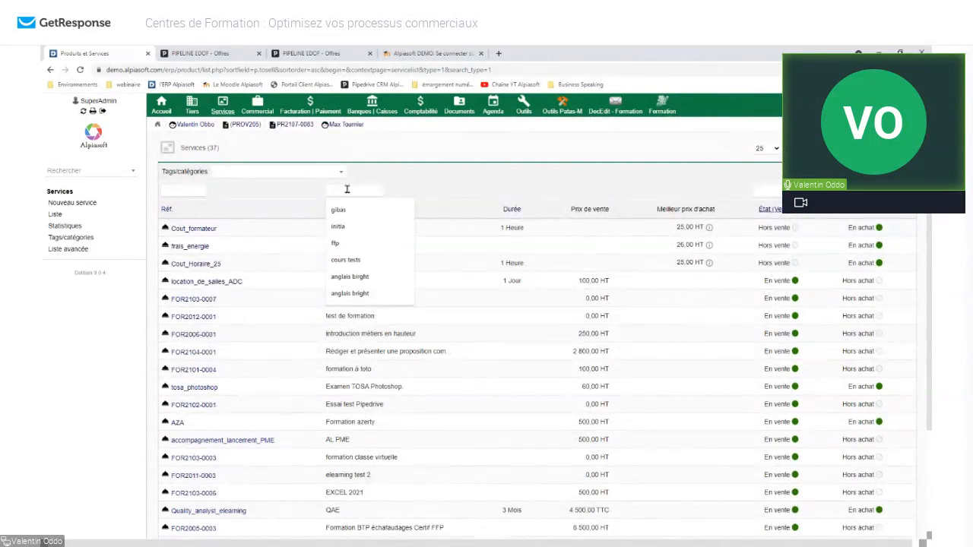
{"action": "type", "text": "alpiasoft"}
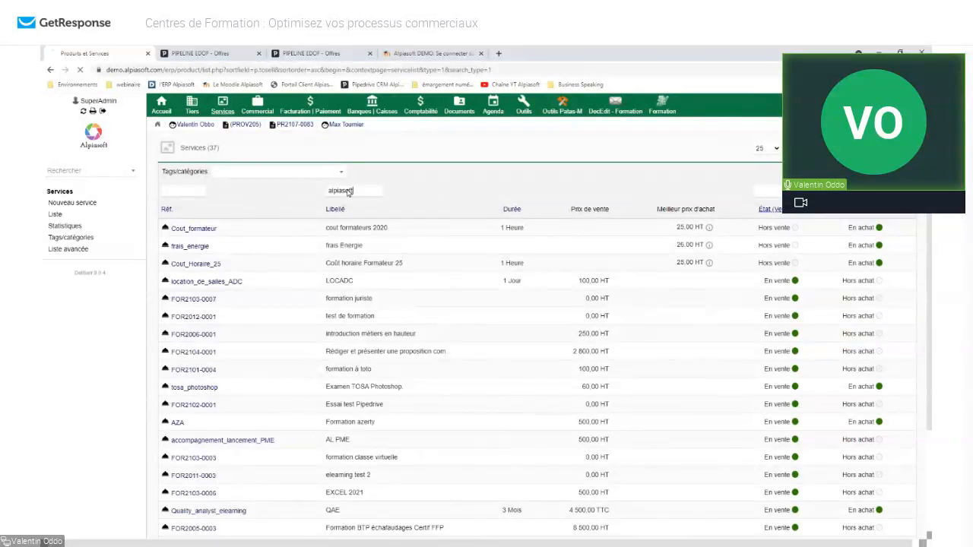
{"action": "key", "text": "Return"}
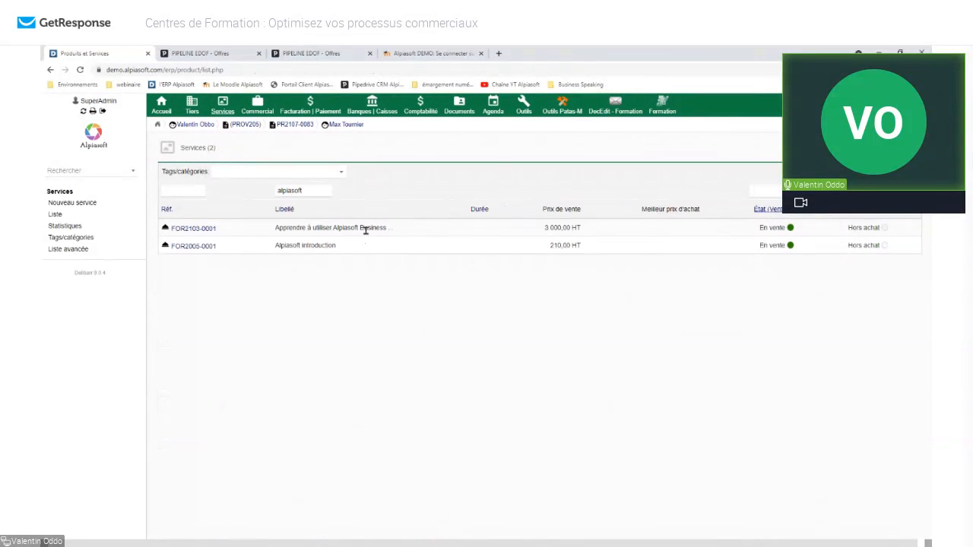
{"action": "left_click_drag", "start_coordinate": [545, 228], "coordinate": [641, 229]}
{"action": "left_click", "coordinate": [640, 229]}
{"action": "left_click", "coordinate": [195, 227]}
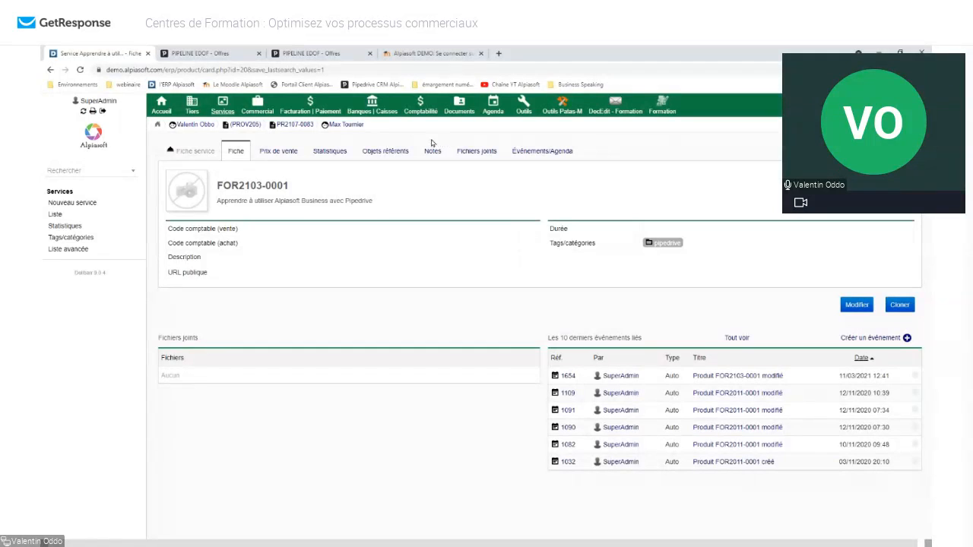
Check the Alpiasoft-bis deal's scheduled activities in Pipedrive, and open its matching draft commercial proposal from the date-sorted list in Dolibarr.
{"action": "left_click", "coordinate": [217, 54]}
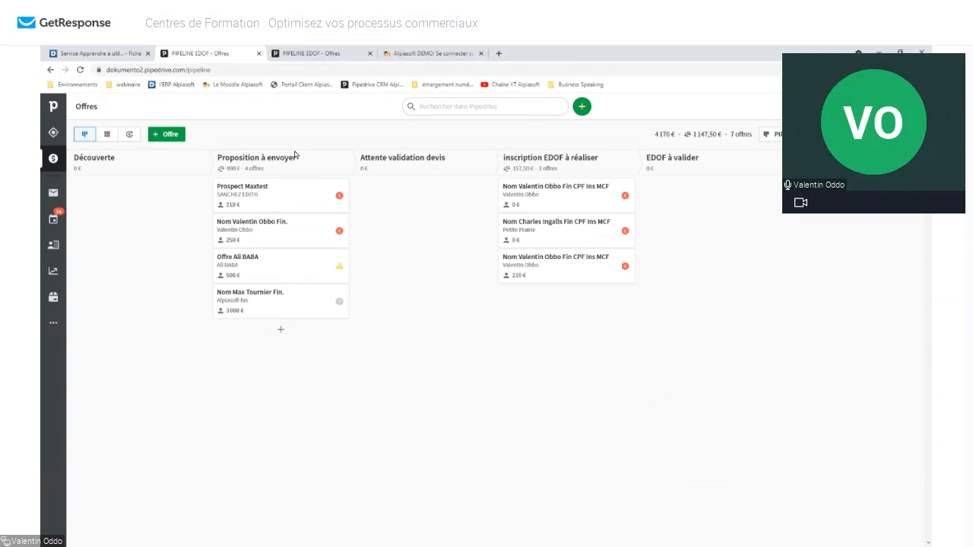
{"action": "left_click", "coordinate": [339, 303]}
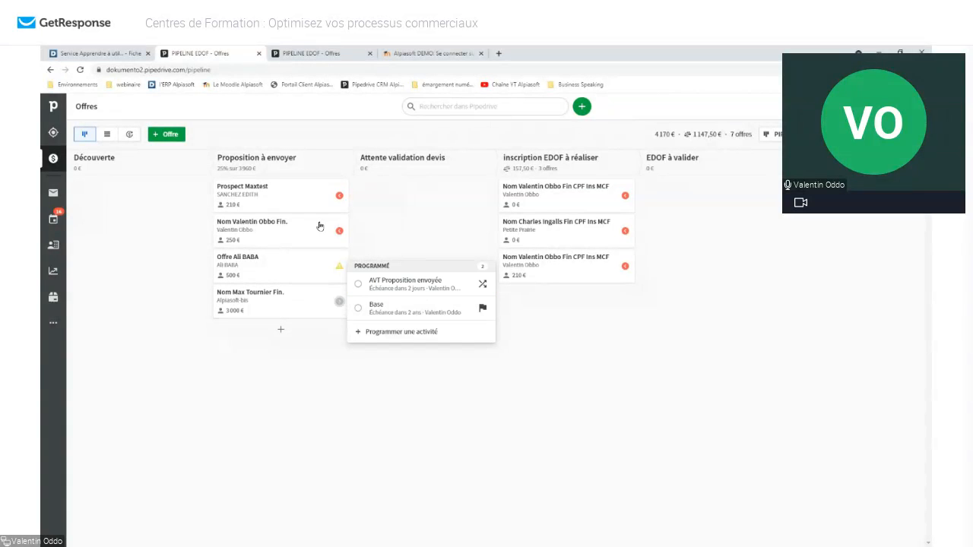
{"action": "left_click", "coordinate": [93, 54]}
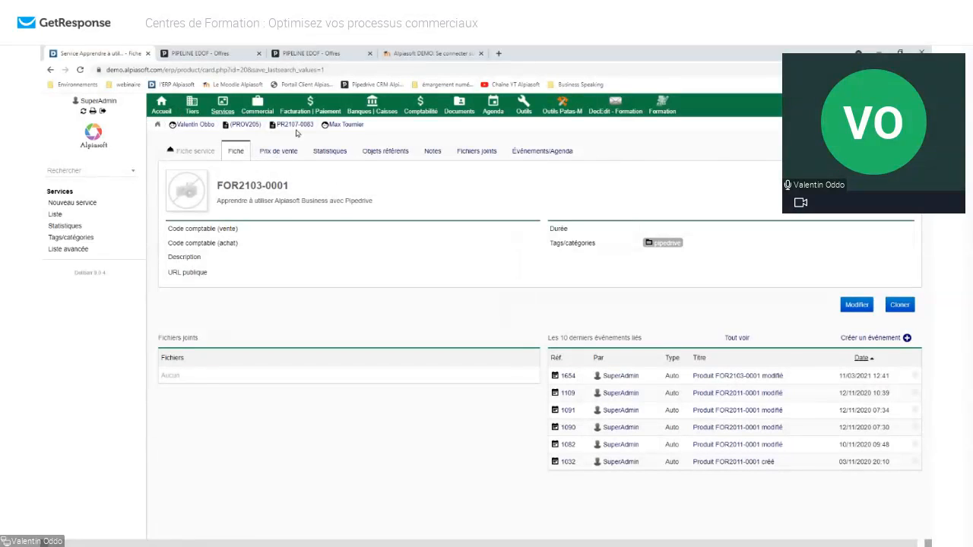
{"action": "left_click", "coordinate": [258, 111]}
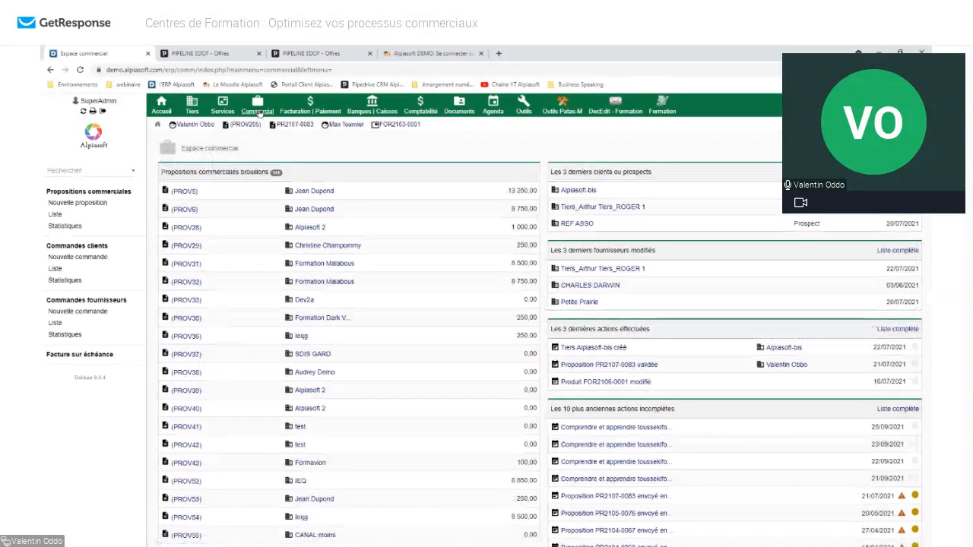
{"action": "left_click", "coordinate": [54, 215]}
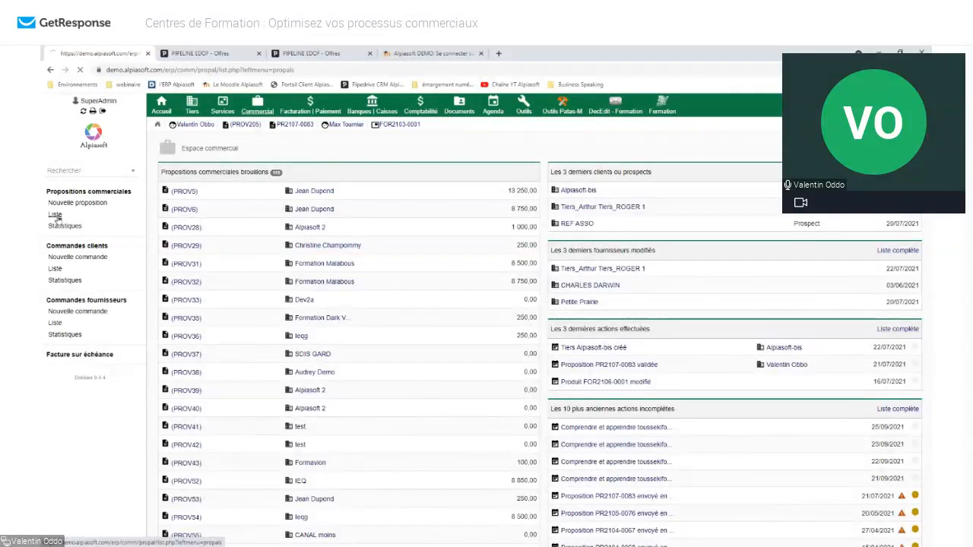
{"action": "left_click", "coordinate": [598, 230]}
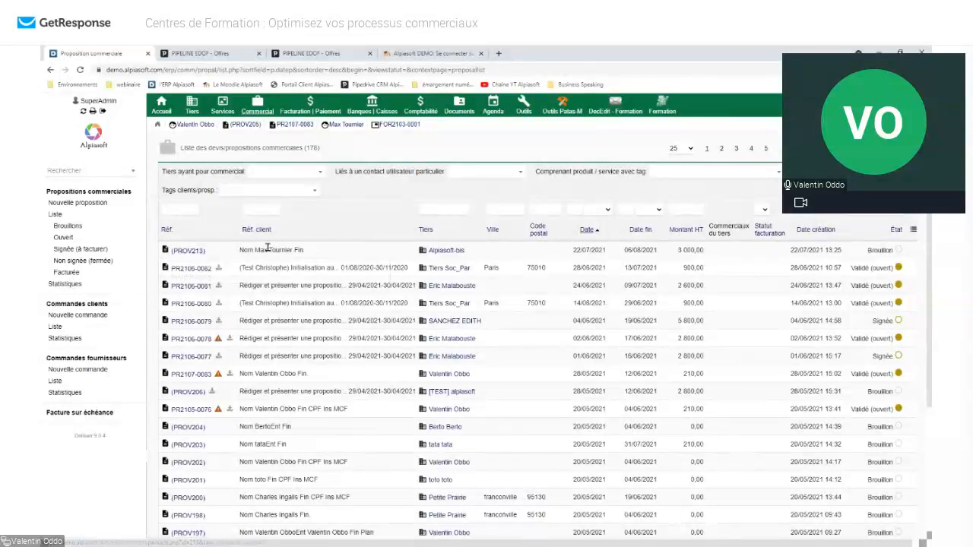
{"action": "left_click", "coordinate": [183, 249]}
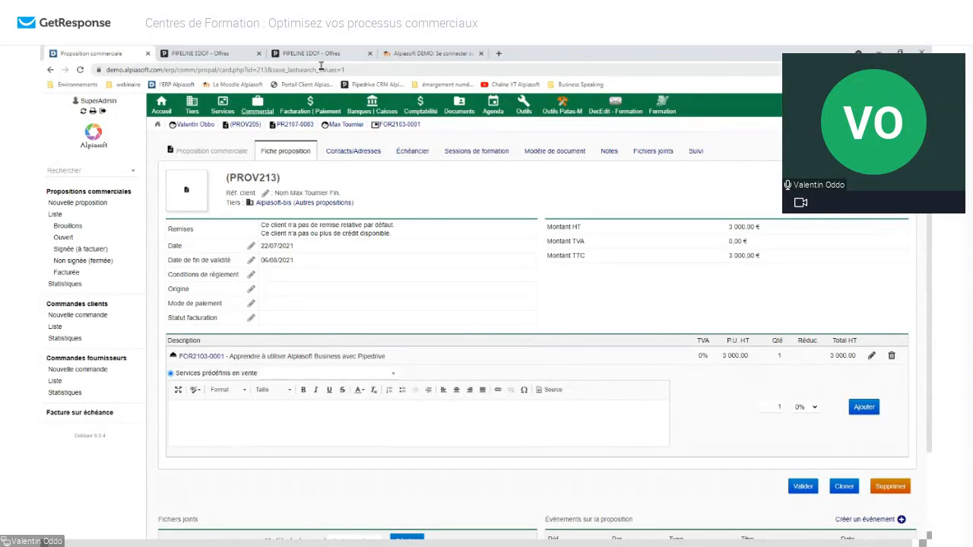
Switch to Pipedrive, add the product FOR2005-0001: Alpiasoft introduction as a second line on the Alpiasoft-bis deal, and save.
{"action": "left_click", "coordinate": [199, 53]}
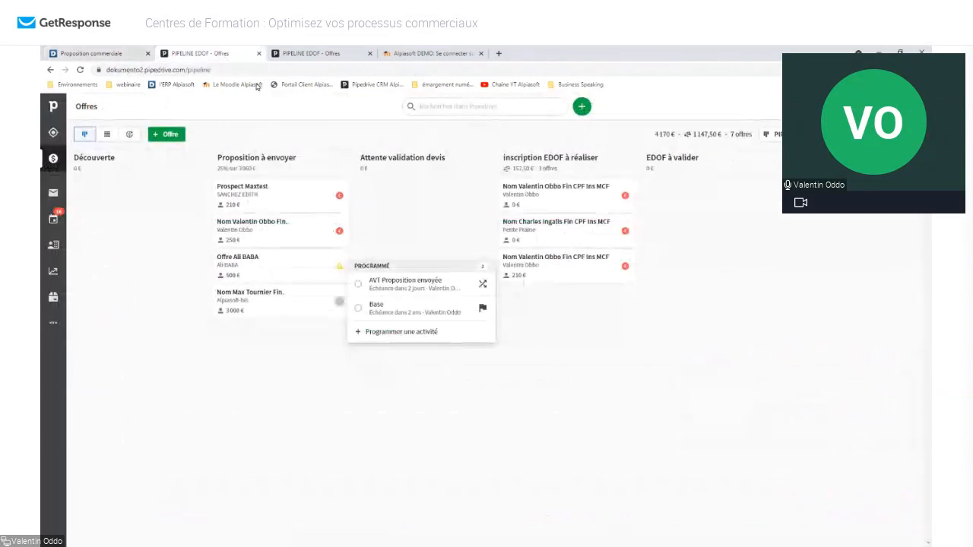
{"action": "left_click", "coordinate": [295, 304]}
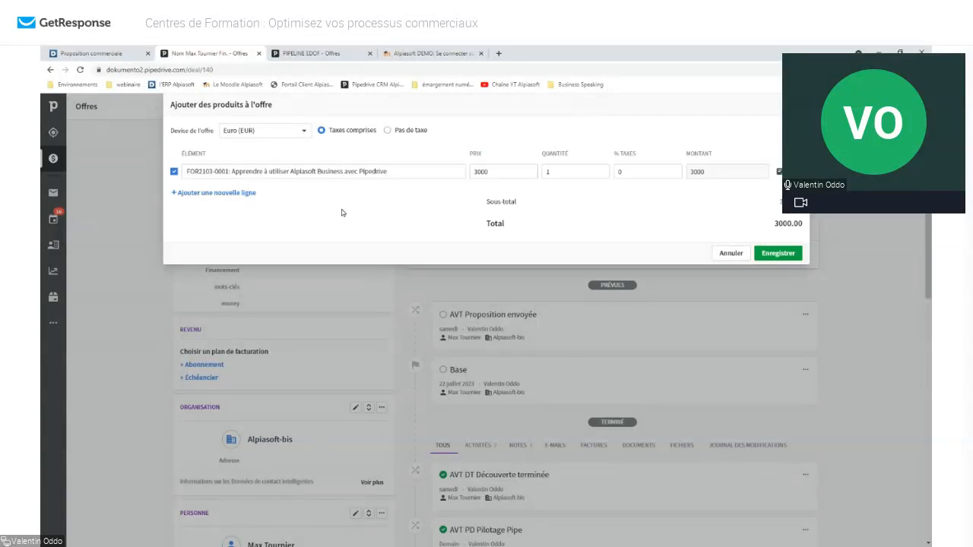
{"action": "left_click", "coordinate": [237, 190]}
{"action": "left_click", "coordinate": [373, 195]}
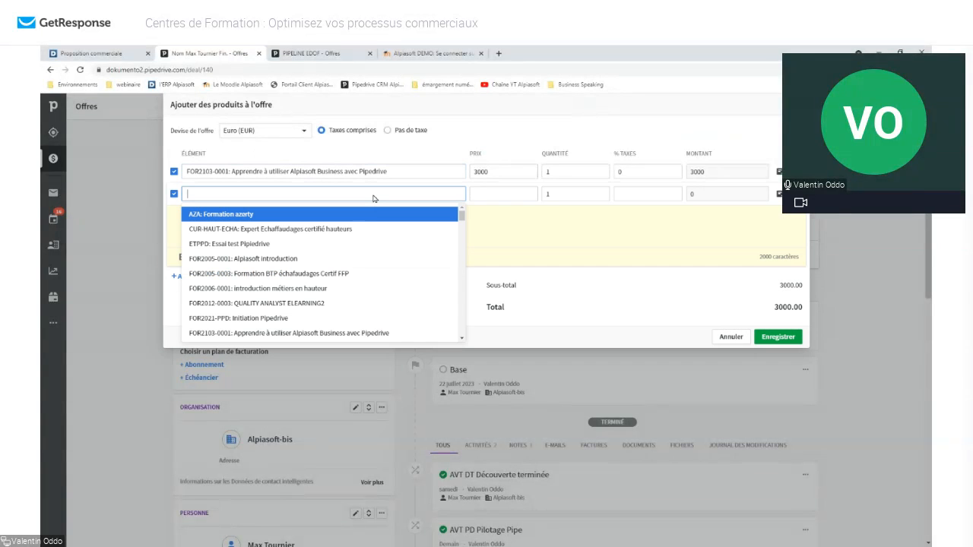
{"action": "left_click", "coordinate": [298, 258]}
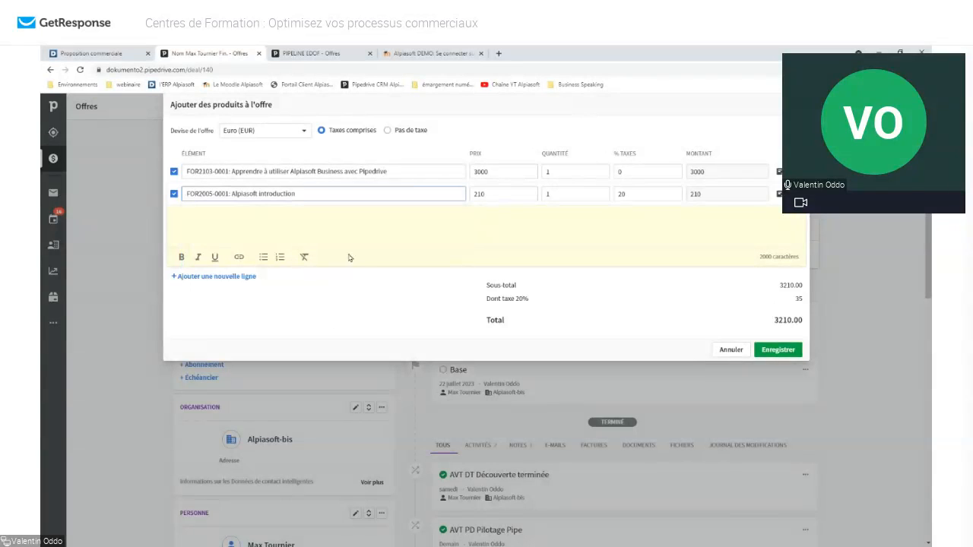
{"action": "left_click", "coordinate": [777, 349]}
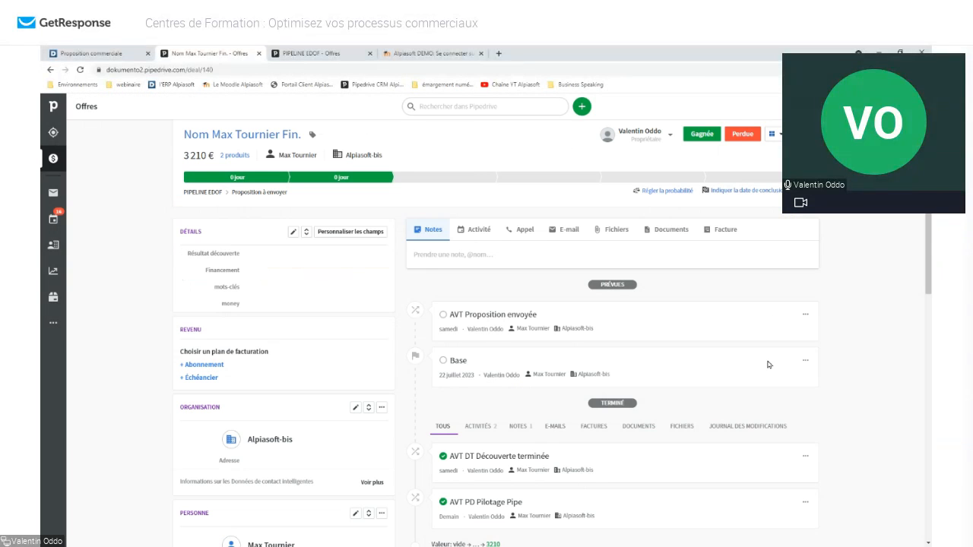
Switch back to Dolibarr and refresh the Alpiasoft-bis draft proposal to check its product lines and amounts.
{"action": "left_click", "coordinate": [114, 54]}
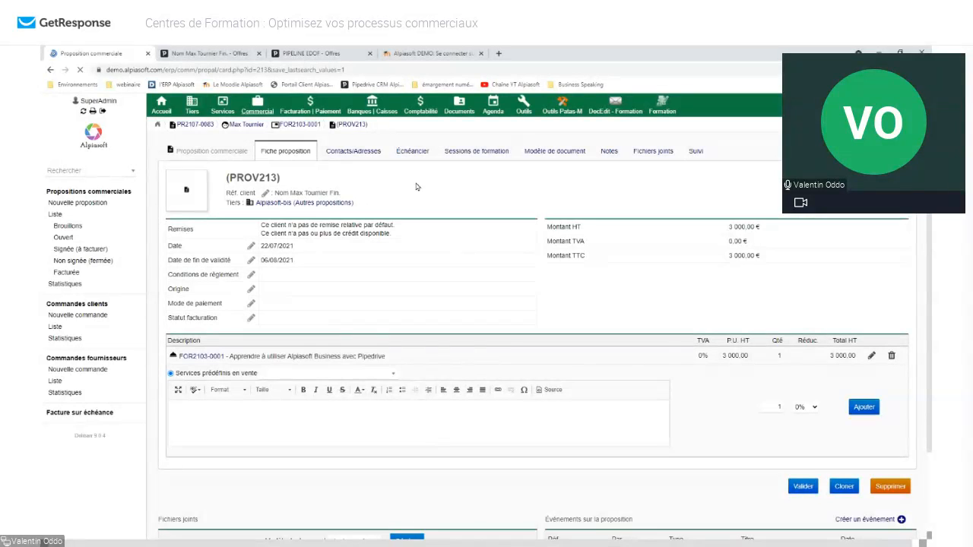
{"action": "left_click", "coordinate": [290, 151]}
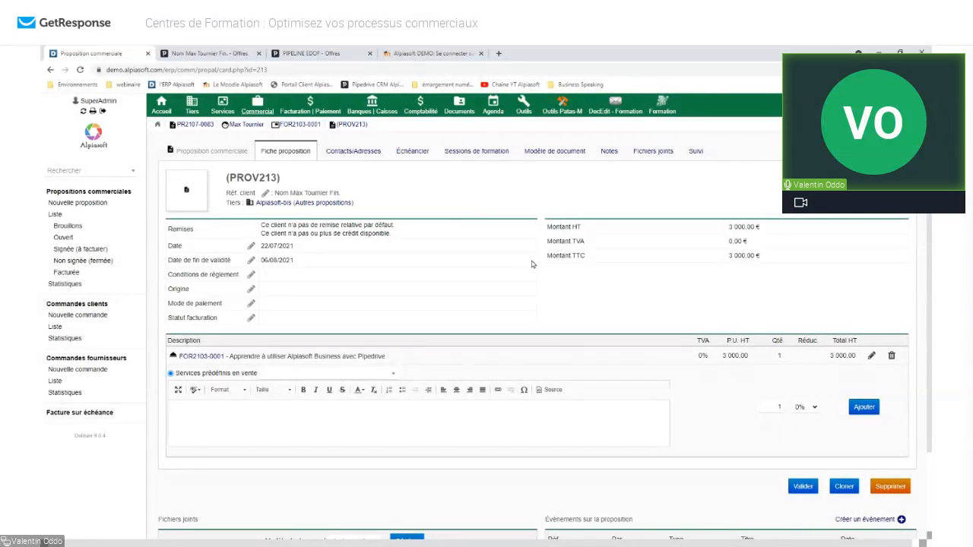
{"action": "key", "text": "F5"}
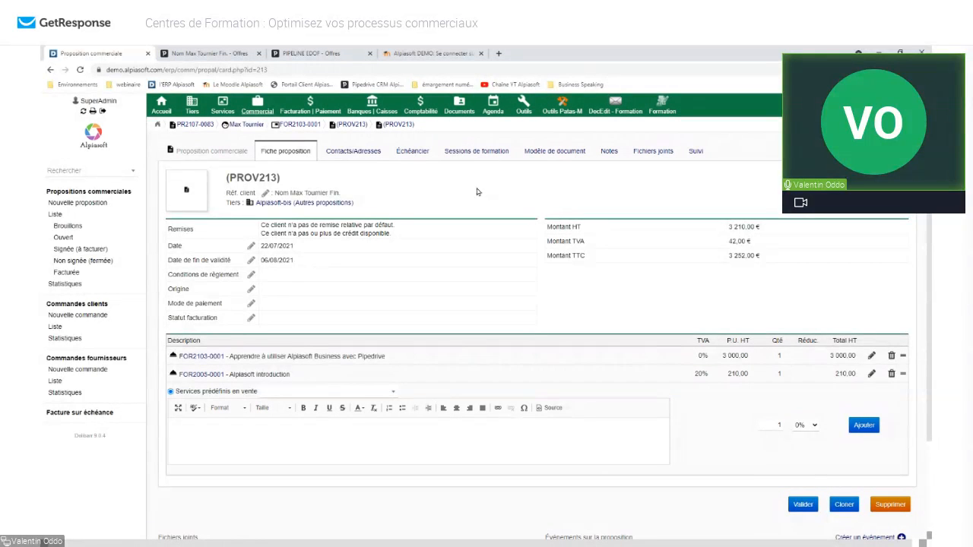
Open the training module's list of active trainings and bring up the FOR2103-0001 training with short name AS-PD_copie, created 11 March 2021.
{"action": "left_click", "coordinate": [663, 112]}
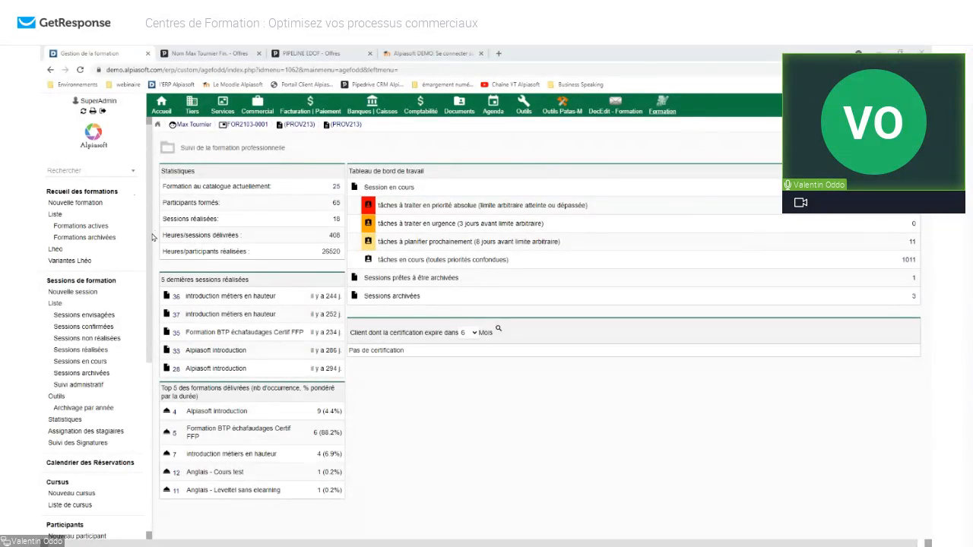
{"action": "left_click", "coordinate": [97, 229]}
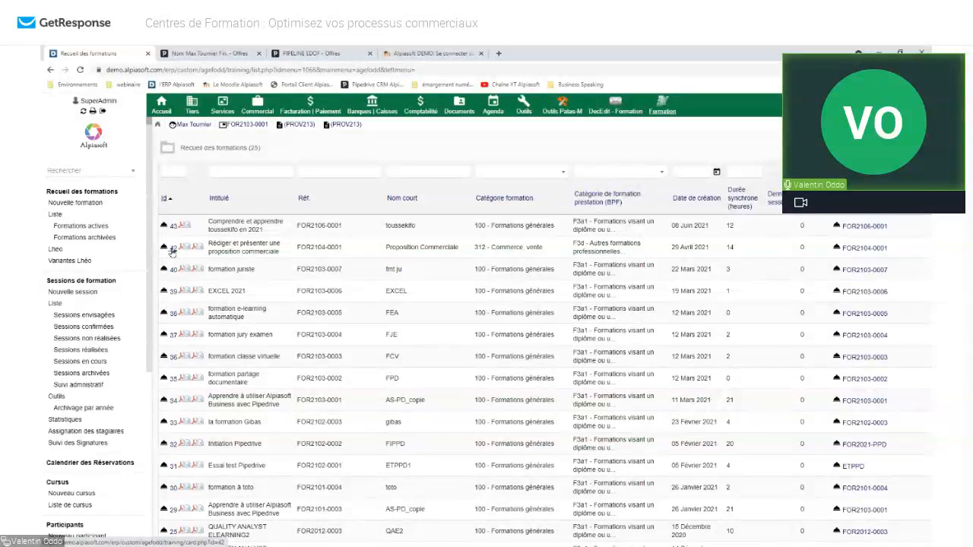
{"action": "left_click_drag", "start_coordinate": [227, 396], "coordinate": [280, 413]}
{"action": "left_click", "coordinate": [285, 412]}
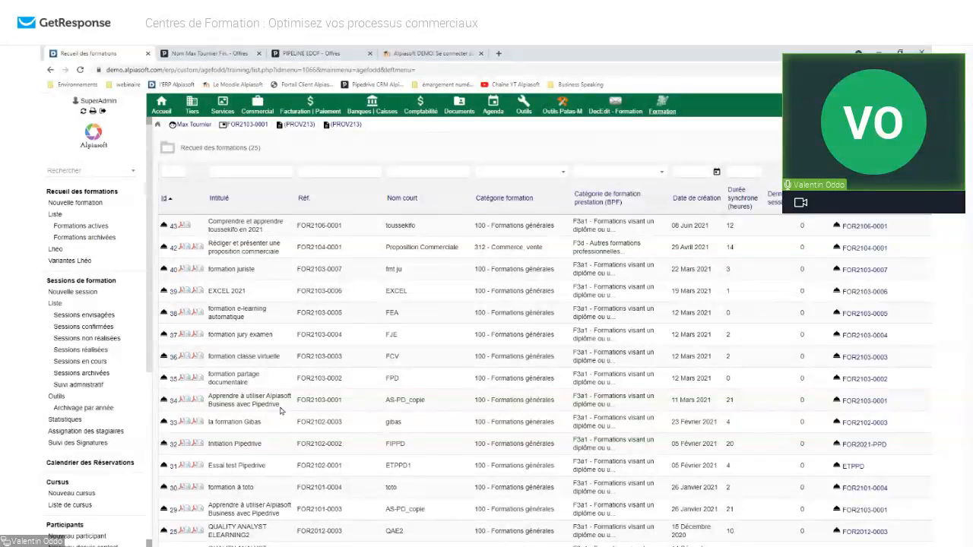
{"action": "left_click", "coordinate": [174, 403]}
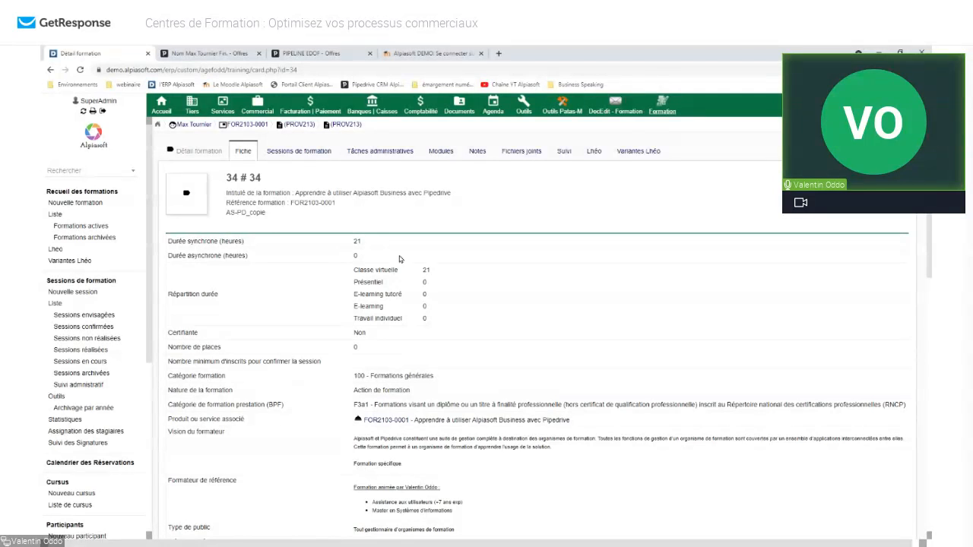
Review the training record's durations, linked service, objectives, teaching methods, evaluation terms and detailed programme, down to its linked documents.
{"action": "scroll", "coordinate": [445, 258], "scroll_direction": "down", "scroll_amount": 1}
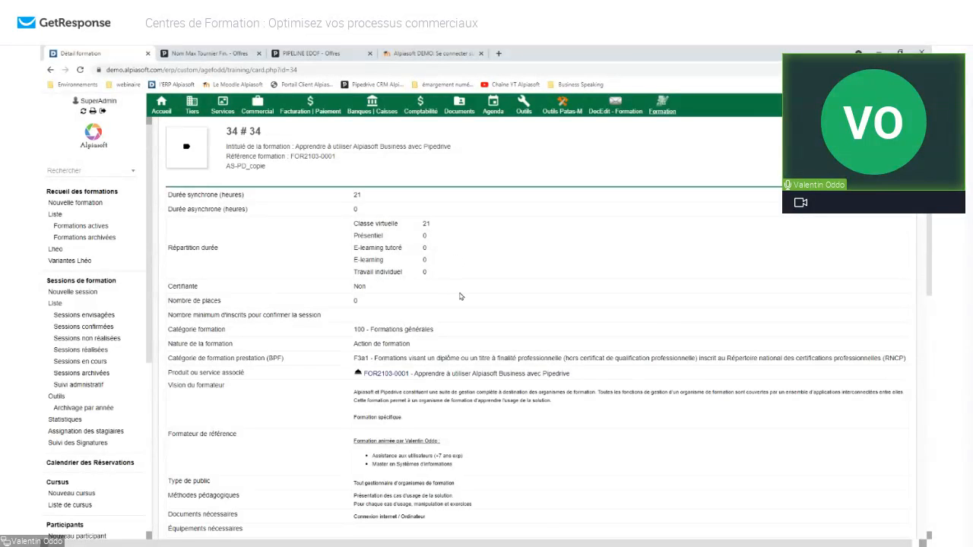
{"action": "scroll", "coordinate": [460, 296], "scroll_direction": "down", "scroll_amount": 3}
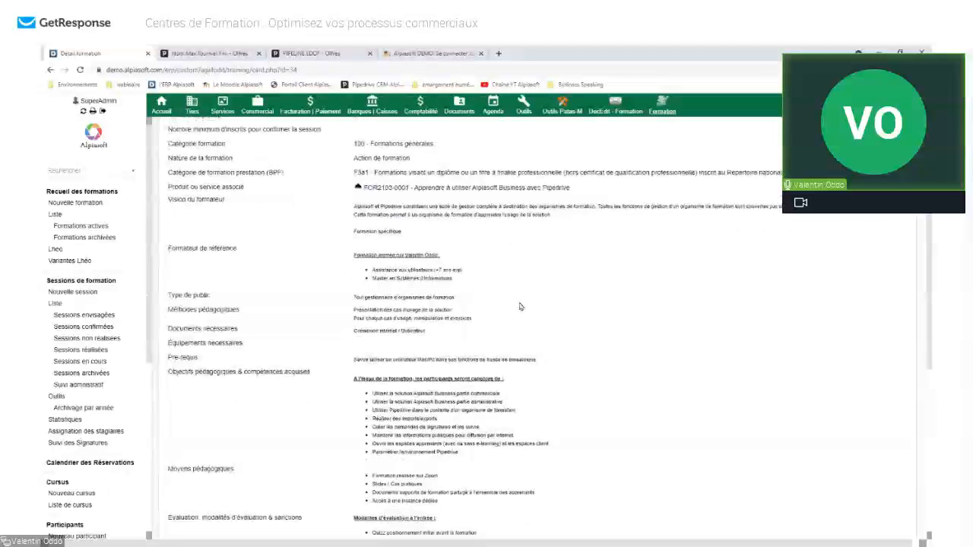
{"action": "scroll", "coordinate": [520, 307], "scroll_direction": "down", "scroll_amount": 1}
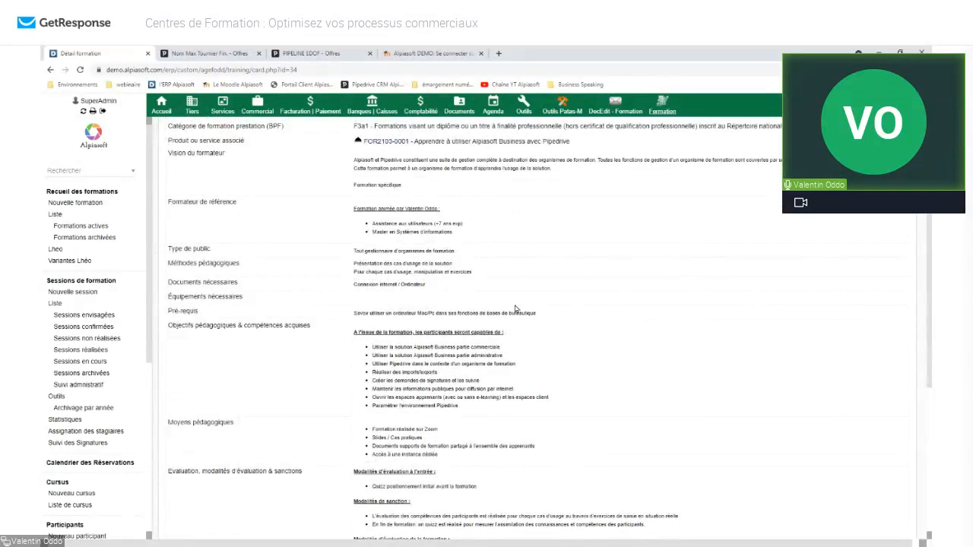
{"action": "scroll", "coordinate": [516, 309], "scroll_direction": "down", "scroll_amount": 5}
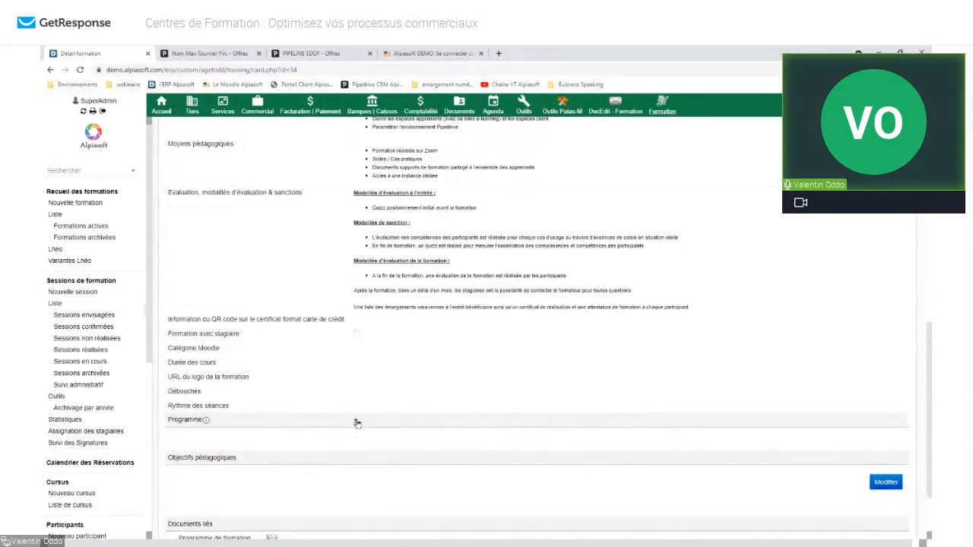
{"action": "scroll", "coordinate": [521, 323], "scroll_direction": "down", "scroll_amount": 2}
{"action": "scroll", "coordinate": [521, 322], "scroll_direction": "down", "scroll_amount": 9}
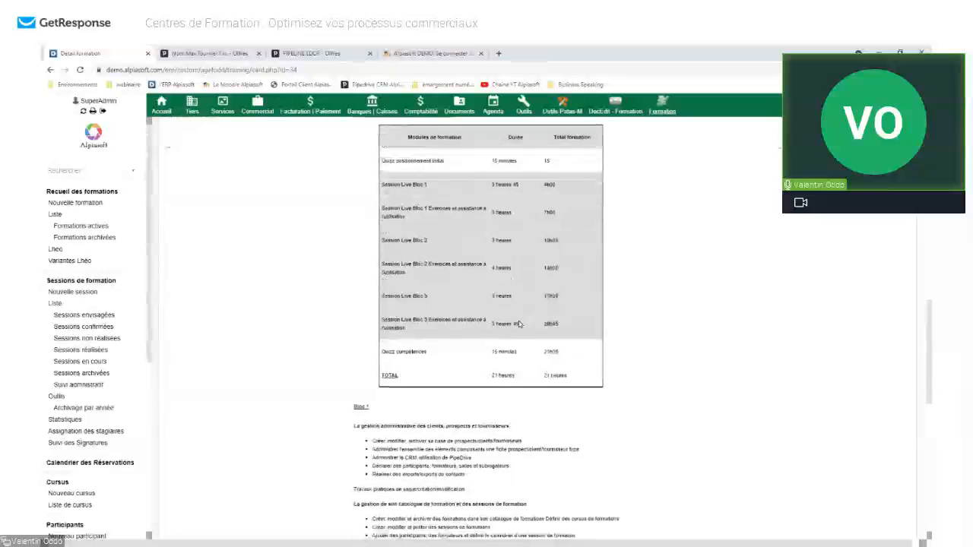
{"action": "scroll", "coordinate": [520, 324], "scroll_direction": "down", "scroll_amount": 6}
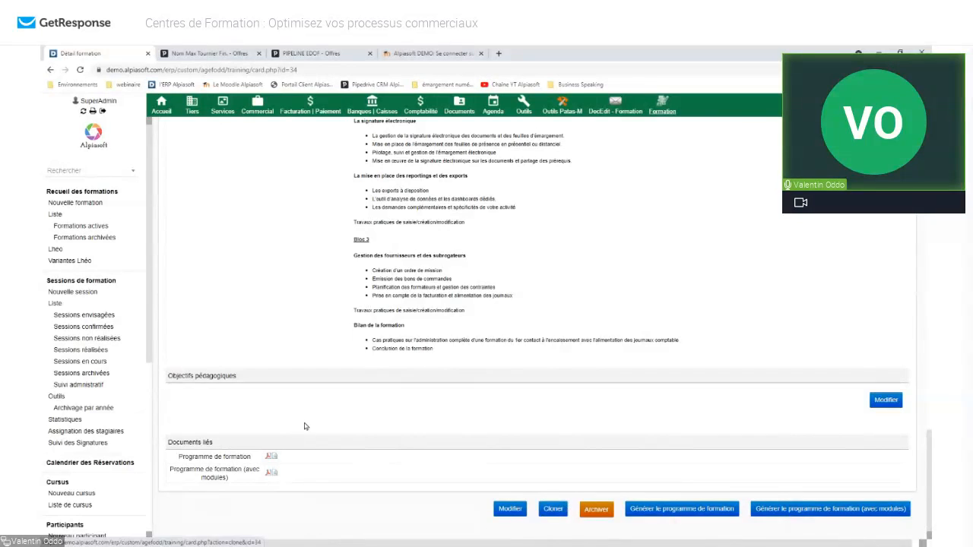
Preview the generated Programme de formation PDF, read through all its pages, and close the preview.
{"action": "left_click", "coordinate": [271, 457]}
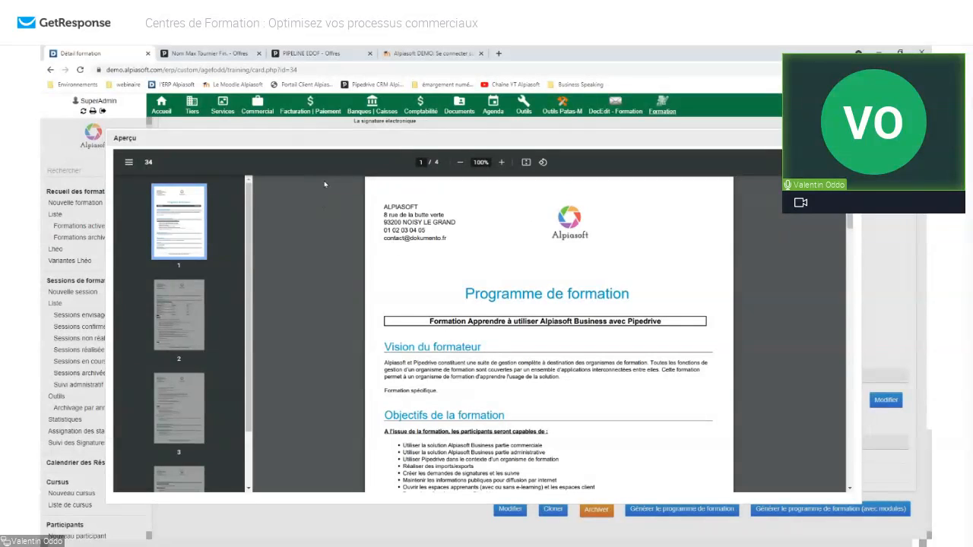
{"action": "scroll", "coordinate": [523, 252], "scroll_direction": "down", "scroll_amount": 1}
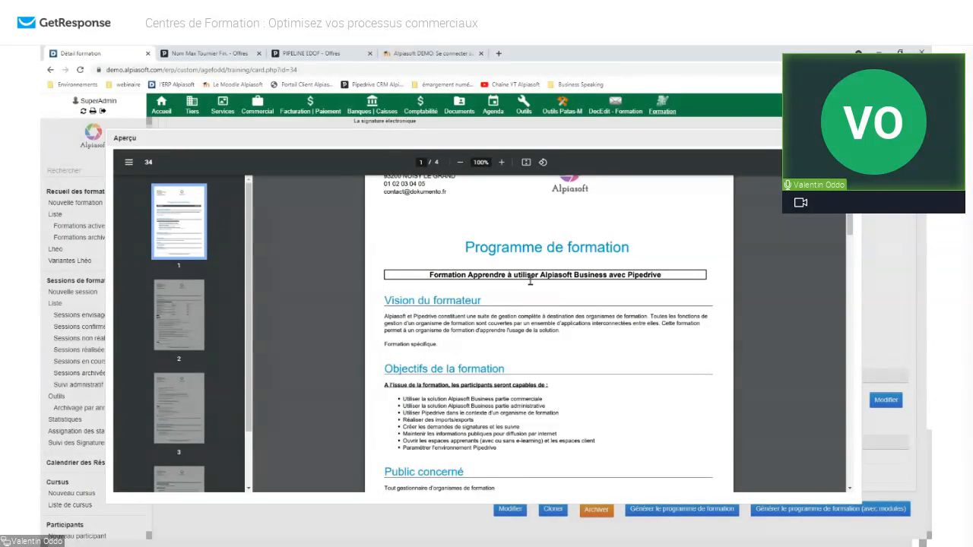
{"action": "scroll", "coordinate": [522, 293], "scroll_direction": "down", "scroll_amount": 5}
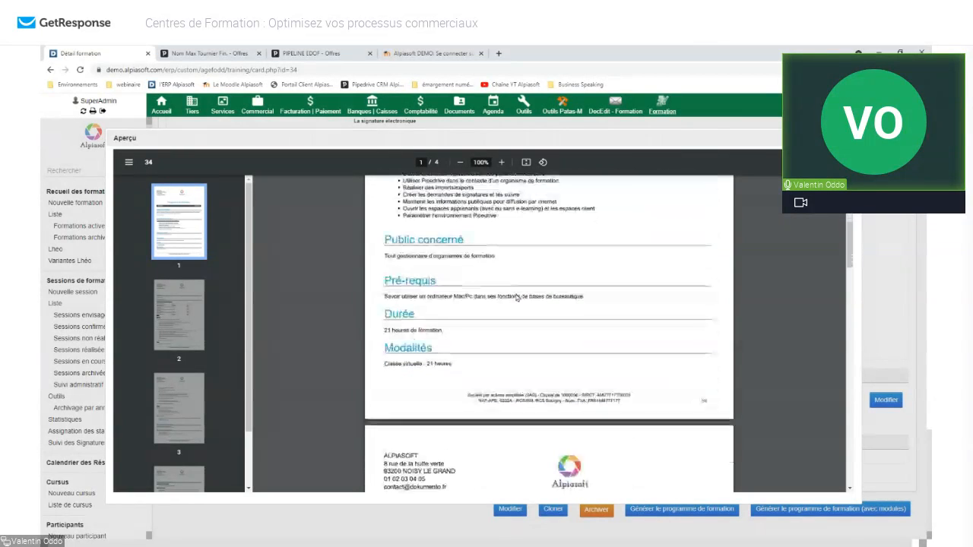
{"action": "scroll", "coordinate": [516, 293], "scroll_direction": "down", "scroll_amount": 8}
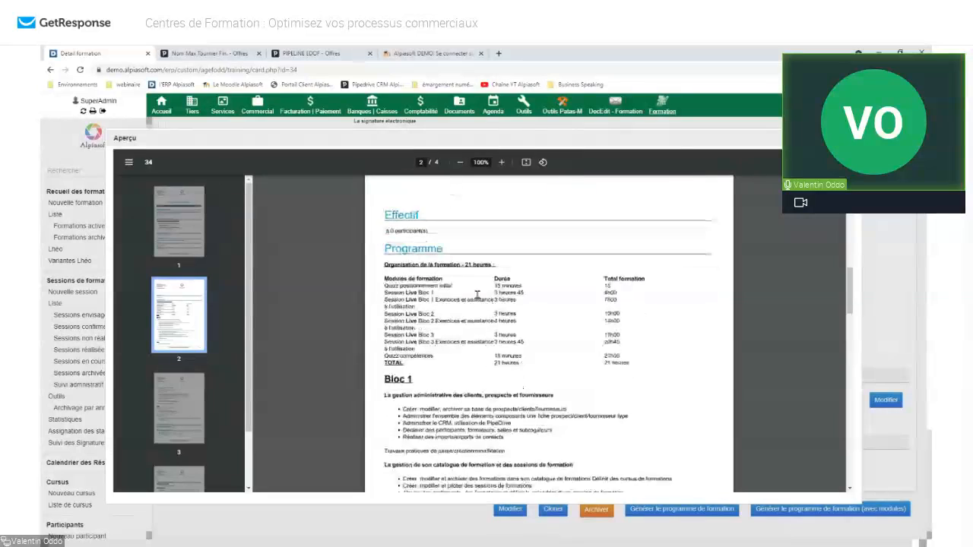
{"action": "scroll", "coordinate": [611, 311], "scroll_direction": "down", "scroll_amount": 10}
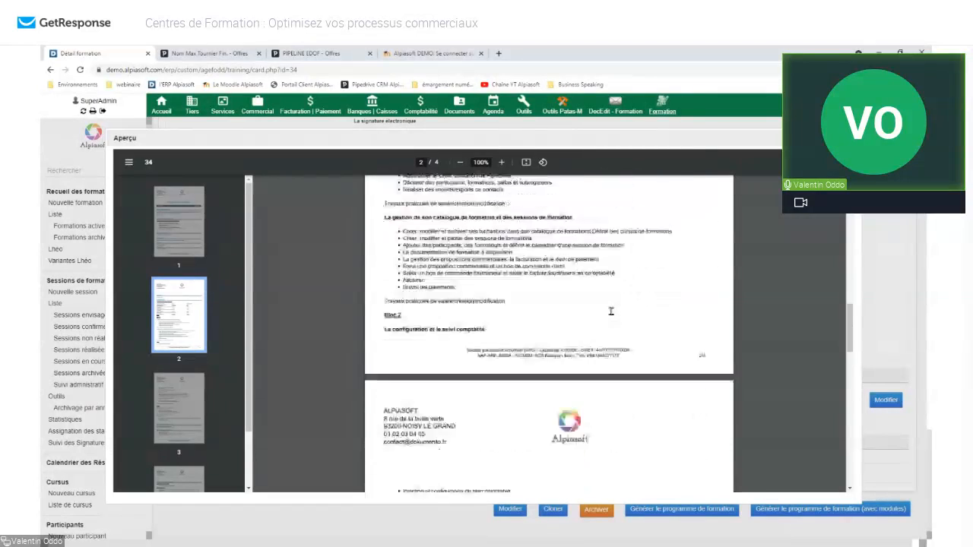
{"action": "scroll", "coordinate": [611, 311], "scroll_direction": "down", "scroll_amount": 10}
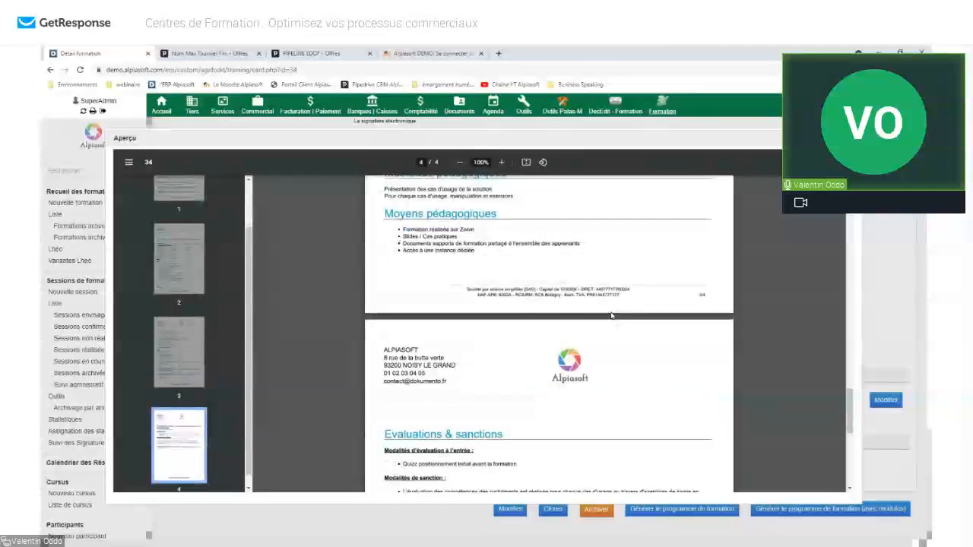
{"action": "scroll", "coordinate": [611, 315], "scroll_direction": "down", "scroll_amount": 3}
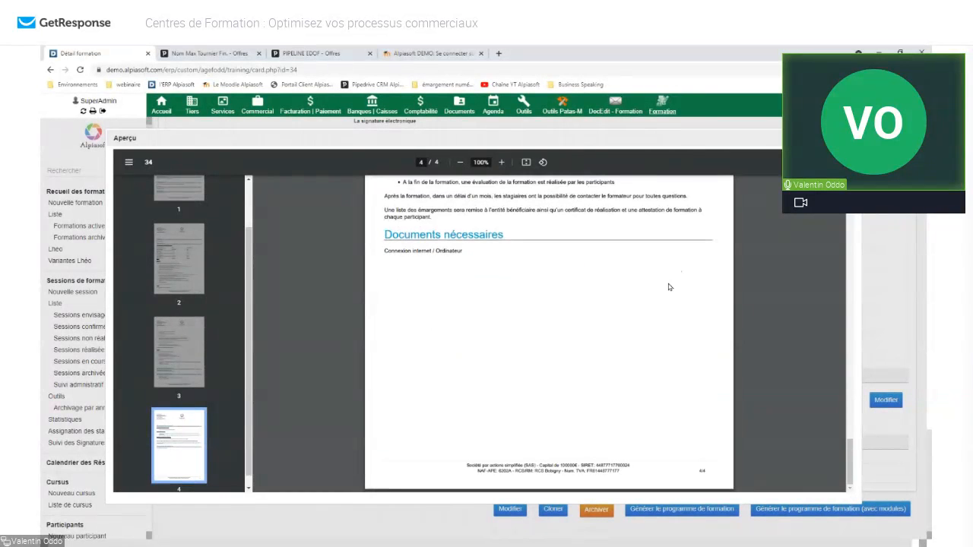
{"action": "key", "text": "Escape"}
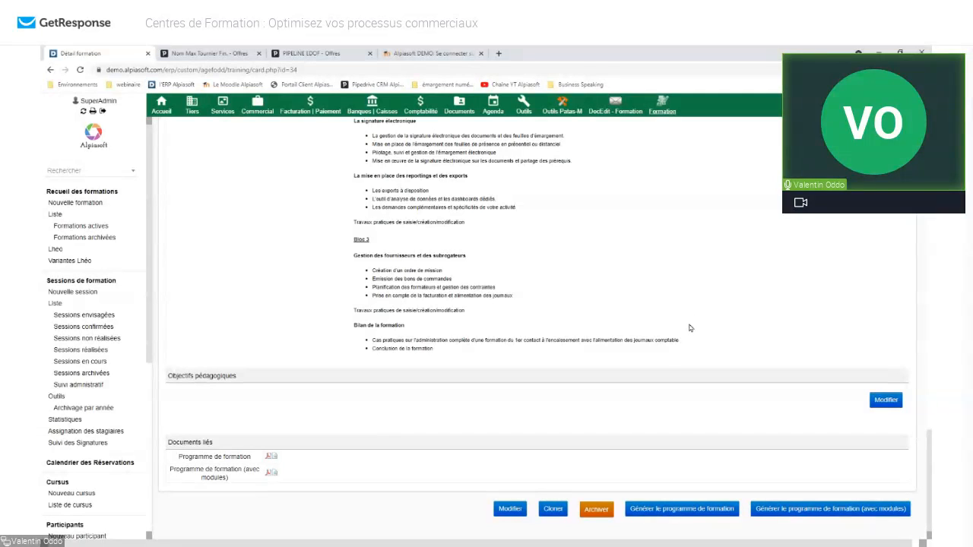
Compare the training record's programme blocks, objectives and evaluation sections with the document, and return to the record's header.
{"action": "scroll", "coordinate": [548, 411], "scroll_direction": "up", "scroll_amount": 10}
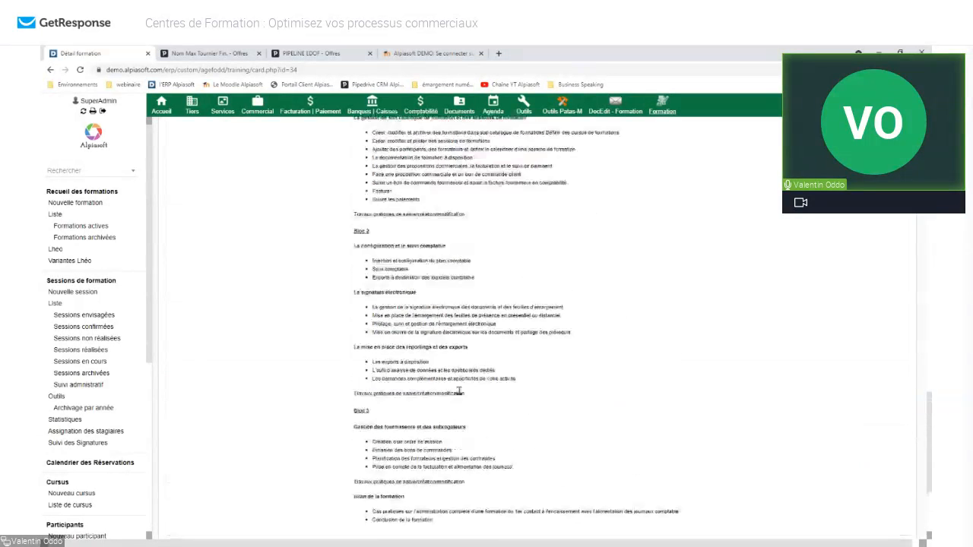
{"action": "scroll", "coordinate": [463, 396], "scroll_direction": "up", "scroll_amount": 3}
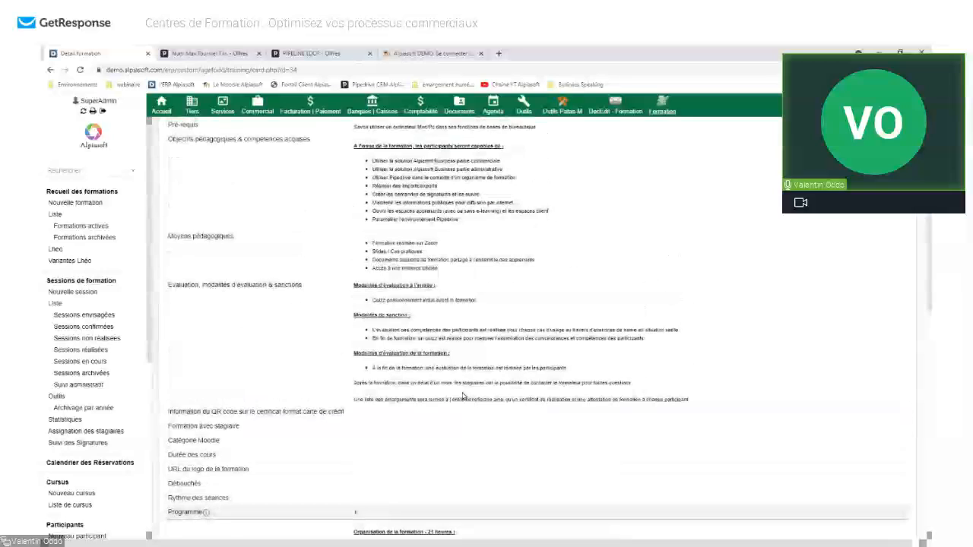
{"action": "scroll", "coordinate": [463, 396], "scroll_direction": "down", "scroll_amount": 15}
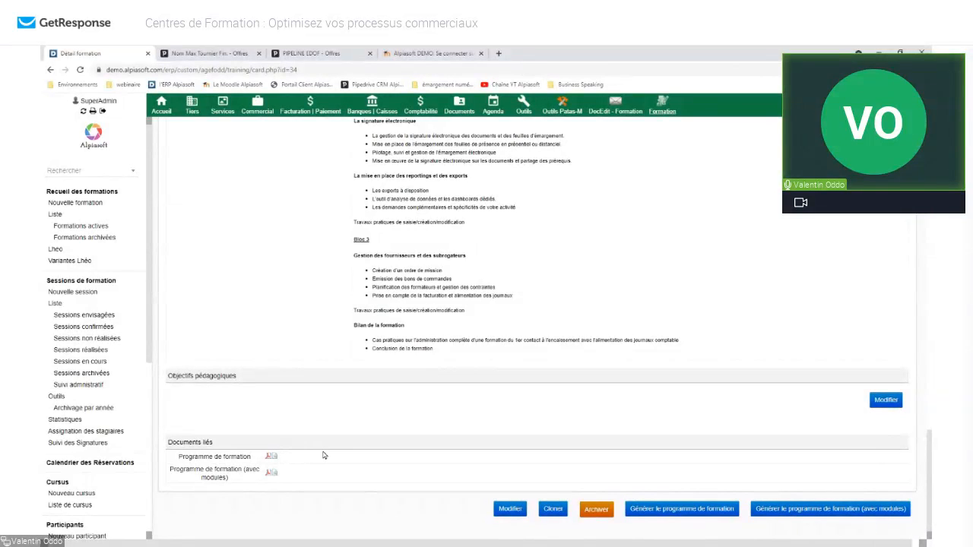
{"action": "scroll", "coordinate": [410, 396], "scroll_direction": "up", "scroll_amount": 10}
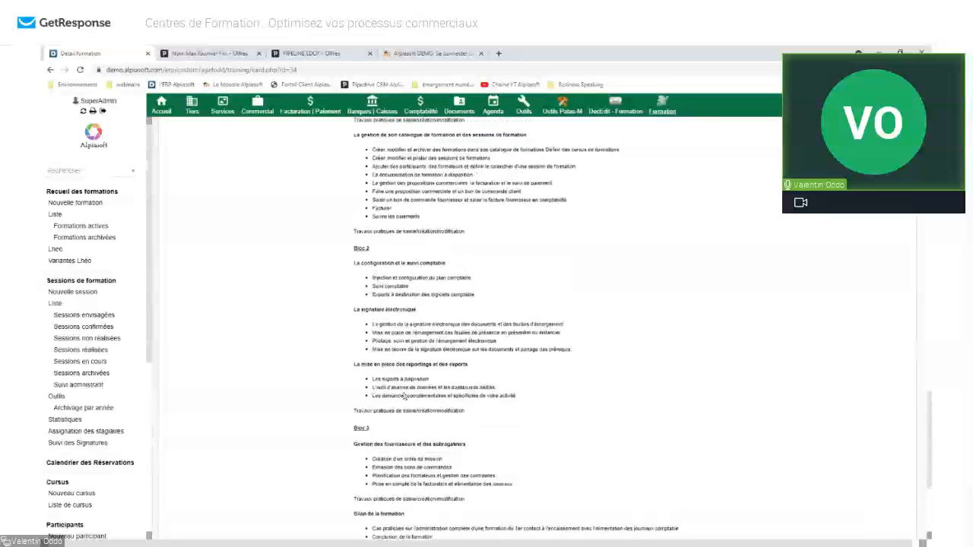
{"action": "scroll", "coordinate": [411, 396], "scroll_direction": "up", "scroll_amount": 10}
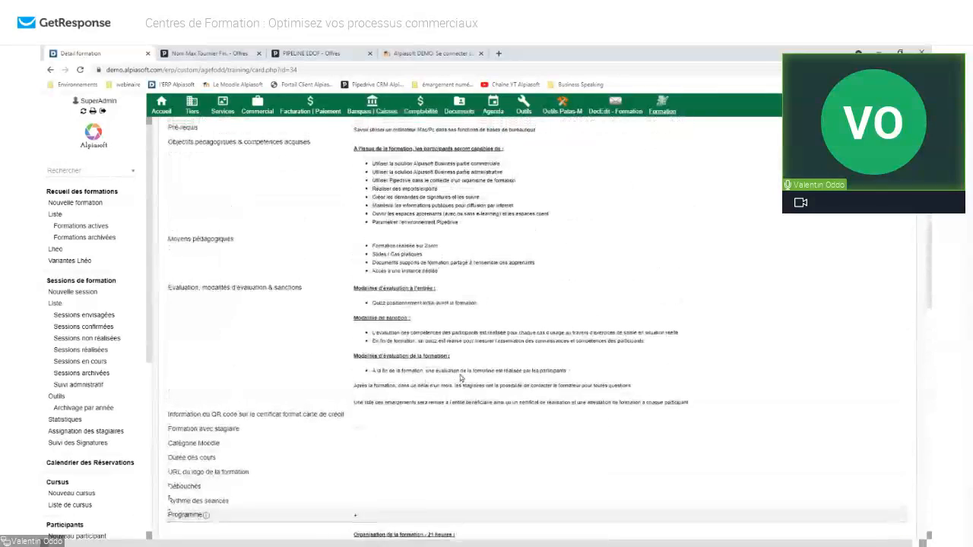
{"action": "scroll", "coordinate": [457, 379], "scroll_direction": "up", "scroll_amount": 5}
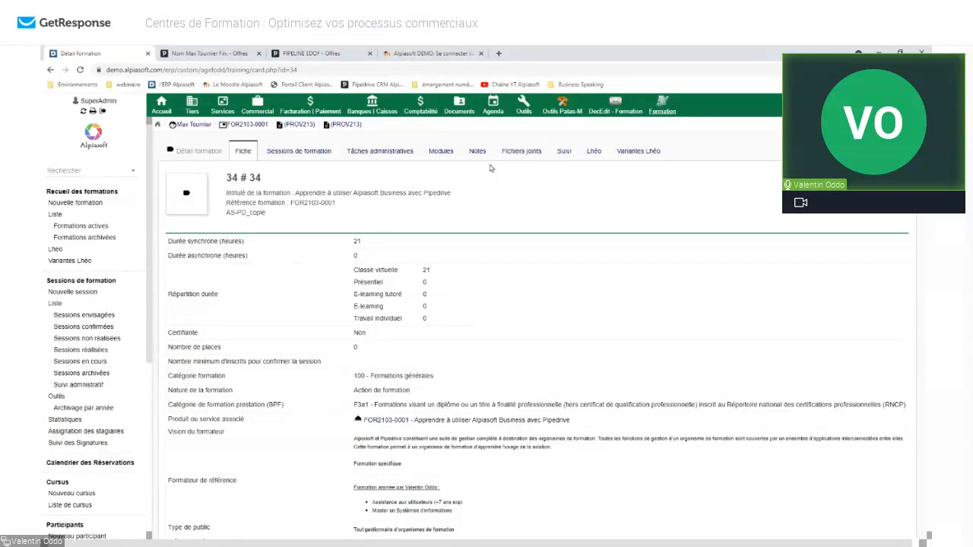
Open the training's Lhéo data and examine its fields, from Financeurs and FORMACODE through to Langue de la formation and Résumé.
{"action": "left_click", "coordinate": [594, 154]}
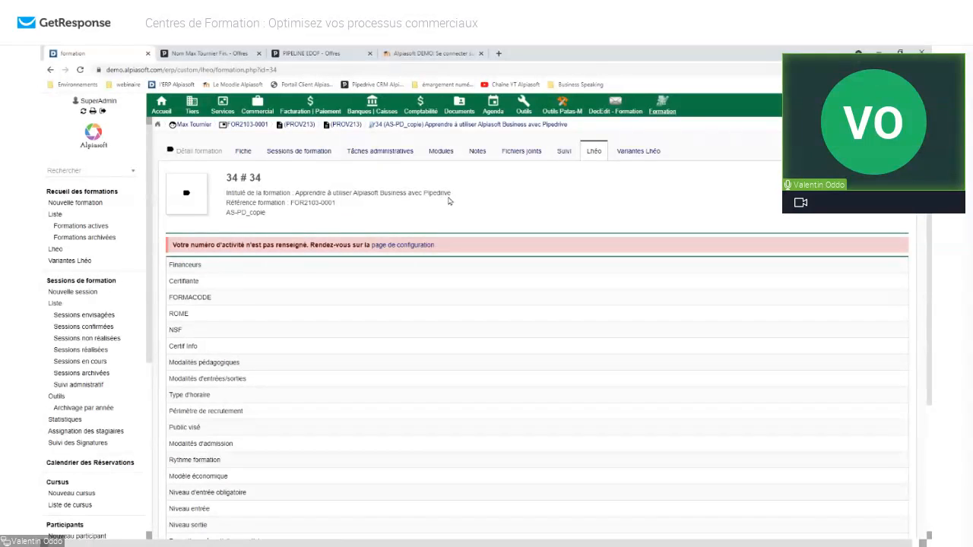
{"action": "scroll", "coordinate": [376, 273], "scroll_direction": "down", "scroll_amount": 1}
{"action": "scroll", "coordinate": [376, 274], "scroll_direction": "down", "scroll_amount": 2}
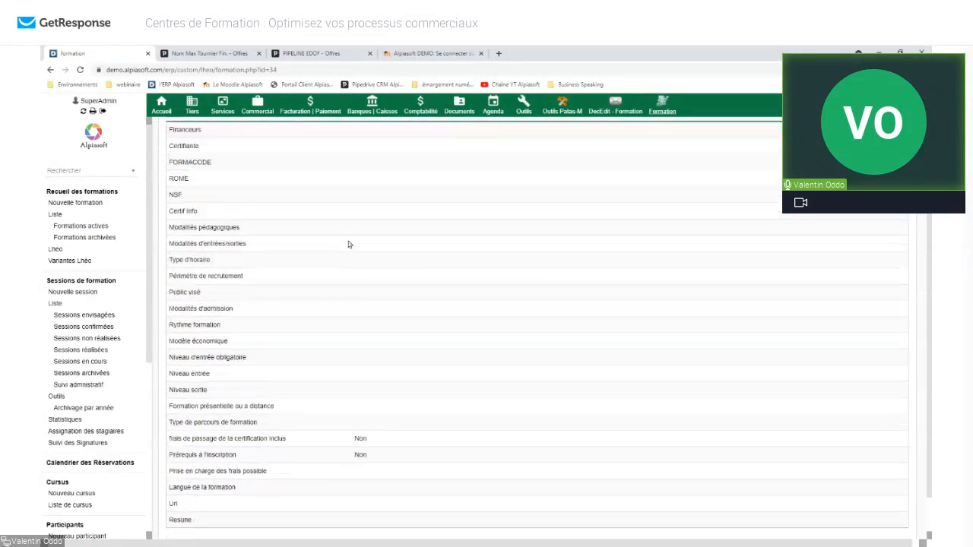
{"action": "scroll", "coordinate": [374, 208], "scroll_direction": "up", "scroll_amount": 2}
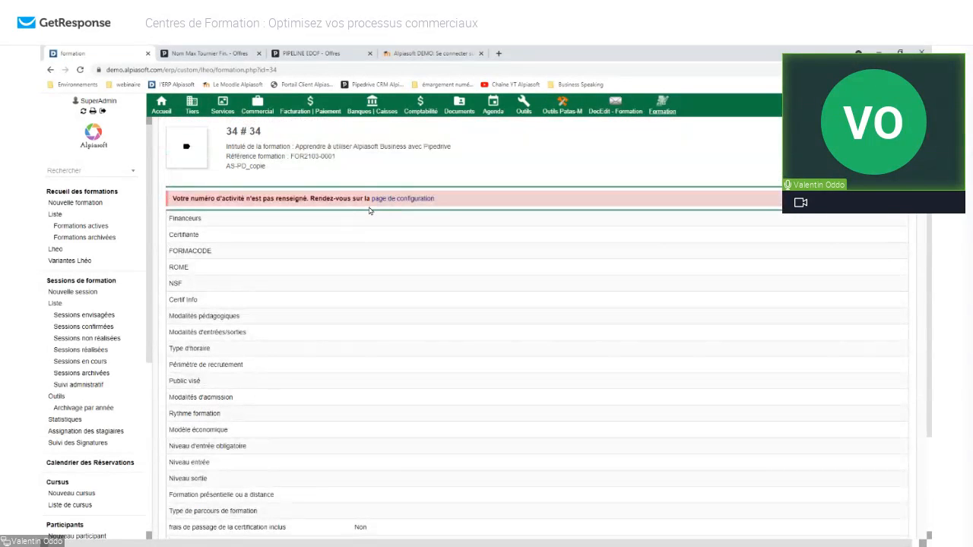
{"action": "scroll", "coordinate": [337, 228], "scroll_direction": "down", "scroll_amount": 1}
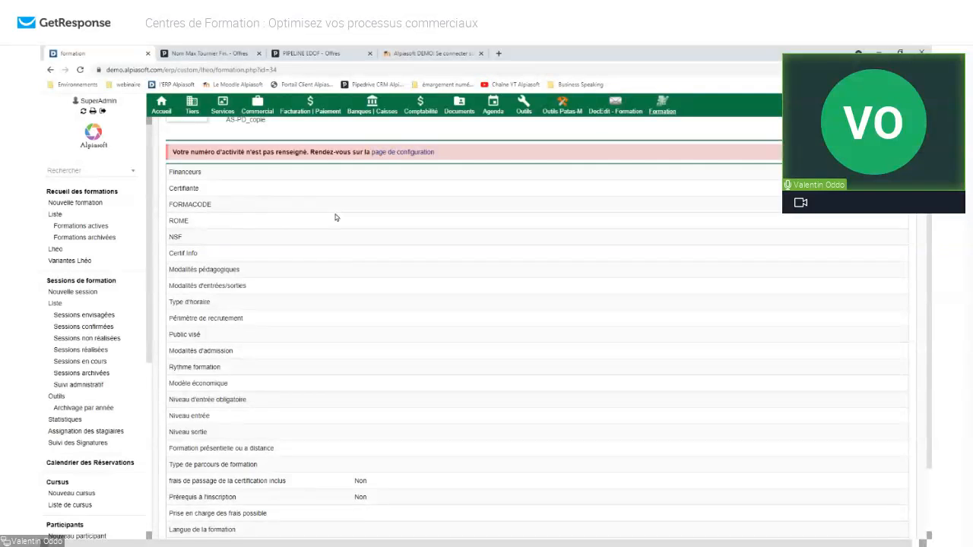
{"action": "scroll", "coordinate": [337, 220], "scroll_direction": "down", "scroll_amount": 1}
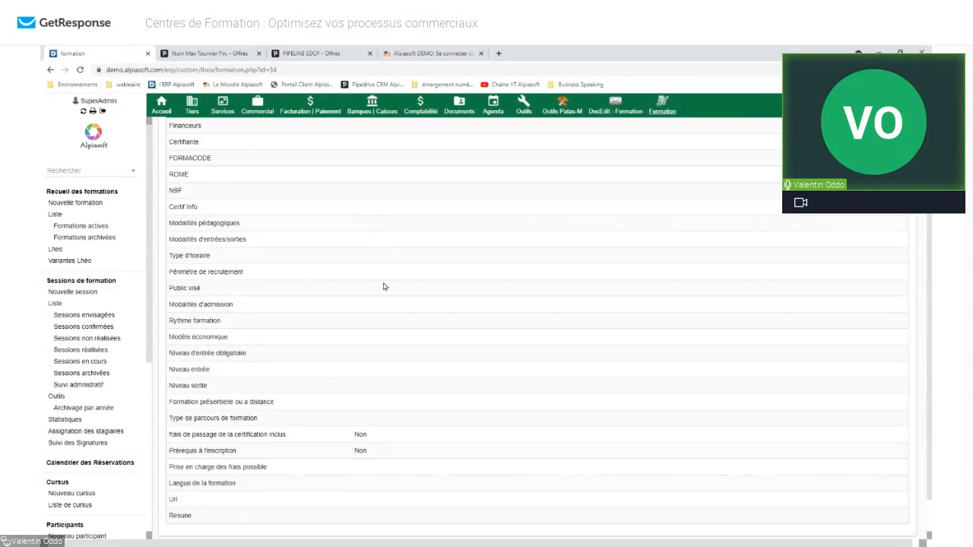
{"action": "scroll", "coordinate": [384, 284], "scroll_direction": "down", "scroll_amount": 1}
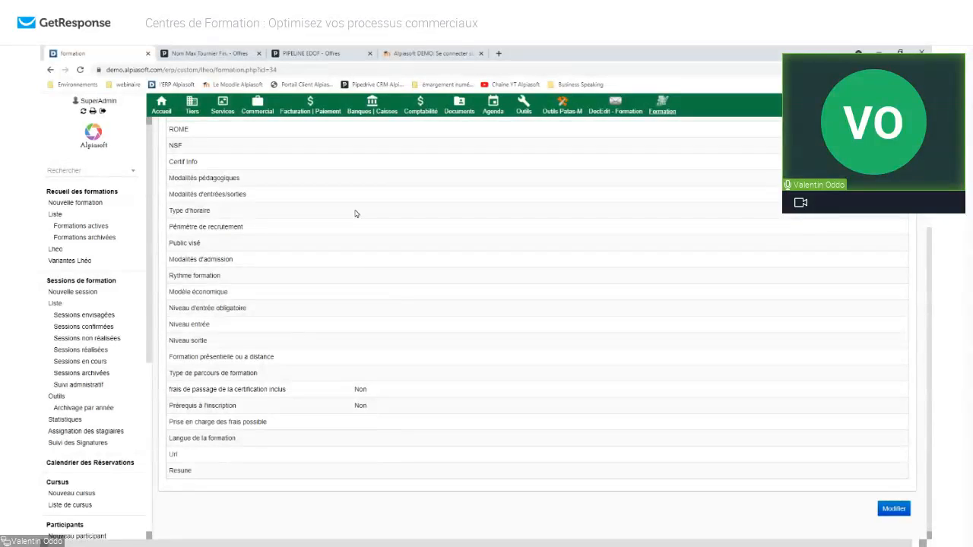
{"action": "scroll", "coordinate": [354, 224], "scroll_direction": "up", "scroll_amount": 4}
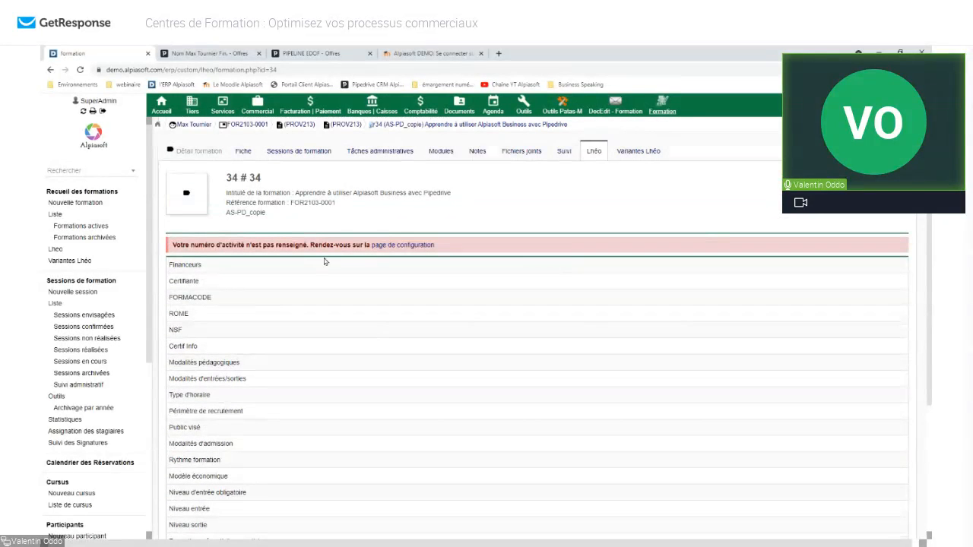
Open the Lhéo document generation page and check which trainings can be selected, leaving the selection empty.
{"action": "left_click", "coordinate": [55, 251]}
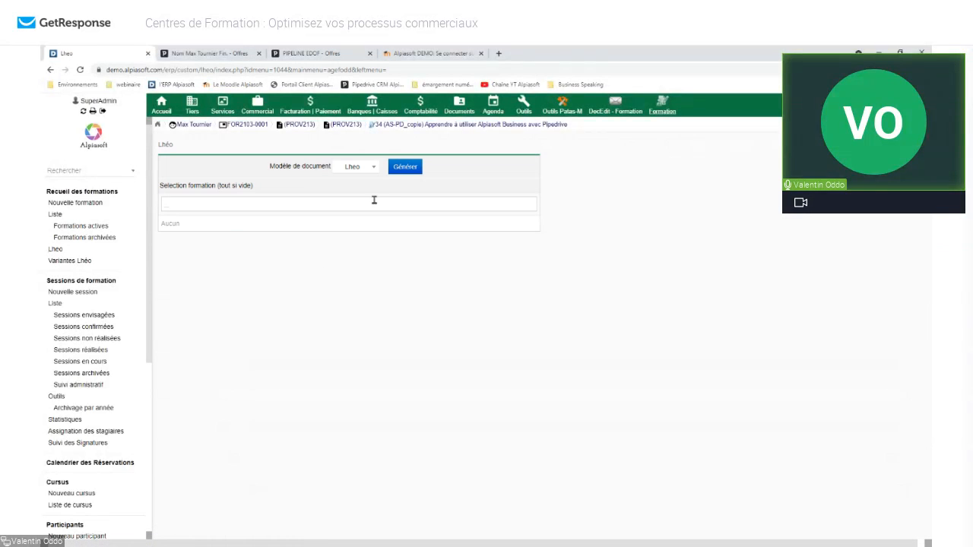
{"action": "left_click", "coordinate": [368, 204]}
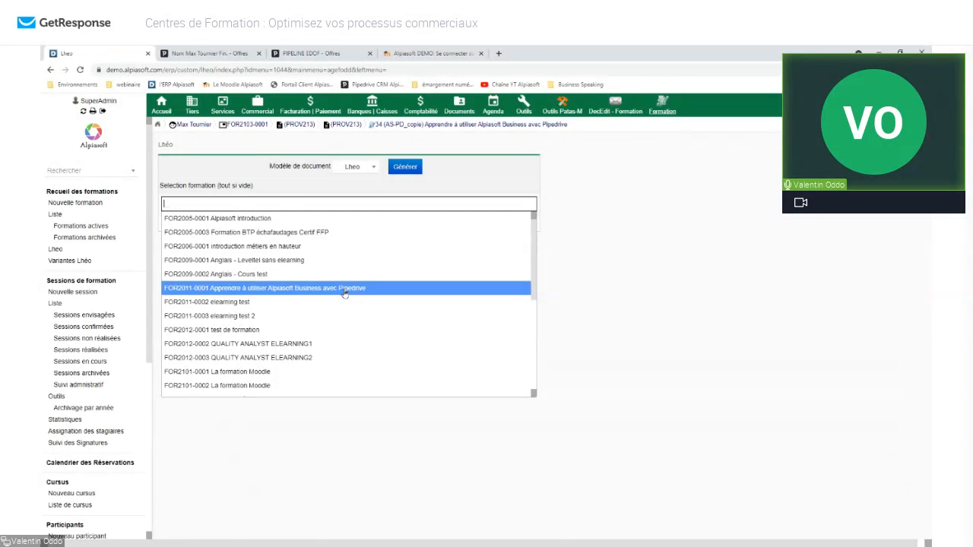
{"action": "left_click", "coordinate": [593, 199]}
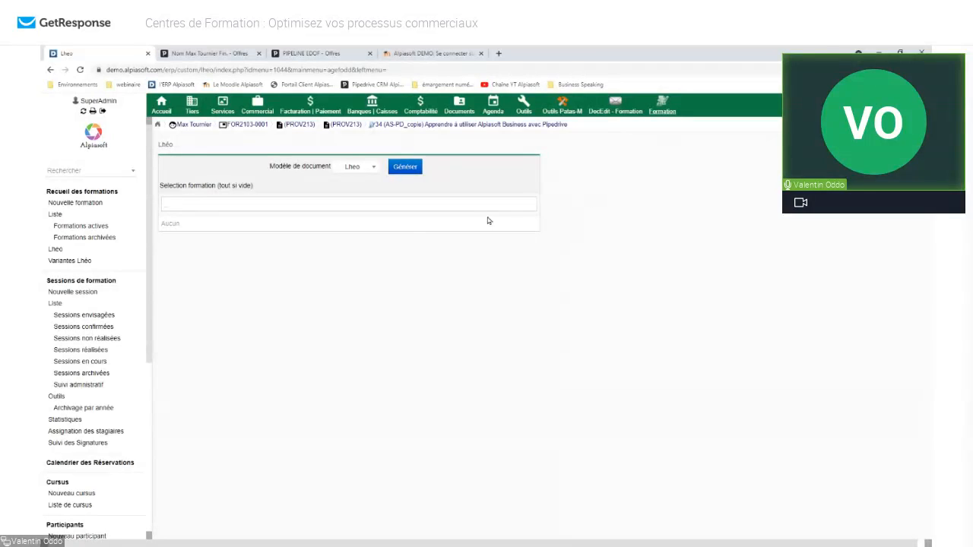
List the confirmed training sessions by latest start date and open SES2104-0006, Rédiger et présenter une proposition commerciale.
{"action": "left_click", "coordinate": [91, 328]}
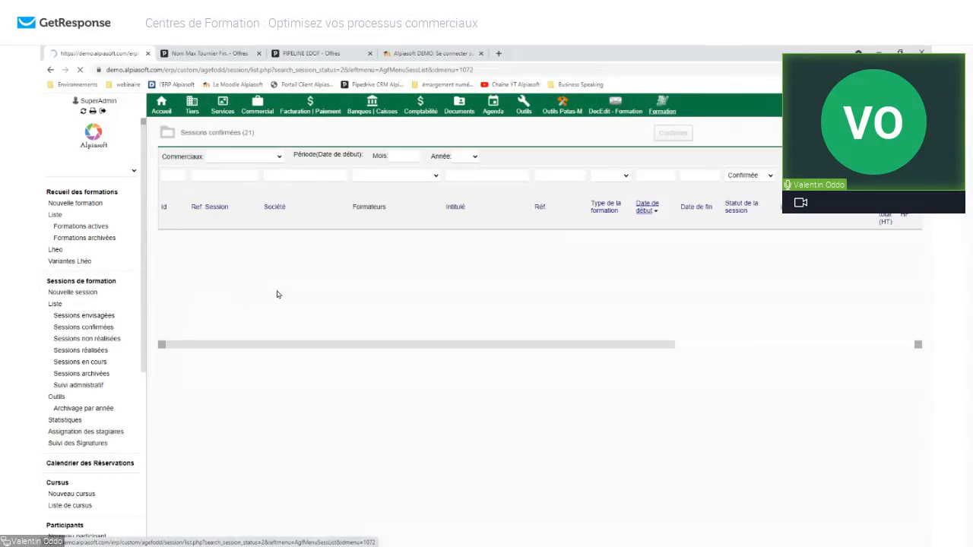
{"action": "left_click", "coordinate": [655, 216]}
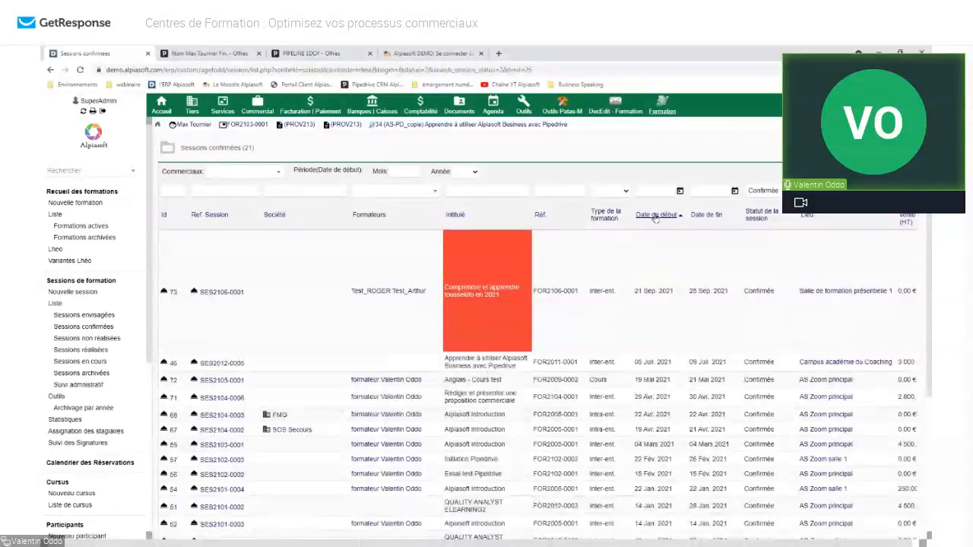
{"action": "scroll", "coordinate": [460, 395], "scroll_direction": "down", "scroll_amount": 1}
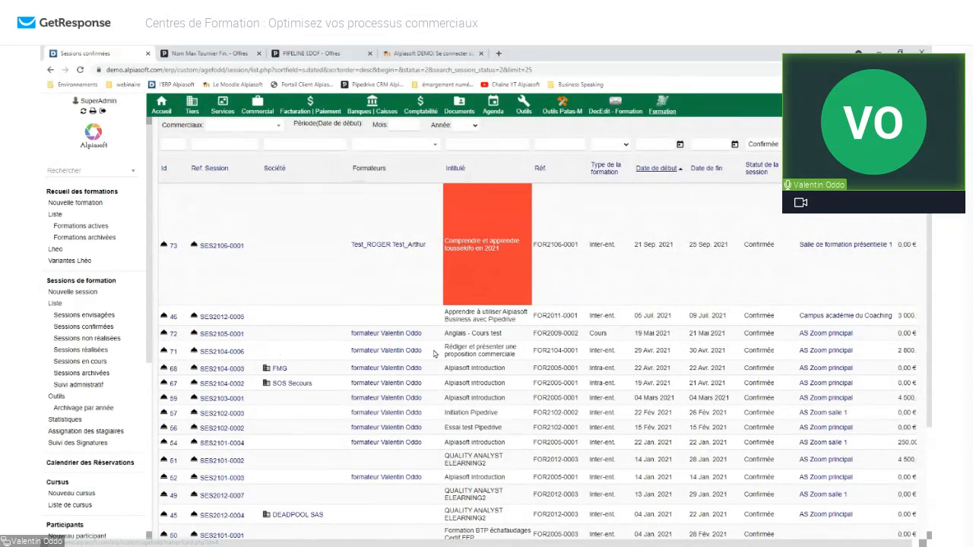
{"action": "left_click_drag", "start_coordinate": [445, 347], "coordinate": [513, 366]}
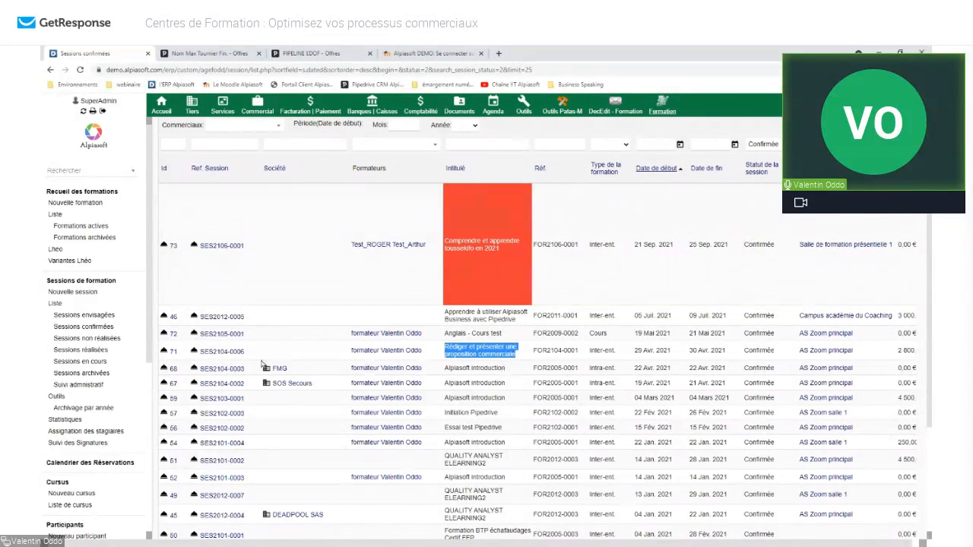
{"action": "left_click", "coordinate": [228, 352]}
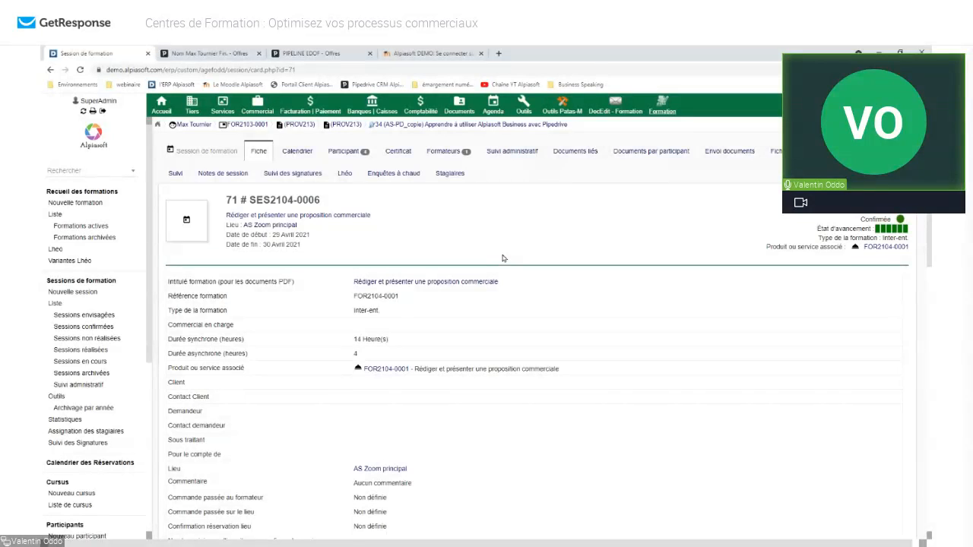
Read through the session's record, from its duration and location to its calendar, costs, trainers and participants.
{"action": "scroll", "coordinate": [502, 259], "scroll_direction": "down", "scroll_amount": 2}
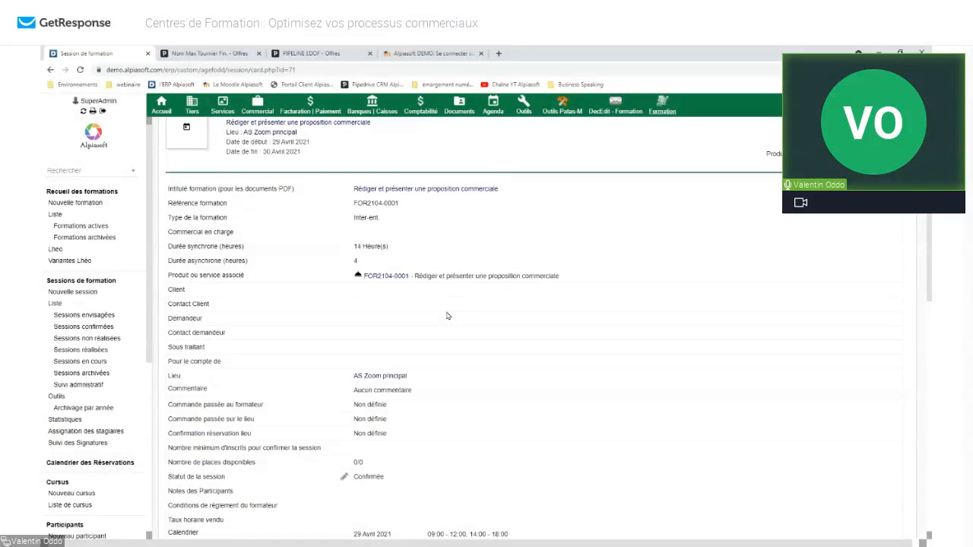
{"action": "scroll", "coordinate": [444, 315], "scroll_direction": "down", "scroll_amount": 5}
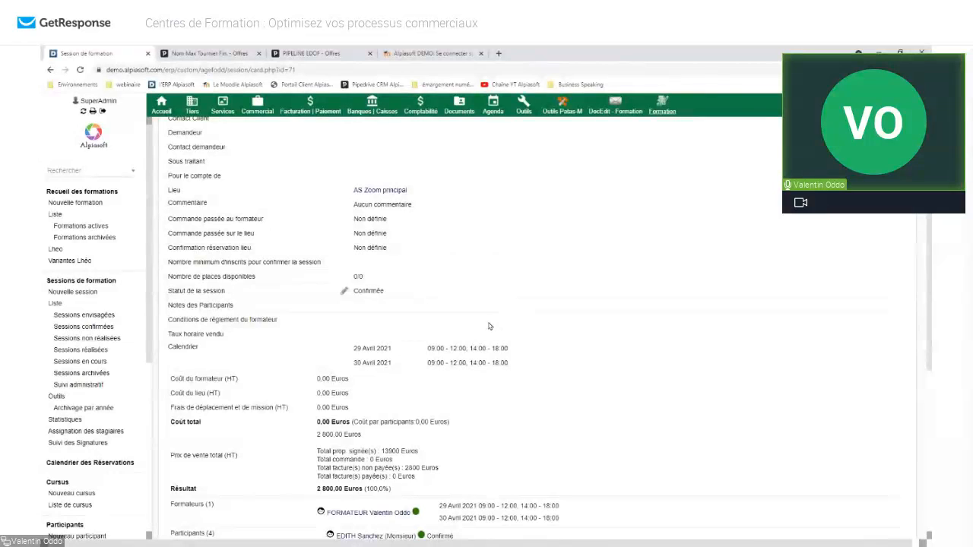
{"action": "scroll", "coordinate": [482, 320], "scroll_direction": "up", "scroll_amount": 1}
{"action": "scroll", "coordinate": [482, 320], "scroll_direction": "up", "scroll_amount": 6}
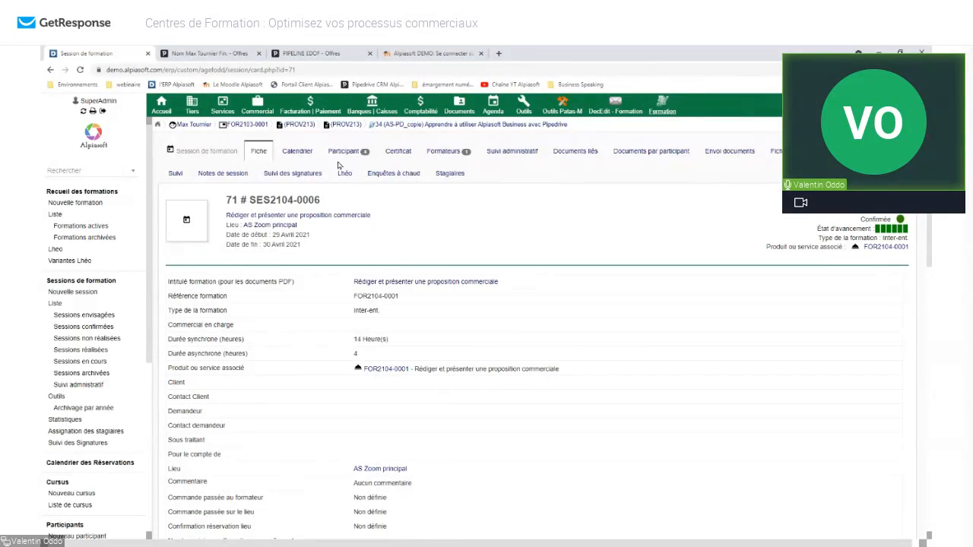
Open the session's calendar and examine its scheduled time slots and the options for creating new ones.
{"action": "left_click", "coordinate": [299, 154]}
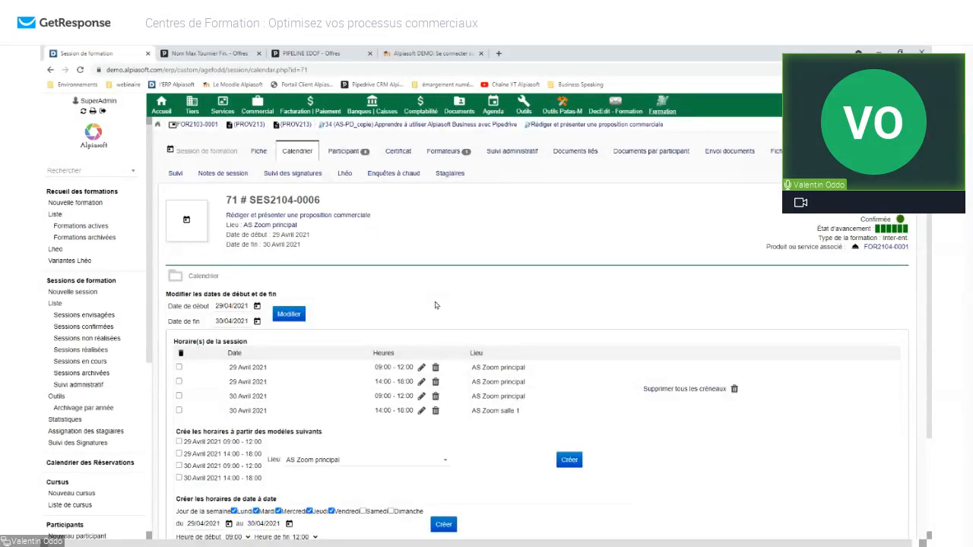
{"action": "scroll", "coordinate": [435, 303], "scroll_direction": "down", "scroll_amount": 1}
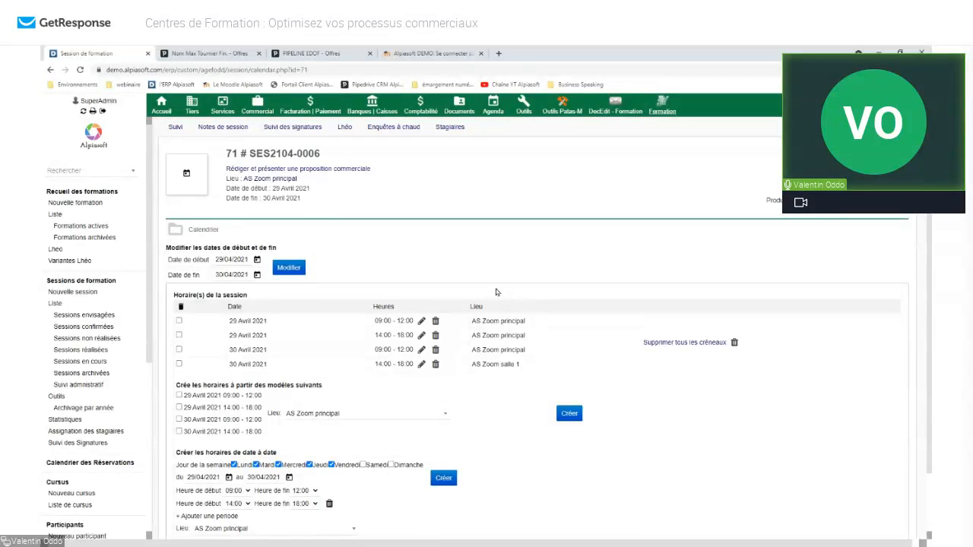
{"action": "scroll", "coordinate": [532, 380], "scroll_direction": "down", "scroll_amount": 1}
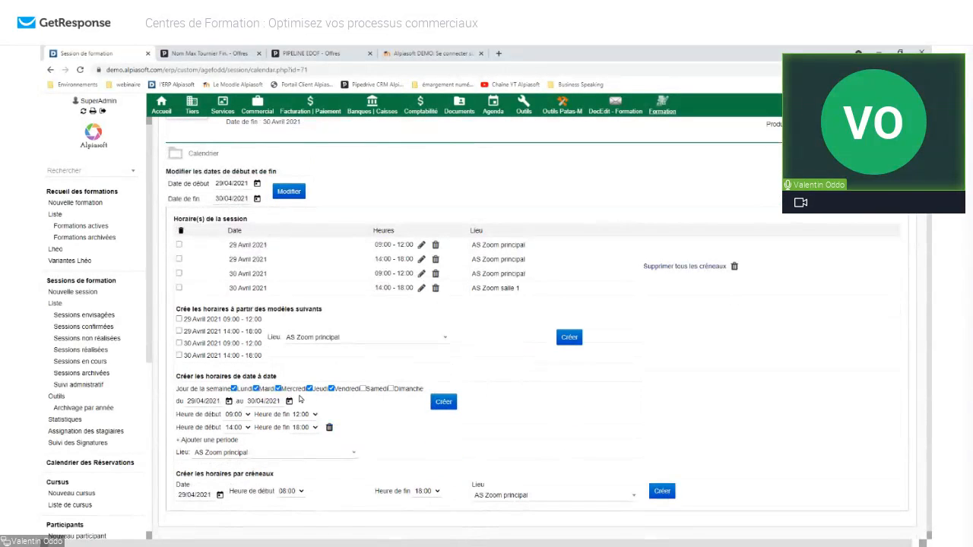
{"action": "scroll", "coordinate": [341, 269], "scroll_direction": "up", "scroll_amount": 2}
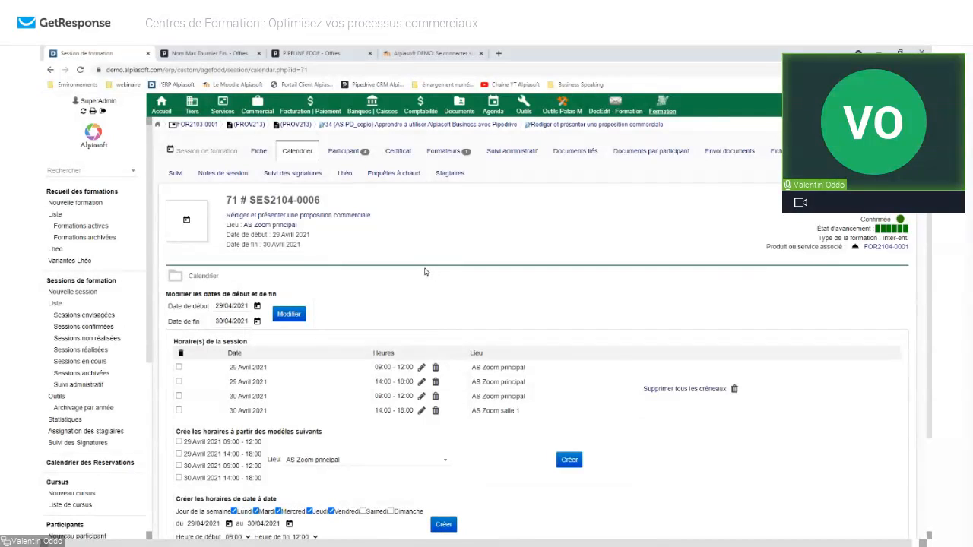
Open the session's trainers and check the assigned trainer's scheduled dates and attached files.
{"action": "left_click", "coordinate": [461, 158]}
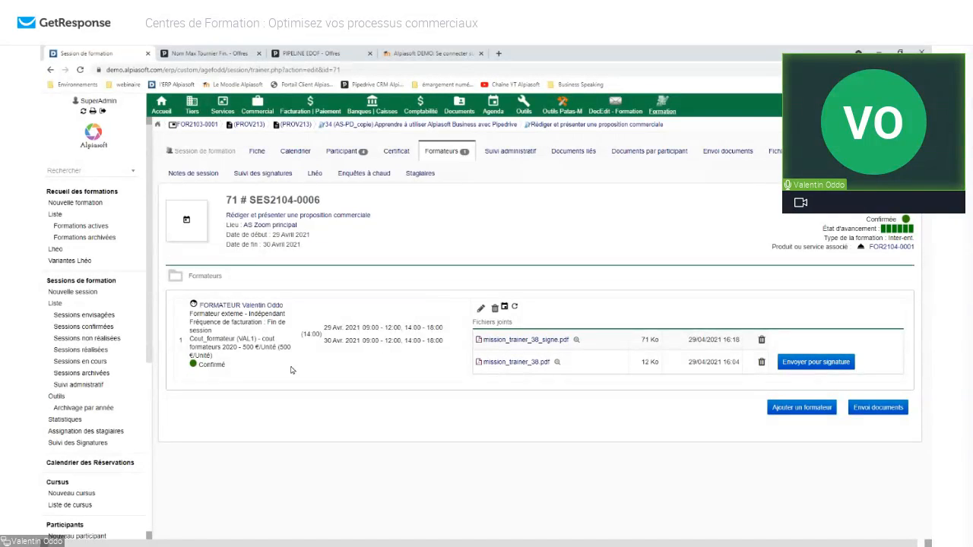
{"action": "left_click_drag", "start_coordinate": [325, 326], "coordinate": [354, 340]}
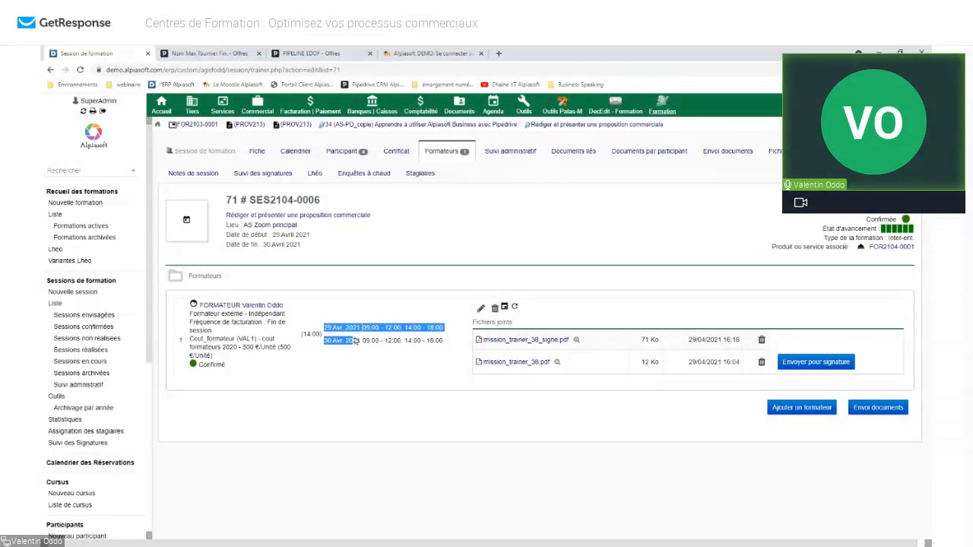
{"action": "left_click", "coordinate": [390, 353]}
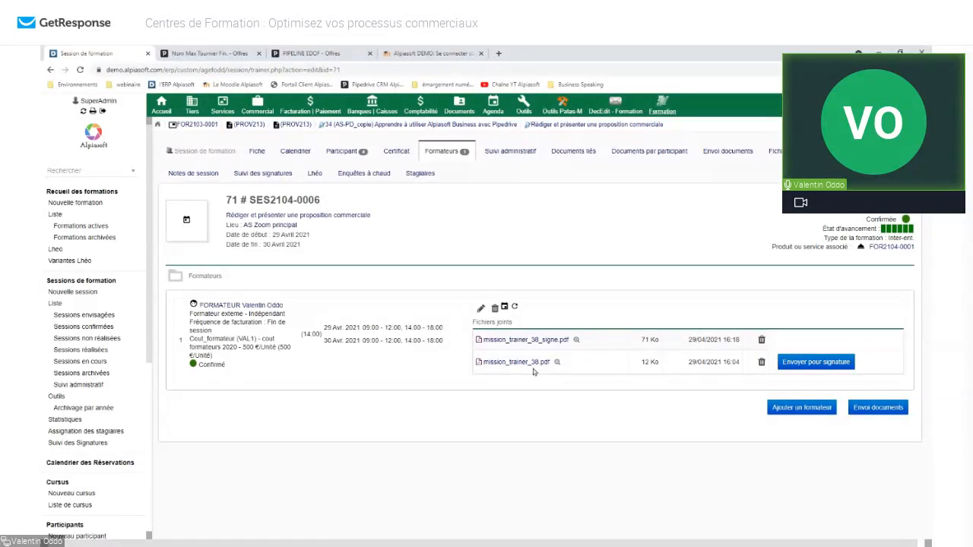
Preview the unsigned mission order mission_trainer_38.pdf, read it down to the signature area, and close the preview.
{"action": "left_click", "coordinate": [557, 364]}
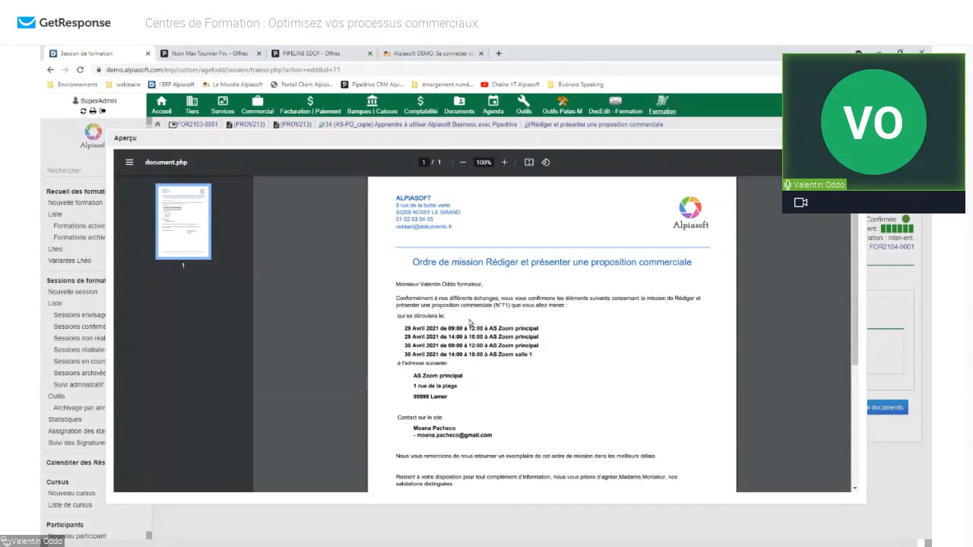
{"action": "scroll", "coordinate": [524, 307], "scroll_direction": "down", "scroll_amount": 3}
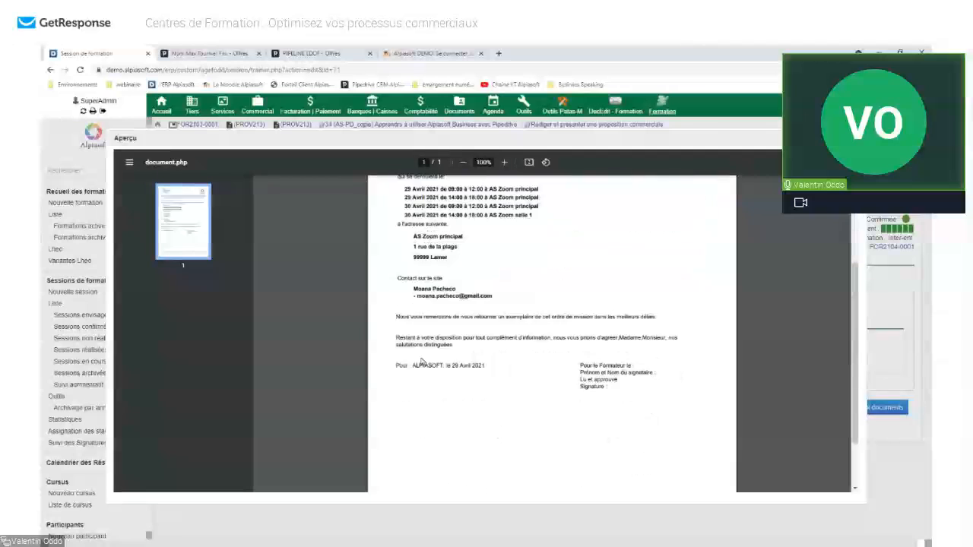
{"action": "scroll", "coordinate": [547, 306], "scroll_direction": "down", "scroll_amount": 2}
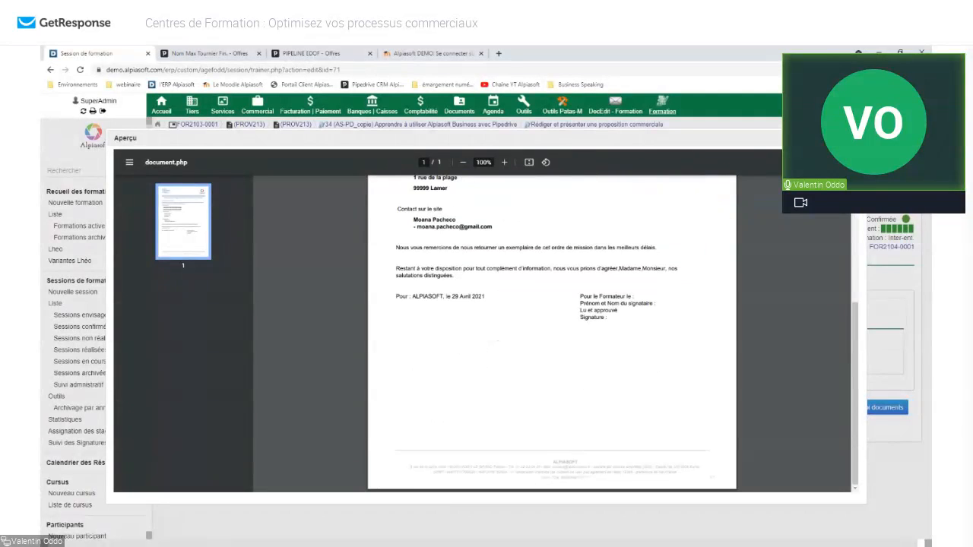
{"action": "left_click", "coordinate": [856, 138]}
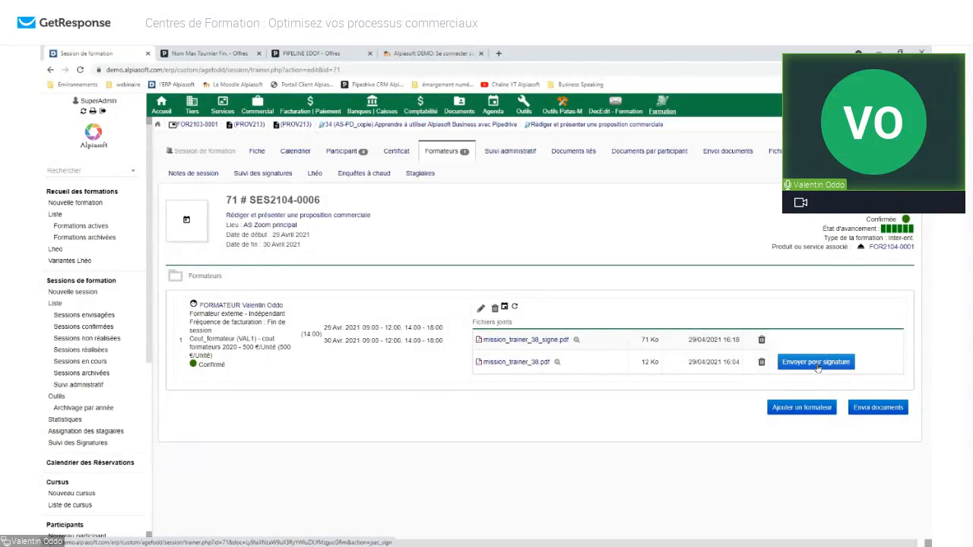
Preview the signed mission order mission_trainer_38_signe.pdf, check its signature area, and close the preview.
{"action": "left_click", "coordinate": [577, 341]}
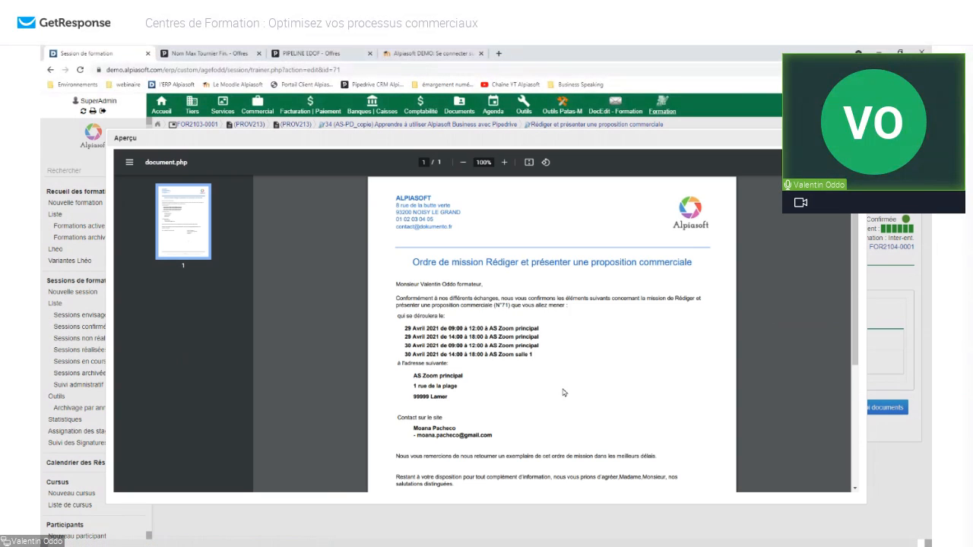
{"action": "scroll", "coordinate": [573, 370], "scroll_direction": "down", "scroll_amount": 3}
{"action": "scroll", "coordinate": [656, 325], "scroll_direction": "down", "scroll_amount": 2}
{"action": "scroll", "coordinate": [665, 304], "scroll_direction": "down", "scroll_amount": 1}
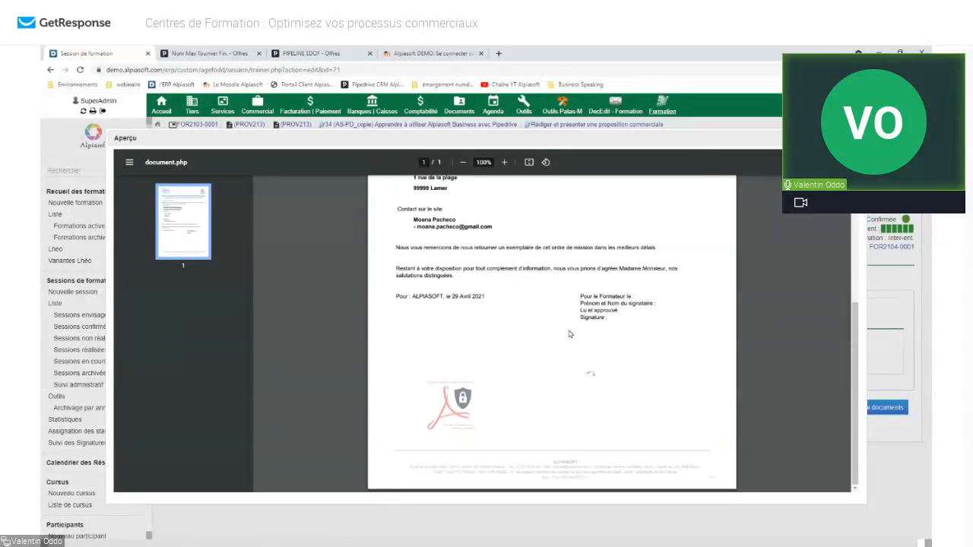
{"action": "key", "text": "Escape"}
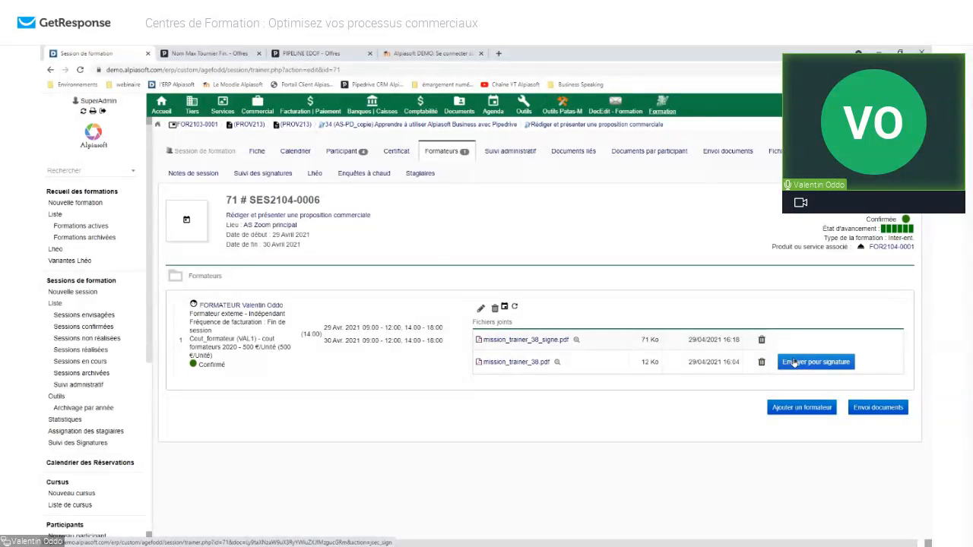
Check the session's calendar again, and display the Calendrier des Réservations for the trainer assigned to the session.
{"action": "left_click", "coordinate": [295, 151]}
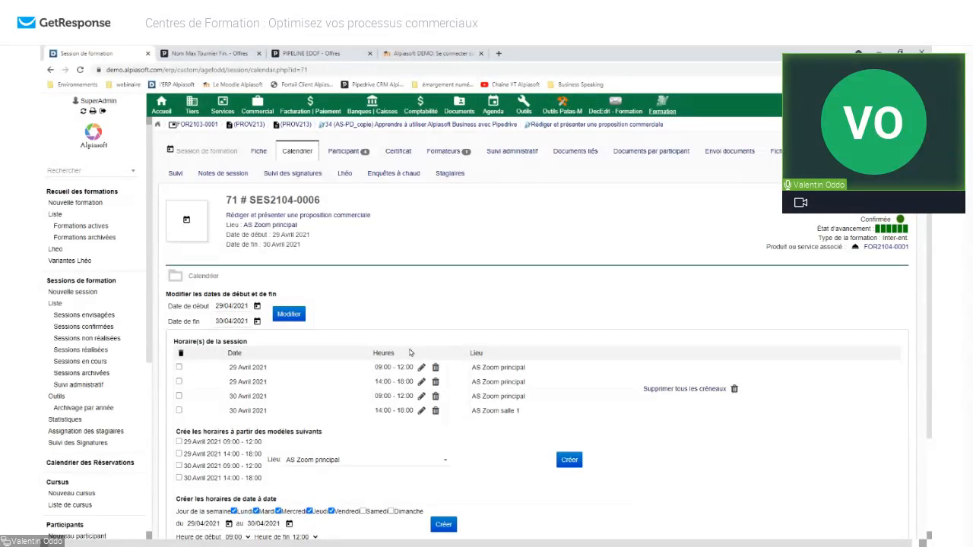
{"action": "left_click", "coordinate": [90, 462]}
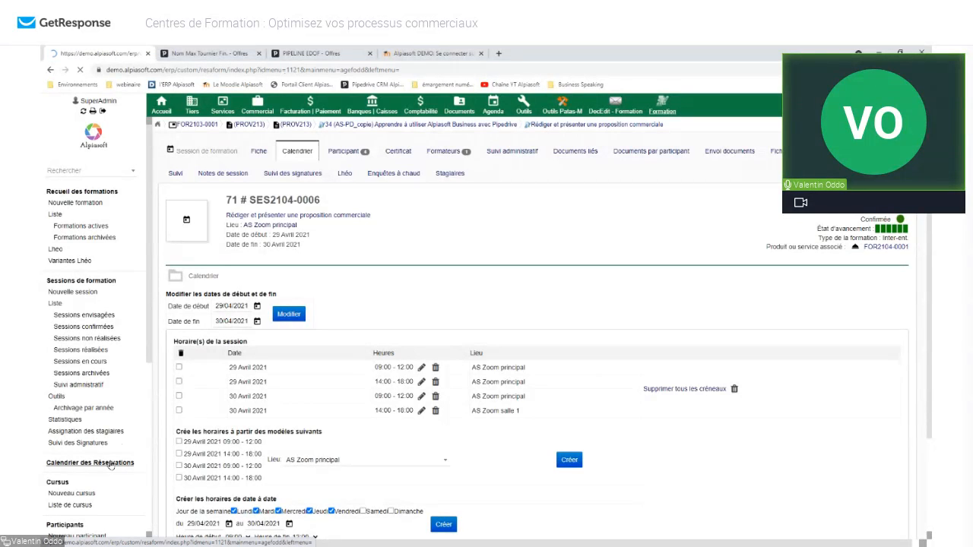
{"action": "left_click", "coordinate": [382, 174]}
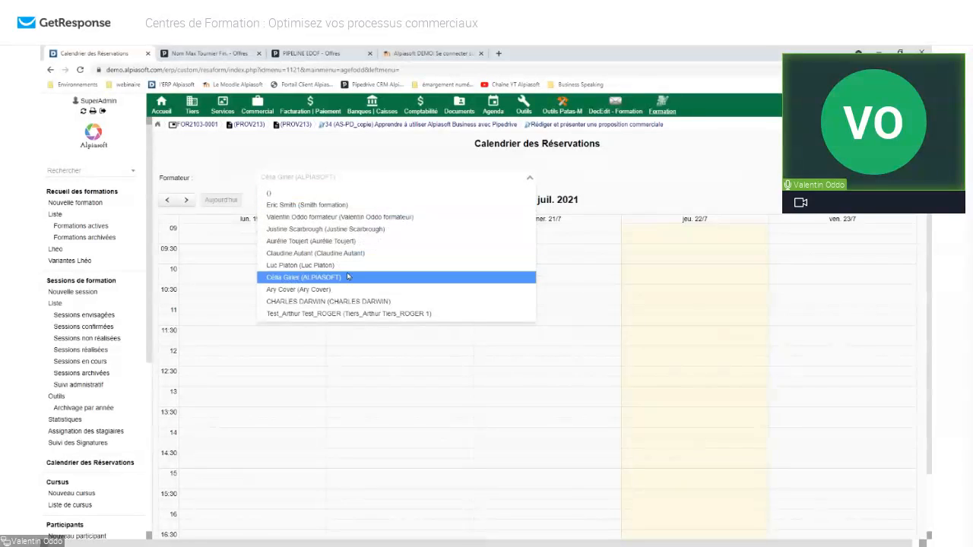
{"action": "left_click", "coordinate": [345, 218]}
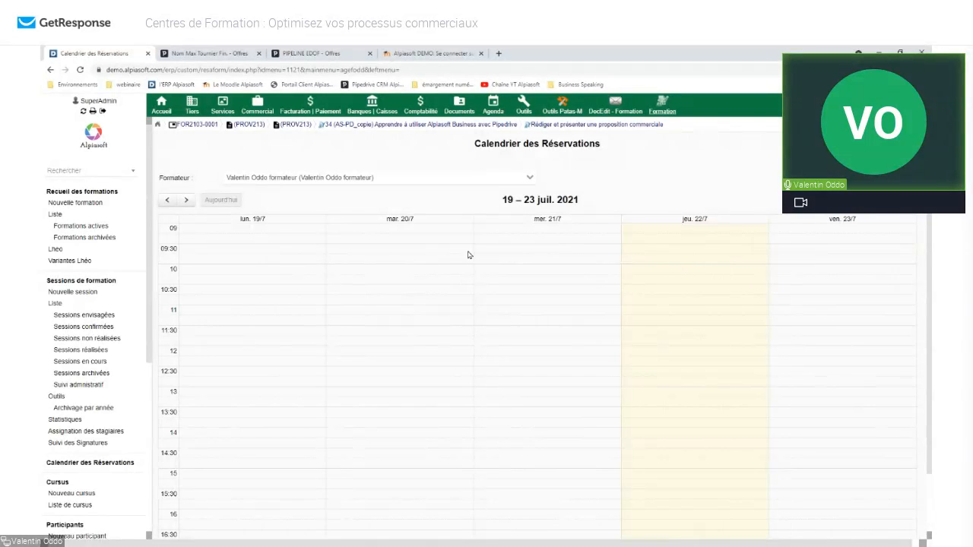
Reopen session SES2104-0006 from the confirmed sessions sorted by latest start date, and review its participants and their OPCO details.
{"action": "left_click", "coordinate": [101, 328]}
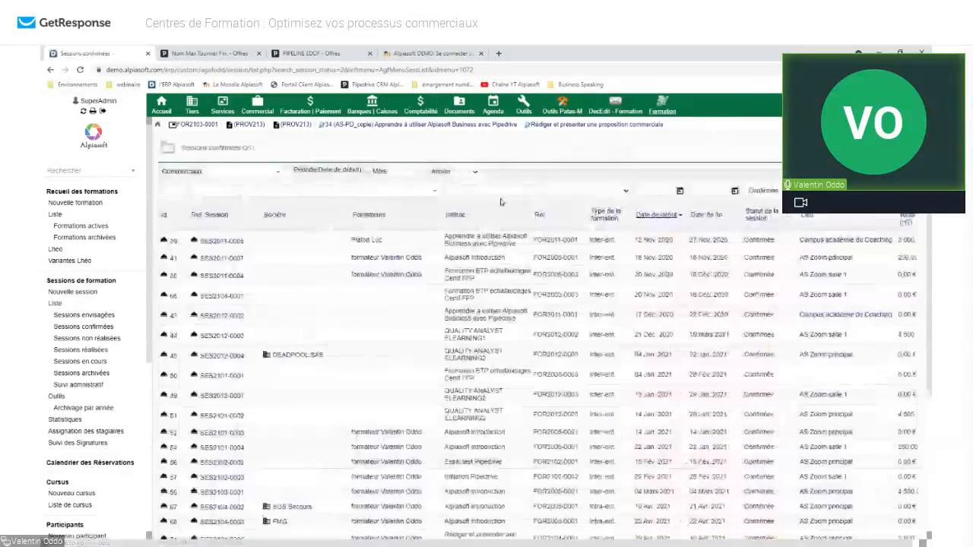
{"action": "left_click", "coordinate": [672, 214]}
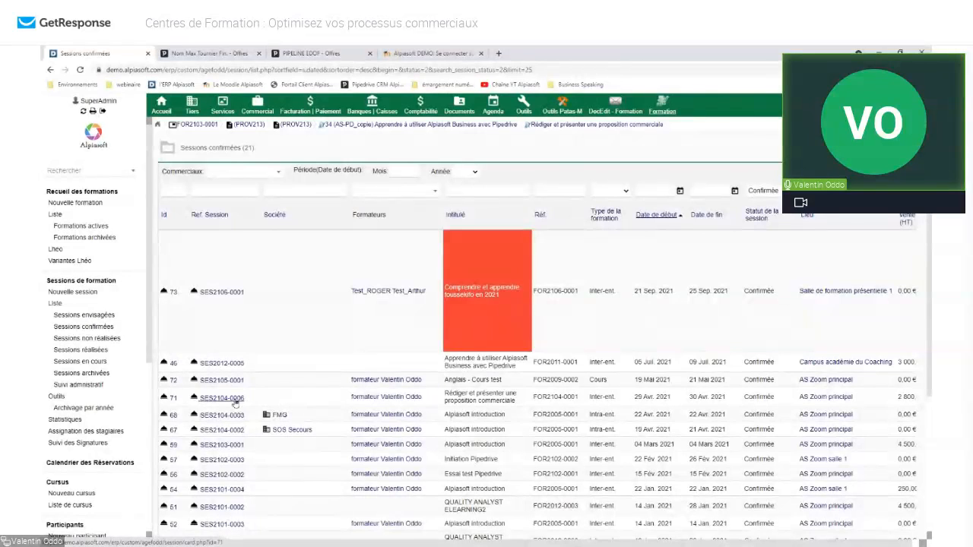
{"action": "left_click", "coordinate": [175, 398]}
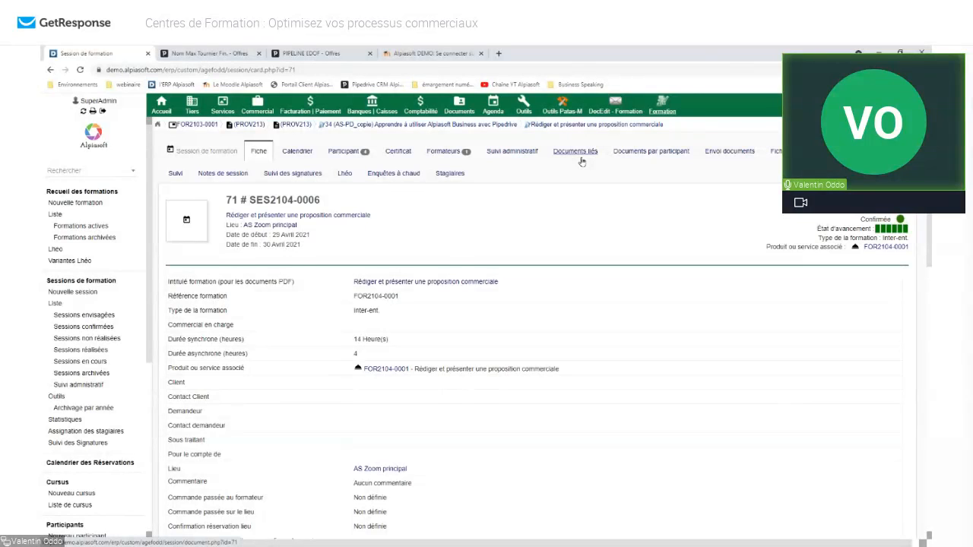
{"action": "left_click", "coordinate": [346, 155]}
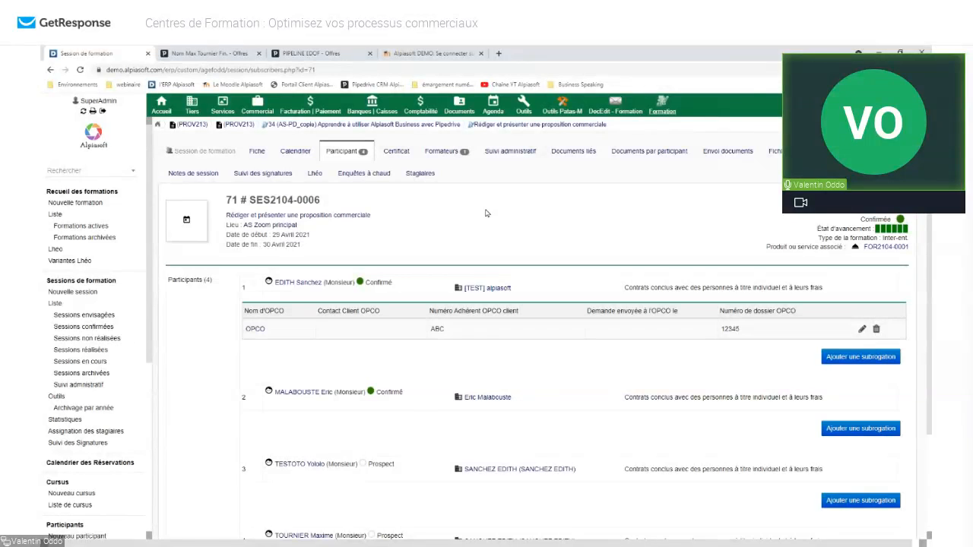
{"action": "scroll", "coordinate": [493, 268], "scroll_direction": "down", "scroll_amount": 2}
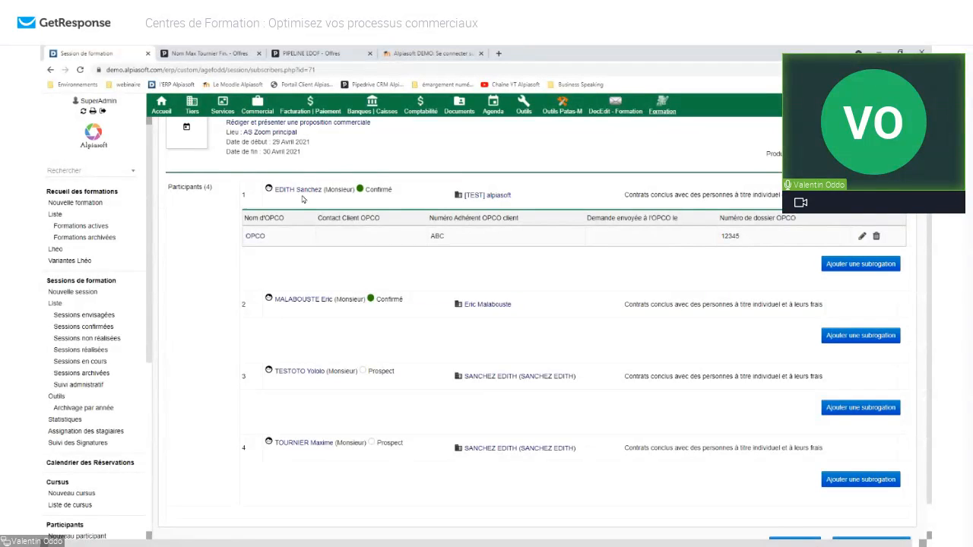
{"action": "scroll", "coordinate": [456, 205], "scroll_direction": "up", "scroll_amount": 1}
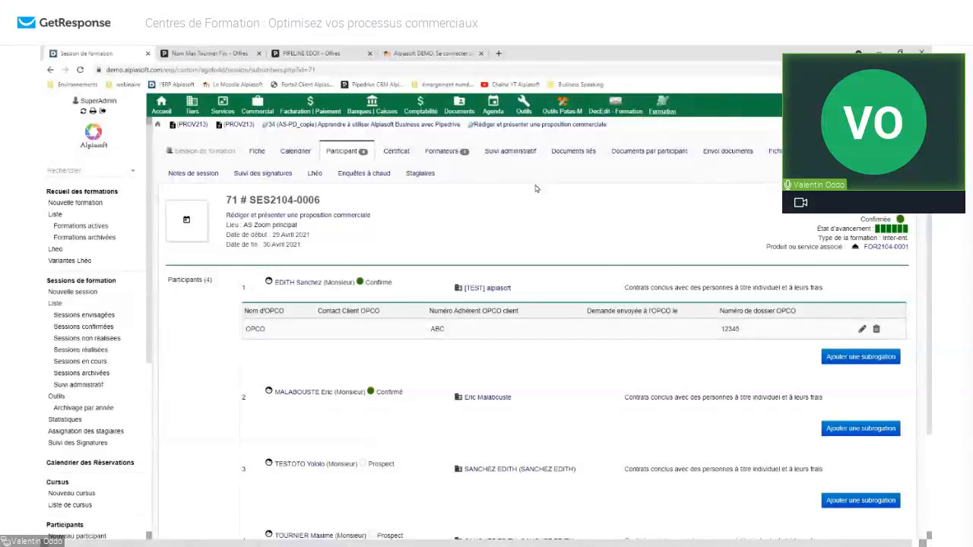
Open the session's linked documents and examine the common documents for before, during and after the training.
{"action": "left_click", "coordinate": [573, 152]}
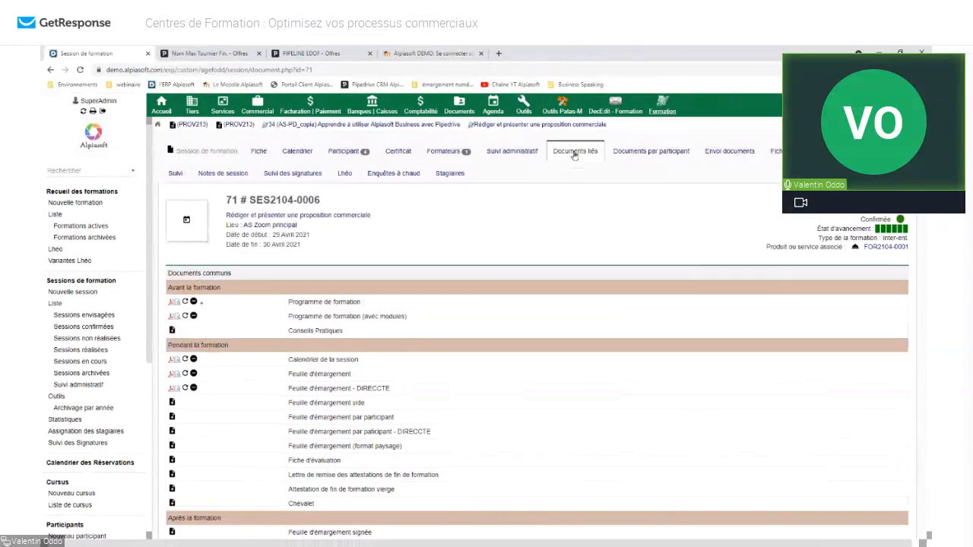
{"action": "scroll", "coordinate": [493, 272], "scroll_direction": "down", "scroll_amount": 1}
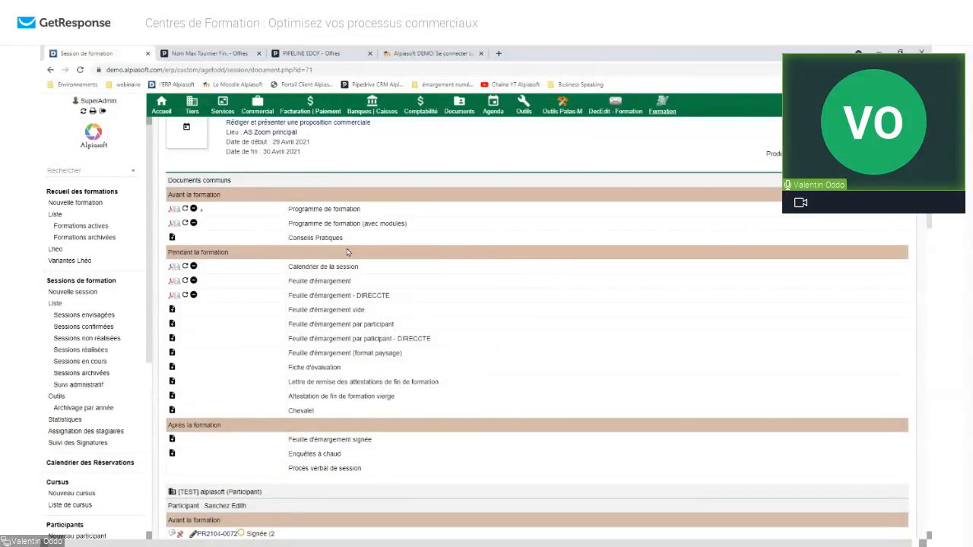
{"action": "scroll", "coordinate": [342, 237], "scroll_direction": "down", "scroll_amount": 1}
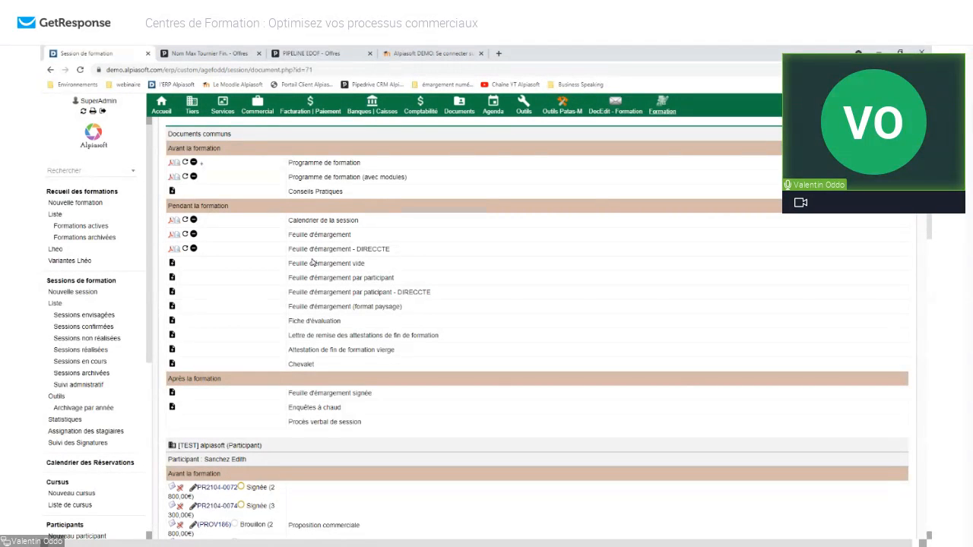
Preview the session's Feuille d'émargement - DIRECCTE, check its training details and signature table, and close the preview.
{"action": "left_click", "coordinate": [178, 252]}
{"action": "scroll", "coordinate": [525, 334], "scroll_direction": "down", "scroll_amount": 1}
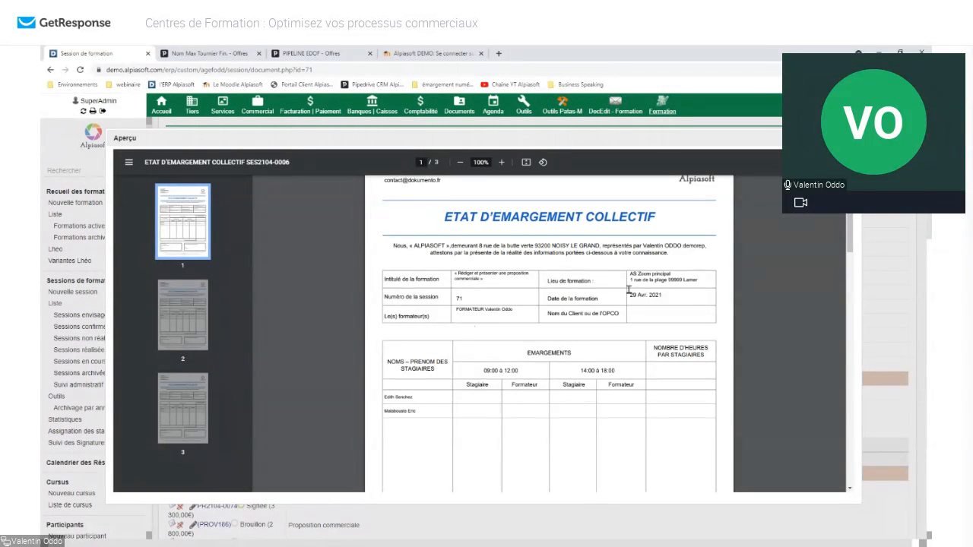
{"action": "scroll", "coordinate": [712, 307], "scroll_direction": "down", "scroll_amount": 1}
{"action": "key", "text": "Escape"}
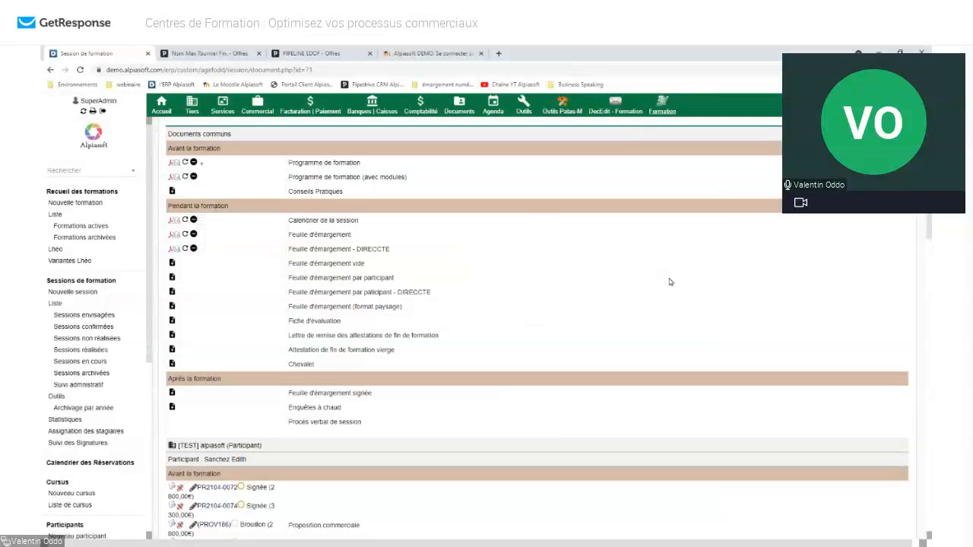
Preview the first Convention de formation of the [TEST] alpiasoft participant and read Article 1, including its programme, trainer, venue and dates.
{"action": "scroll", "coordinate": [479, 319], "scroll_direction": "down", "scroll_amount": 2}
{"action": "scroll", "coordinate": [486, 336], "scroll_direction": "down", "scroll_amount": 1}
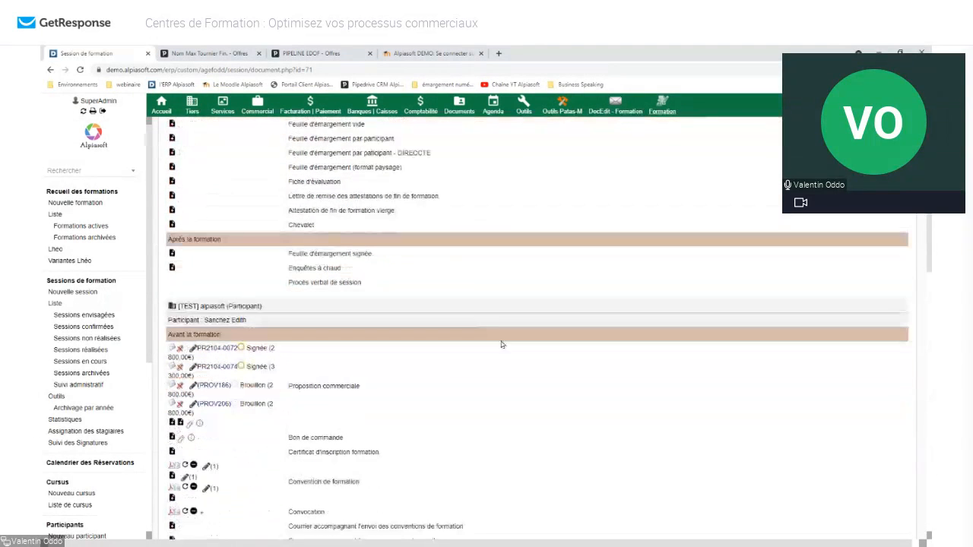
{"action": "scroll", "coordinate": [387, 369], "scroll_direction": "down", "scroll_amount": 1}
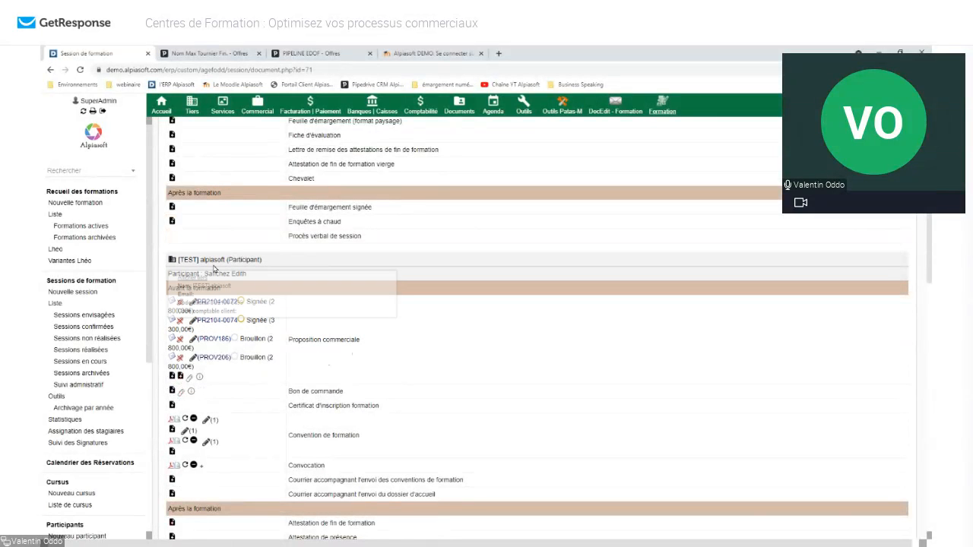
{"action": "scroll", "coordinate": [318, 279], "scroll_direction": "down", "scroll_amount": 1}
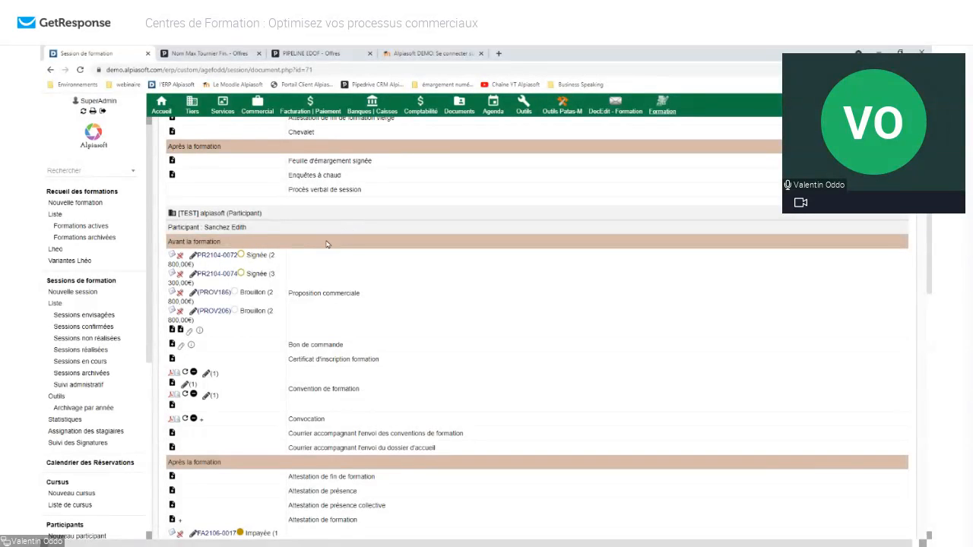
{"action": "scroll", "coordinate": [383, 310], "scroll_direction": "down", "scroll_amount": 1}
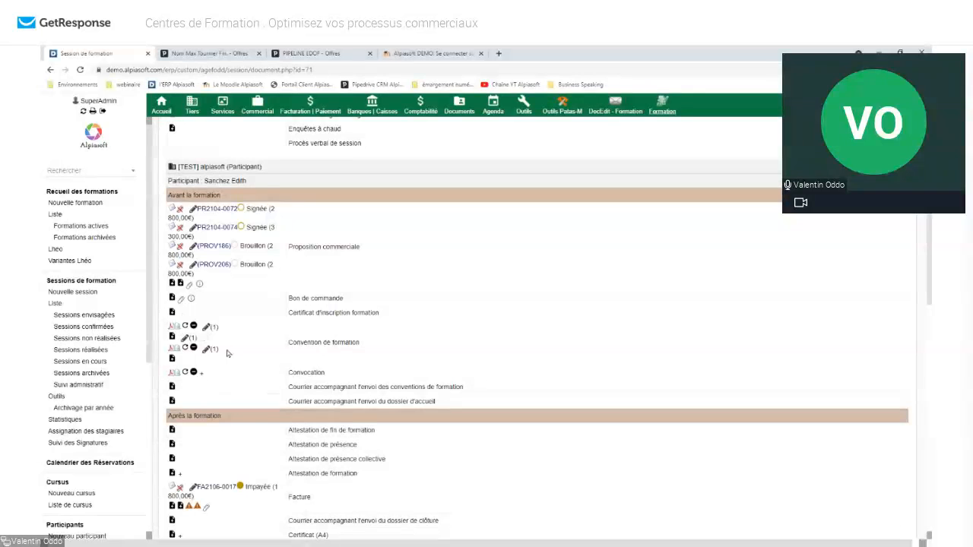
{"action": "left_click", "coordinate": [176, 328]}
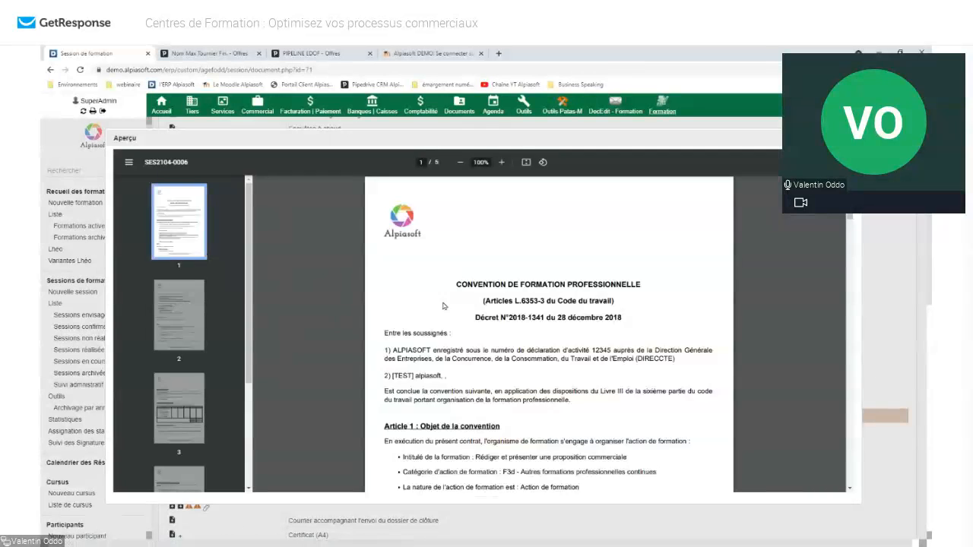
{"action": "scroll", "coordinate": [519, 287], "scroll_direction": "down", "scroll_amount": 3}
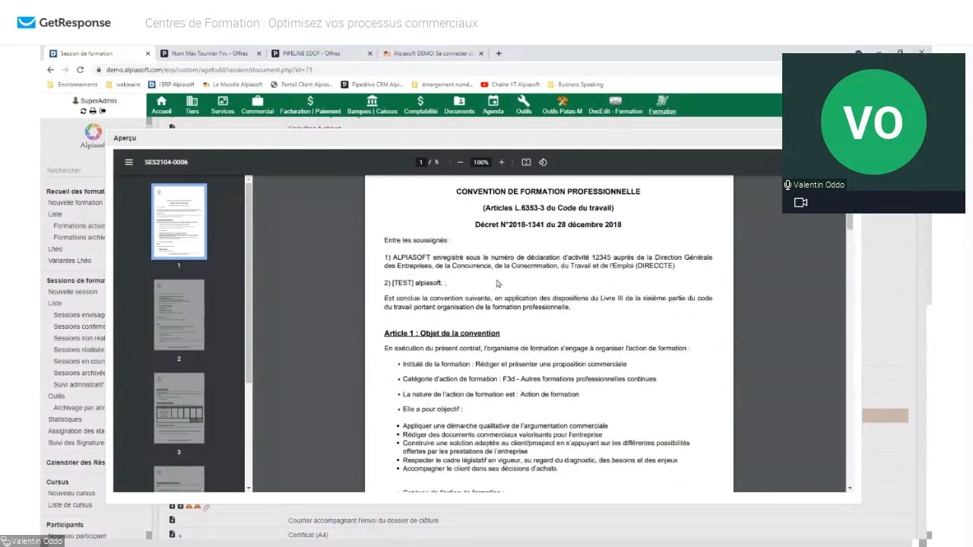
{"action": "scroll", "coordinate": [498, 283], "scroll_direction": "down", "scroll_amount": 3}
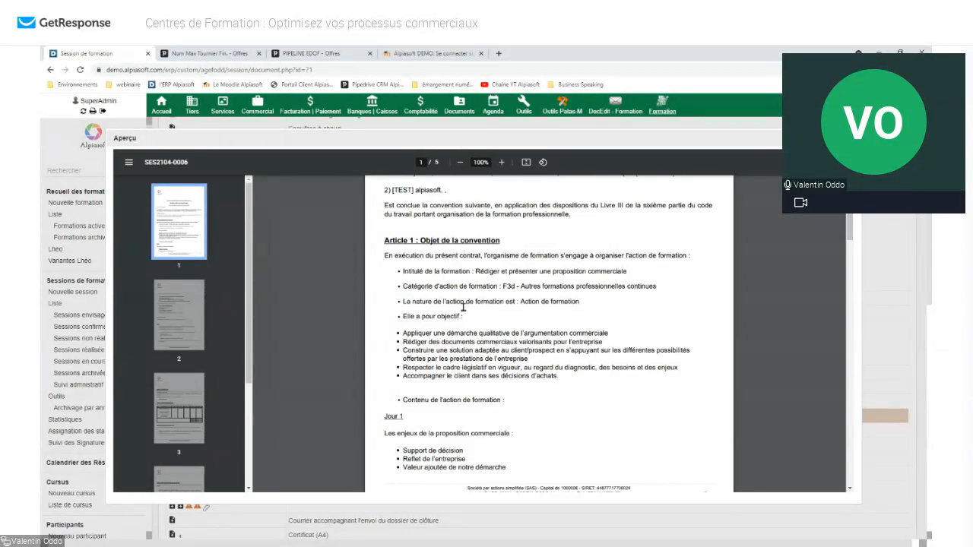
{"action": "scroll", "coordinate": [463, 306], "scroll_direction": "down", "scroll_amount": 10}
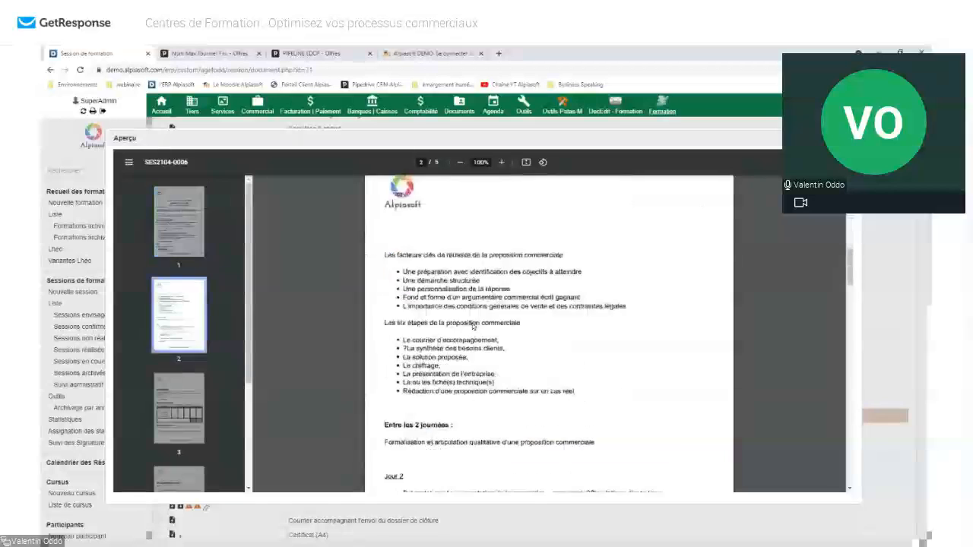
{"action": "scroll", "coordinate": [472, 323], "scroll_direction": "down", "scroll_amount": 4}
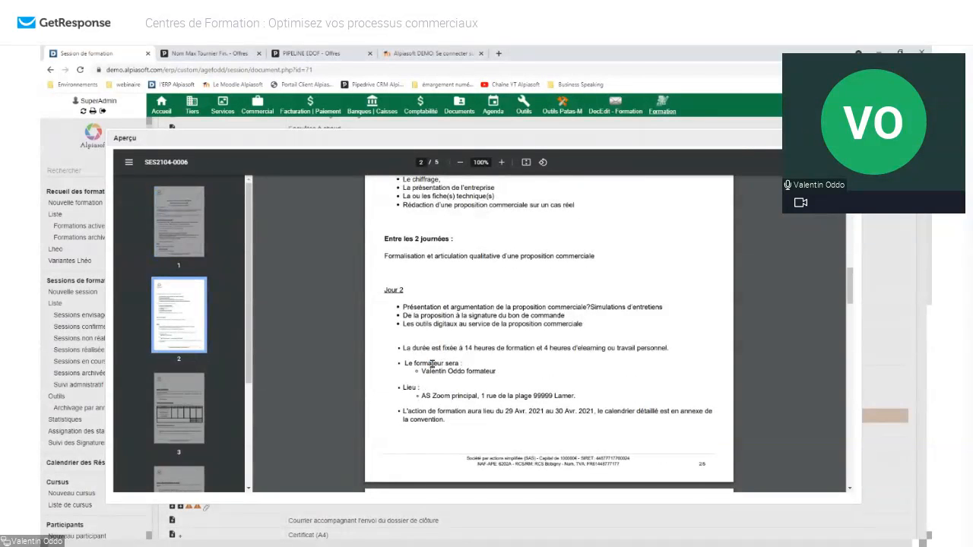
{"action": "left_click_drag", "start_coordinate": [430, 364], "coordinate": [580, 363]}
{"action": "scroll", "coordinate": [513, 372], "scroll_direction": "down", "scroll_amount": 1}
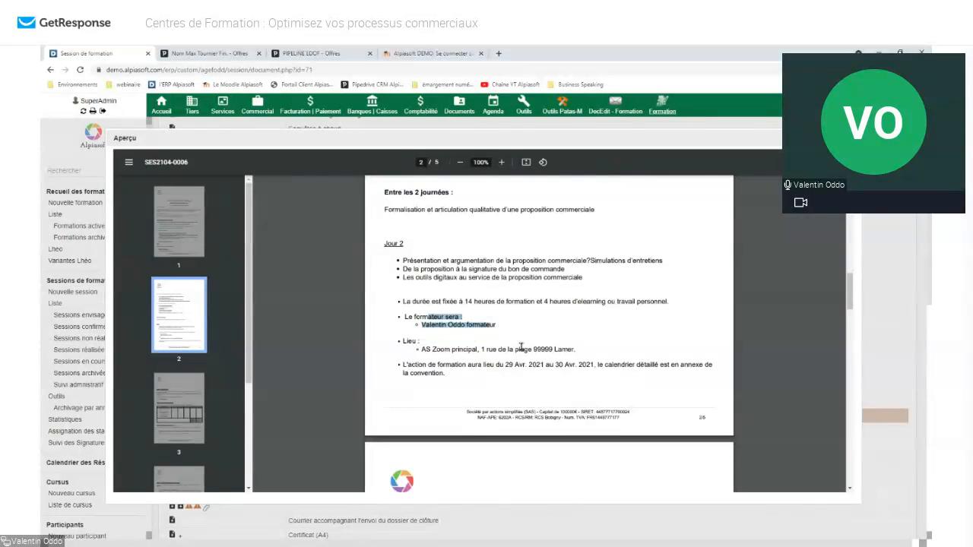
Check the convention's participant, financial terms and remaining articles, and close the preview.
{"action": "scroll", "coordinate": [612, 329], "scroll_direction": "down", "scroll_amount": 10}
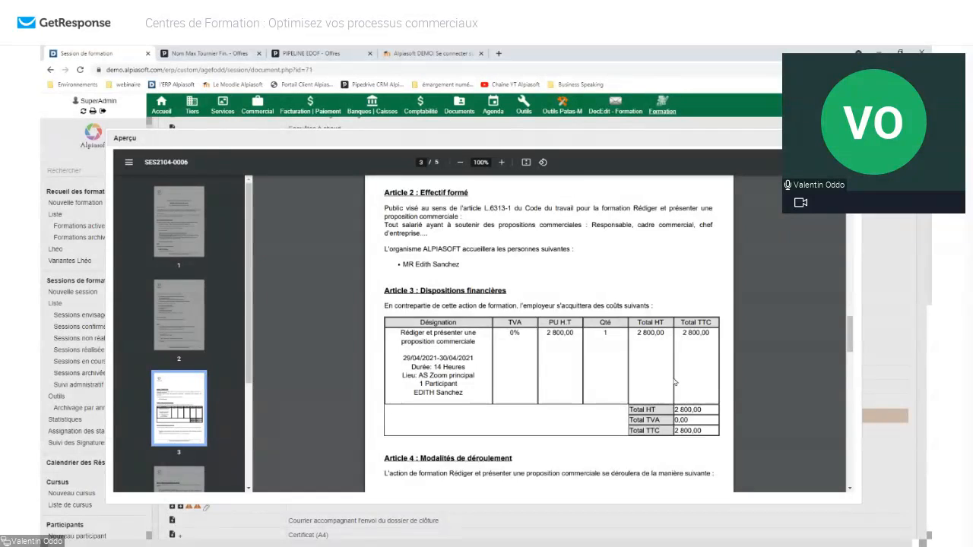
{"action": "scroll", "coordinate": [680, 383], "scroll_direction": "down", "scroll_amount": 1}
{"action": "left_click_drag", "start_coordinate": [404, 312], "coordinate": [422, 329]}
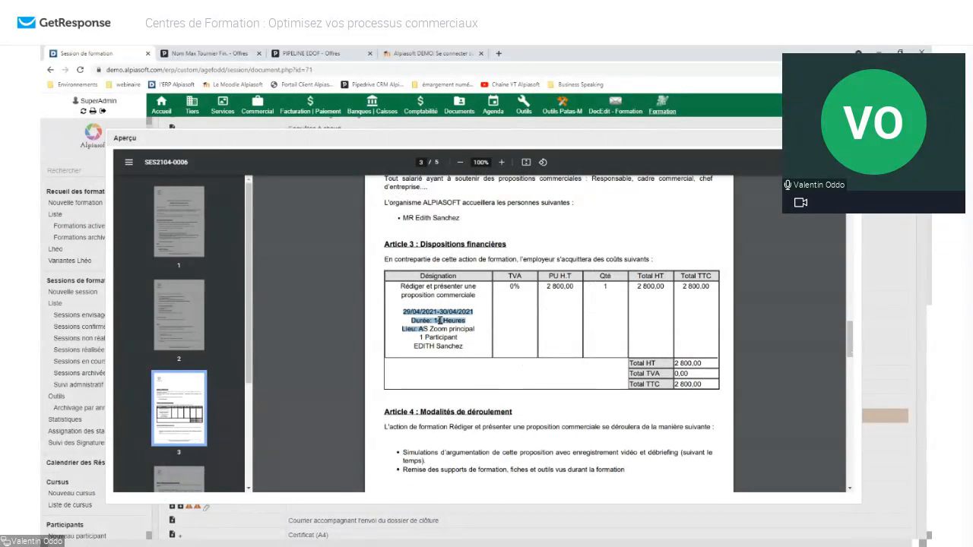
{"action": "scroll", "coordinate": [640, 327], "scroll_direction": "down", "scroll_amount": 10}
{"action": "scroll", "coordinate": [640, 328], "scroll_direction": "down", "scroll_amount": 5}
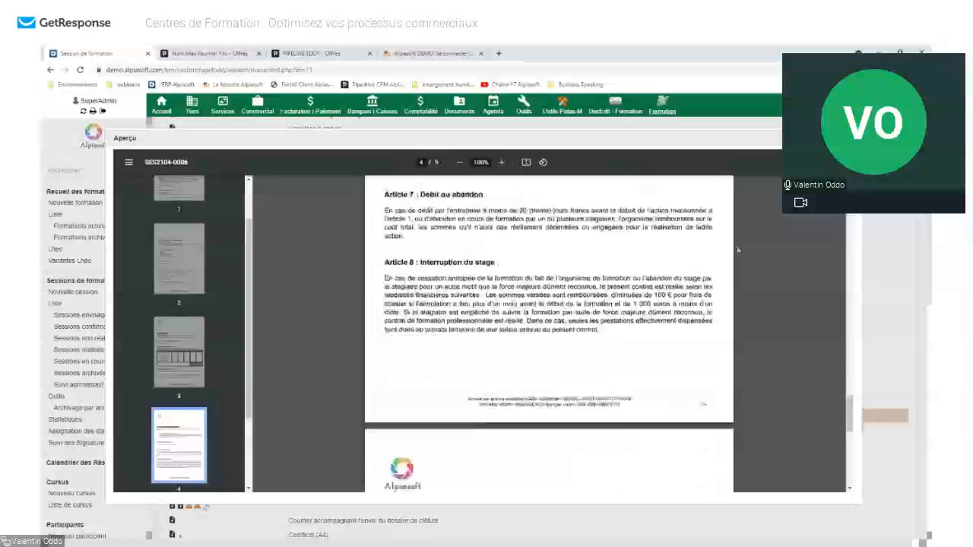
{"action": "key", "text": "Escape"}
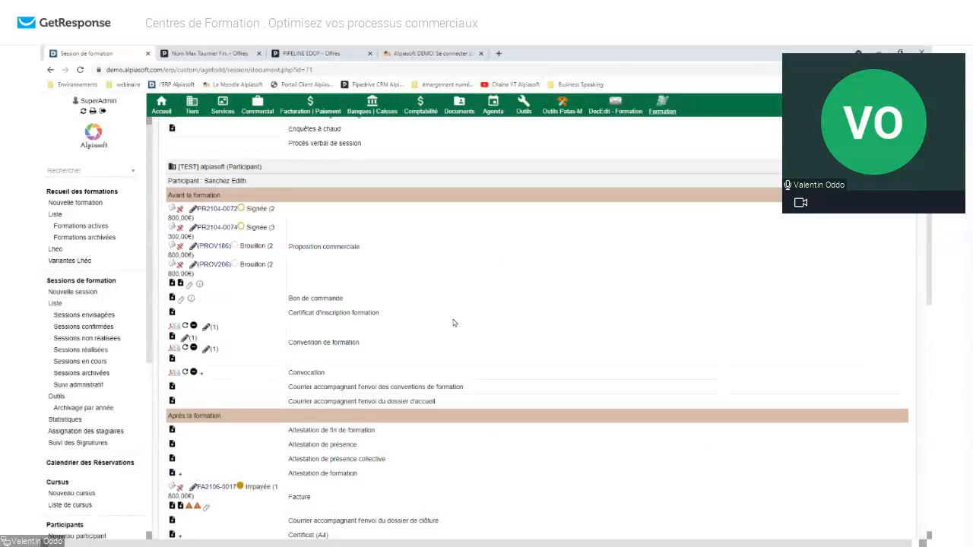
Open the record of the first [TEST] alpiasoft convention and review its articles, signatories and option to send it for signature.
{"action": "left_click", "coordinate": [206, 328]}
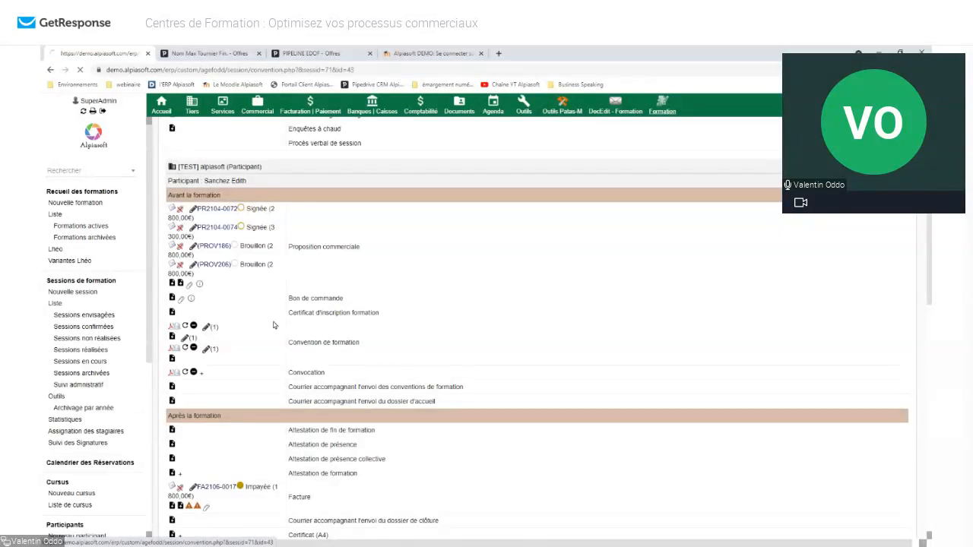
{"action": "scroll", "coordinate": [395, 283], "scroll_direction": "down", "scroll_amount": 5}
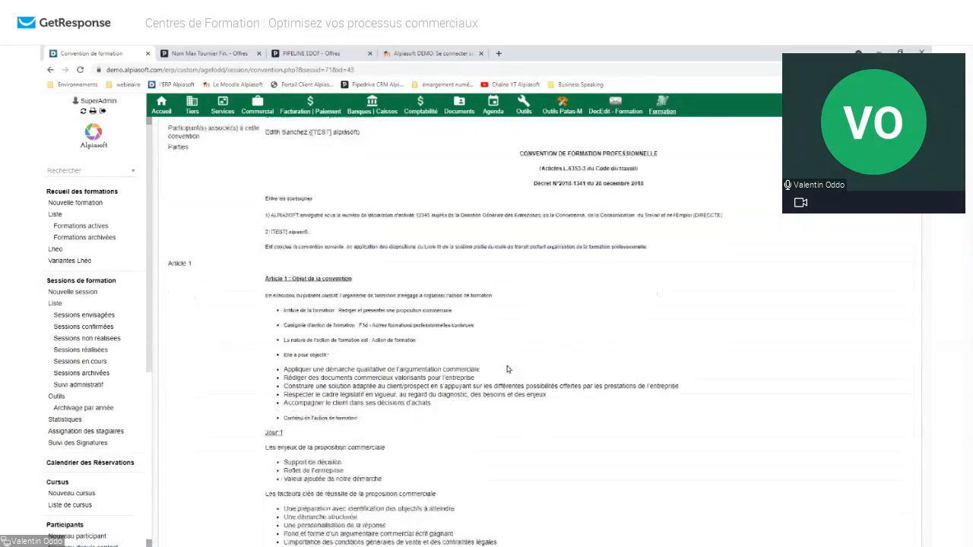
{"action": "scroll", "coordinate": [395, 283], "scroll_direction": "down", "scroll_amount": 20}
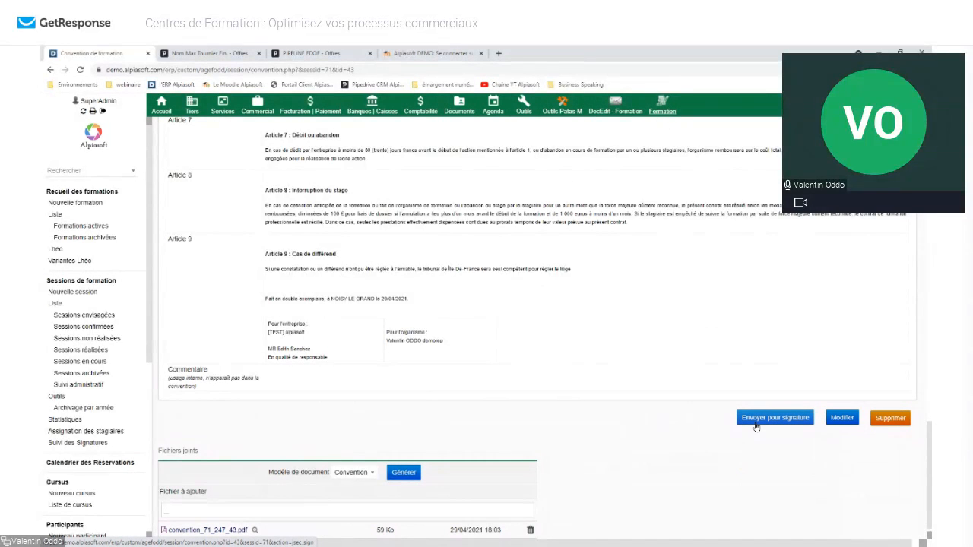
{"action": "left_click", "coordinate": [747, 421]}
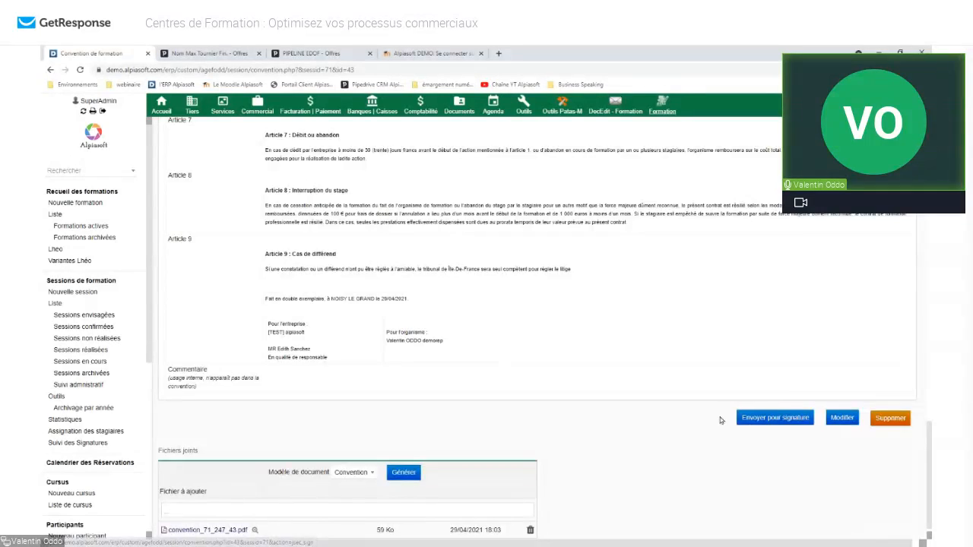
{"action": "scroll", "coordinate": [709, 420], "scroll_direction": "up", "scroll_amount": 15}
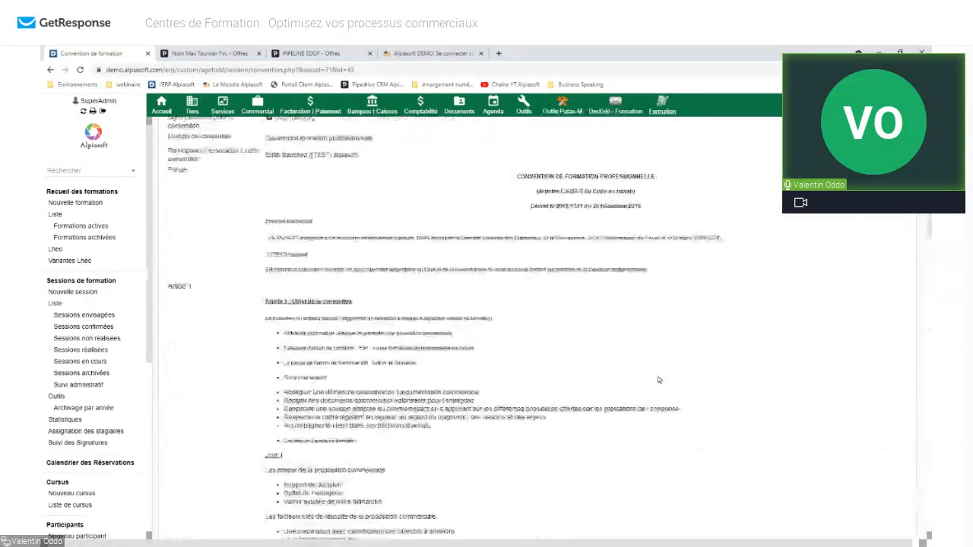
Return to the session's linked documents and examine those for the other participants, the OPCO and the trainer.
{"action": "left_click", "coordinate": [575, 152]}
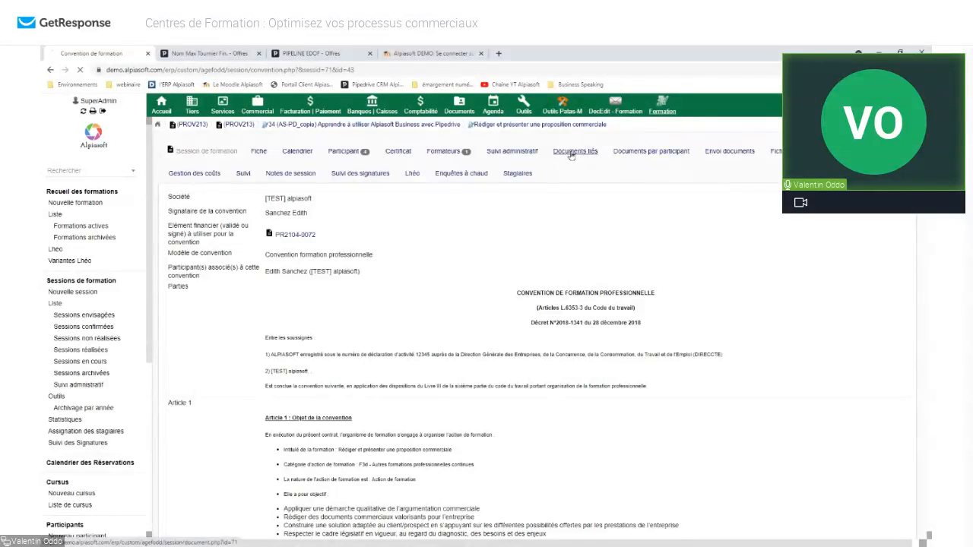
{"action": "scroll", "coordinate": [444, 319], "scroll_direction": "down", "scroll_amount": 20}
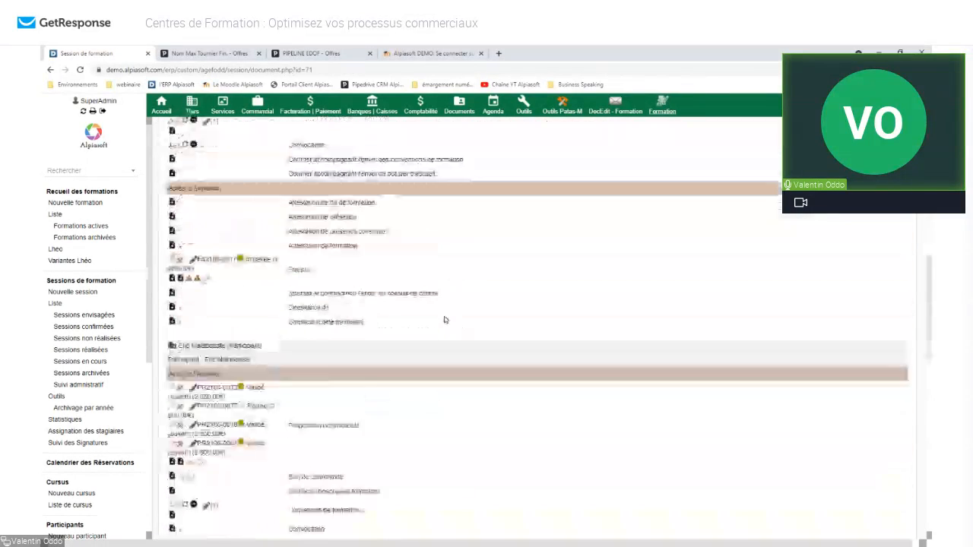
{"action": "scroll", "coordinate": [445, 319], "scroll_direction": "down", "scroll_amount": 3}
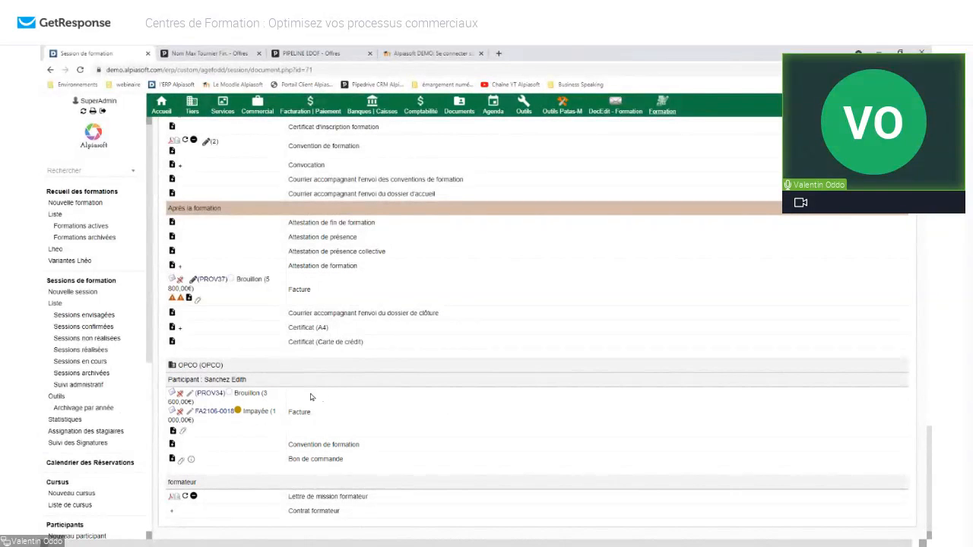
{"action": "left_click_drag", "start_coordinate": [201, 379], "coordinate": [257, 384]}
{"action": "left_click", "coordinate": [289, 380]}
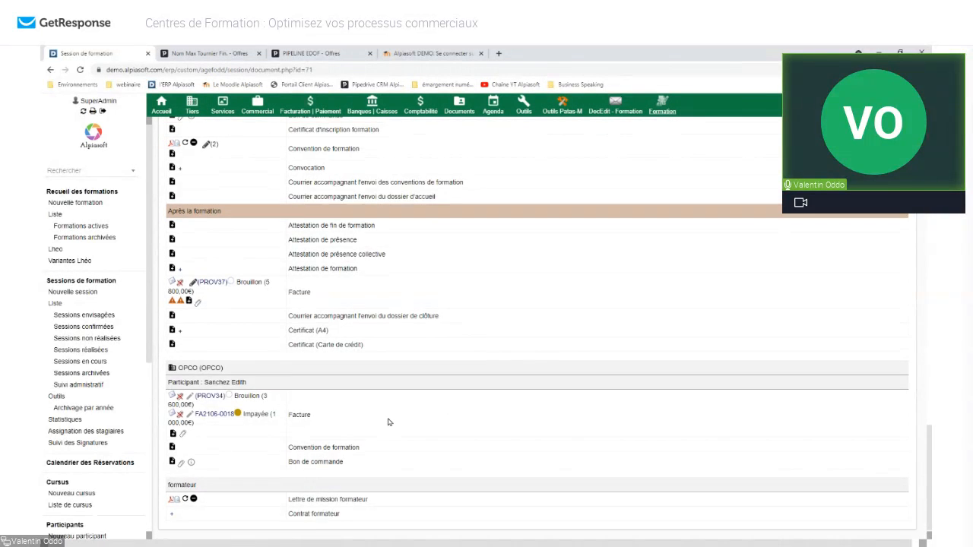
{"action": "scroll", "coordinate": [389, 420], "scroll_direction": "up", "scroll_amount": 3}
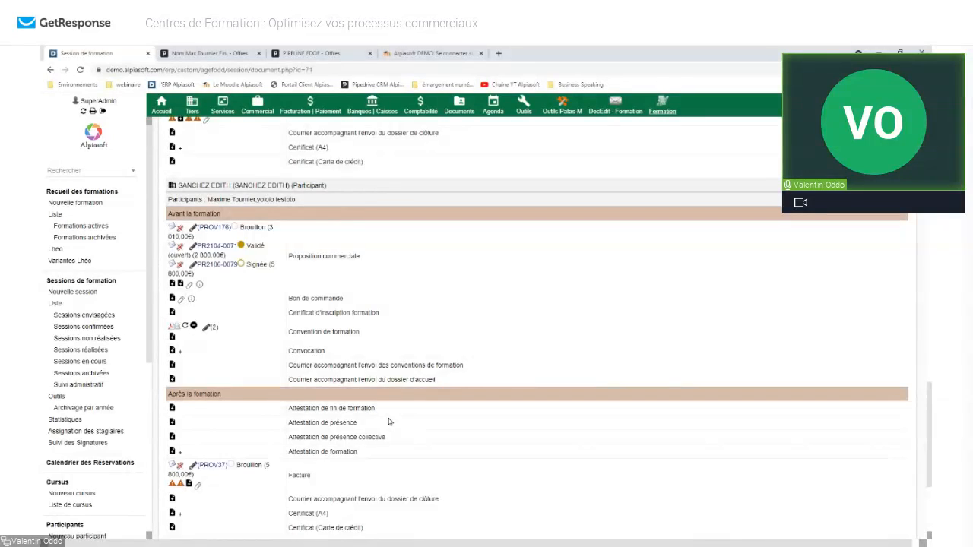
{"action": "scroll", "coordinate": [388, 422], "scroll_direction": "down", "scroll_amount": 10}
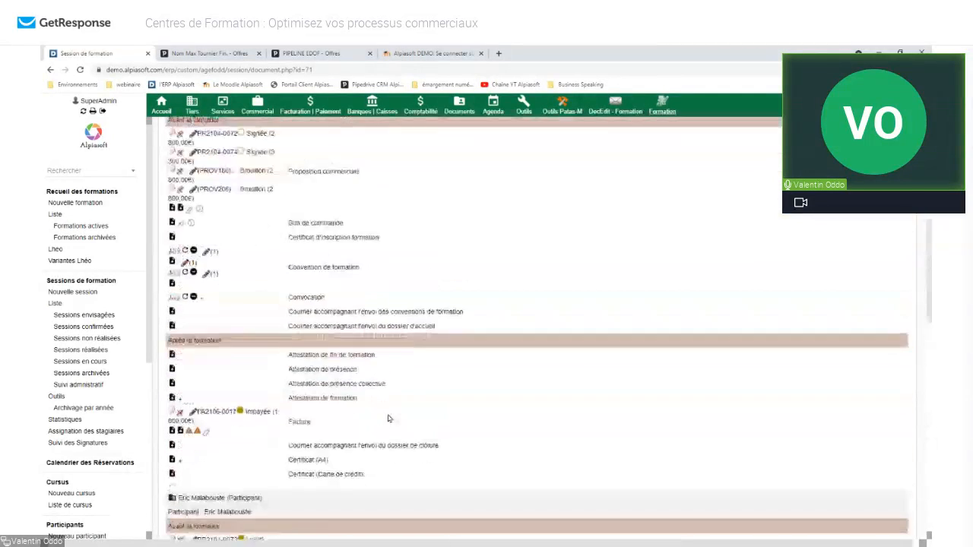
{"action": "scroll", "coordinate": [392, 410], "scroll_direction": "up", "scroll_amount": 15}
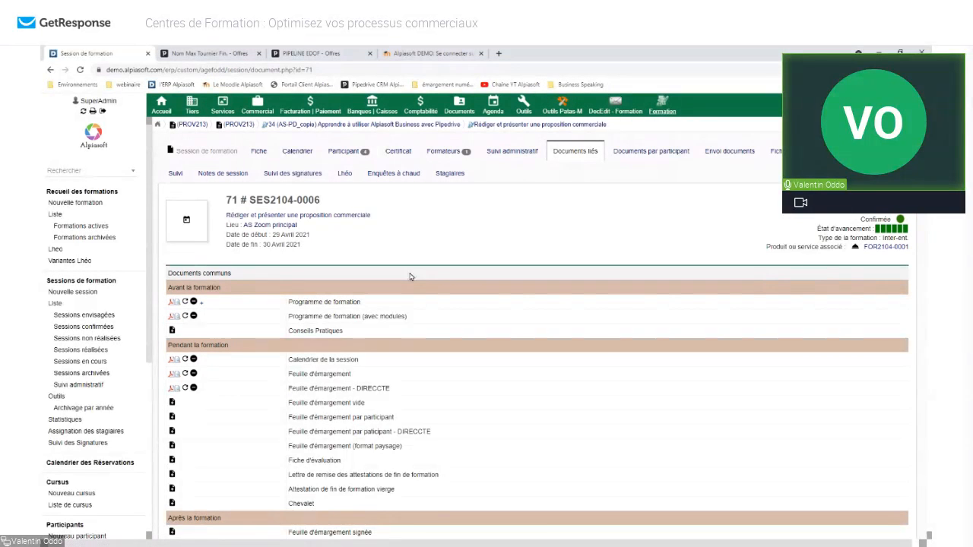
{"action": "scroll", "coordinate": [162, 336], "scroll_direction": "down", "scroll_amount": 1}
{"action": "scroll", "coordinate": [389, 256], "scroll_direction": "up", "scroll_amount": 1}
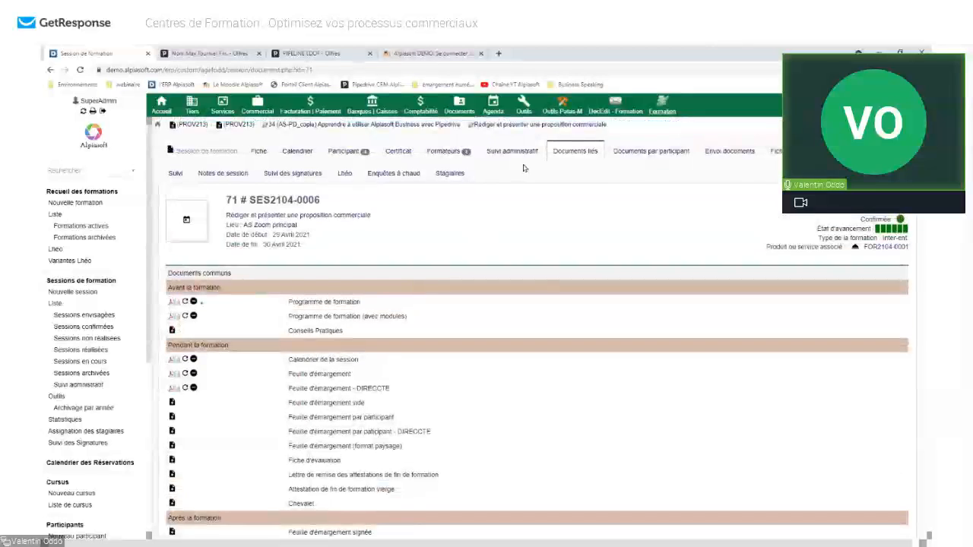
Open the agenda and examine the events in the current month's calendar.
{"action": "left_click", "coordinate": [493, 108]}
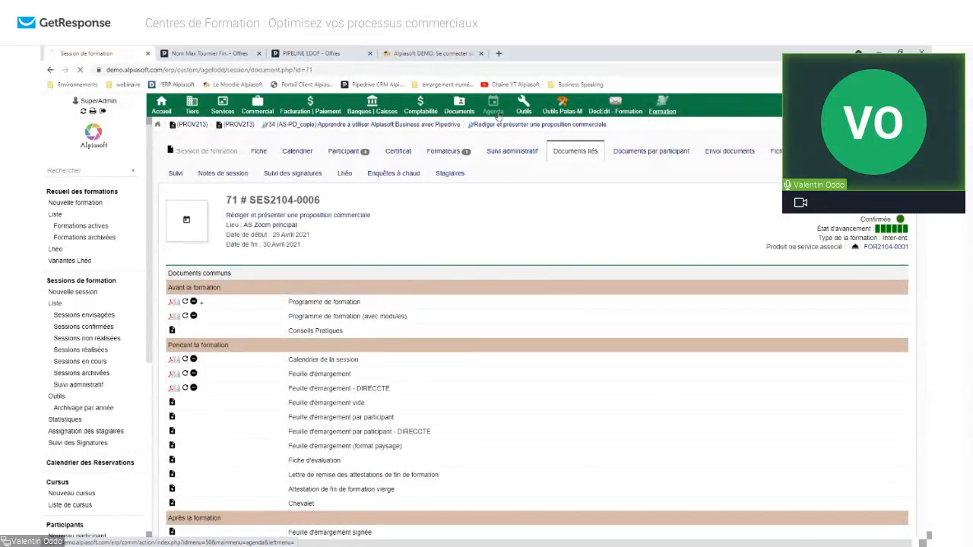
{"action": "scroll", "coordinate": [391, 314], "scroll_direction": "down", "scroll_amount": 1}
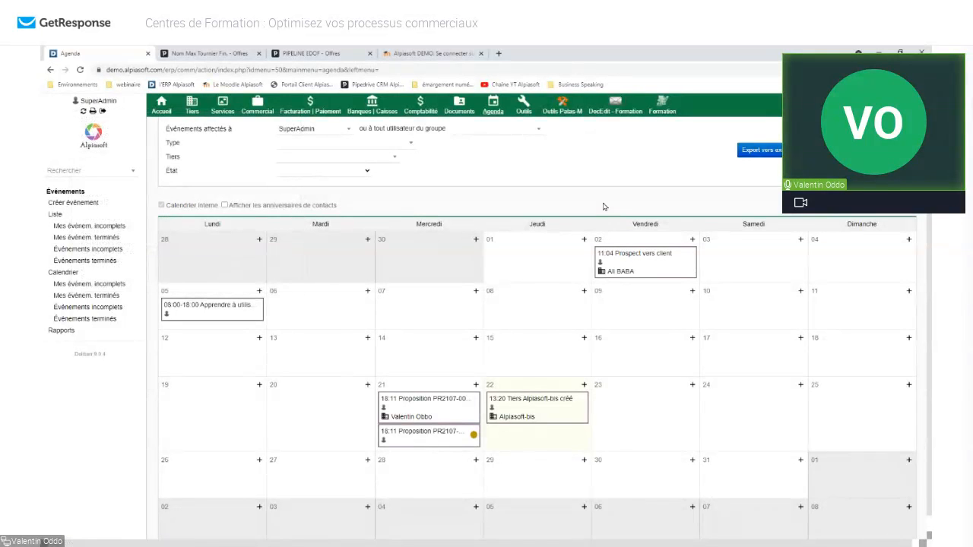
{"action": "scroll", "coordinate": [576, 256], "scroll_direction": "down", "scroll_amount": 1}
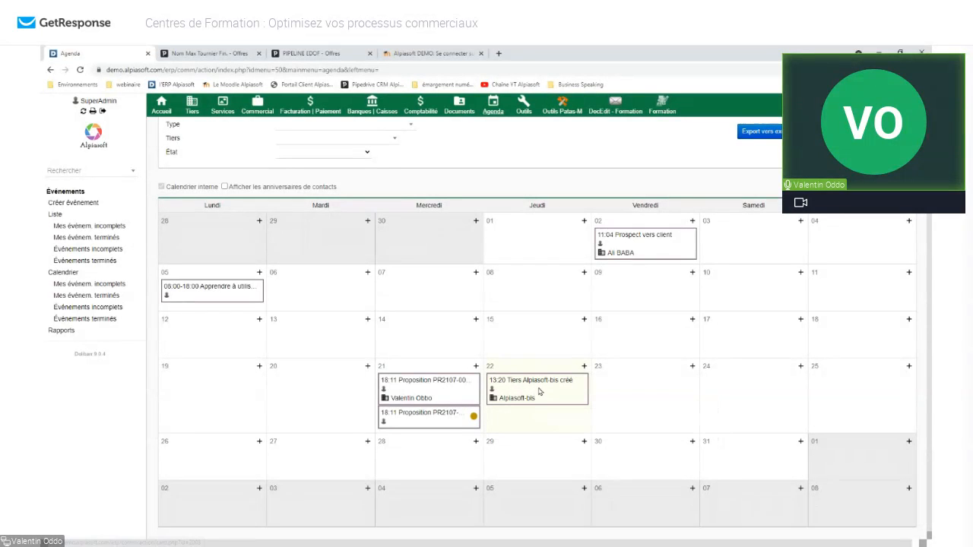
{"action": "scroll", "coordinate": [532, 342], "scroll_direction": "up", "scroll_amount": 2}
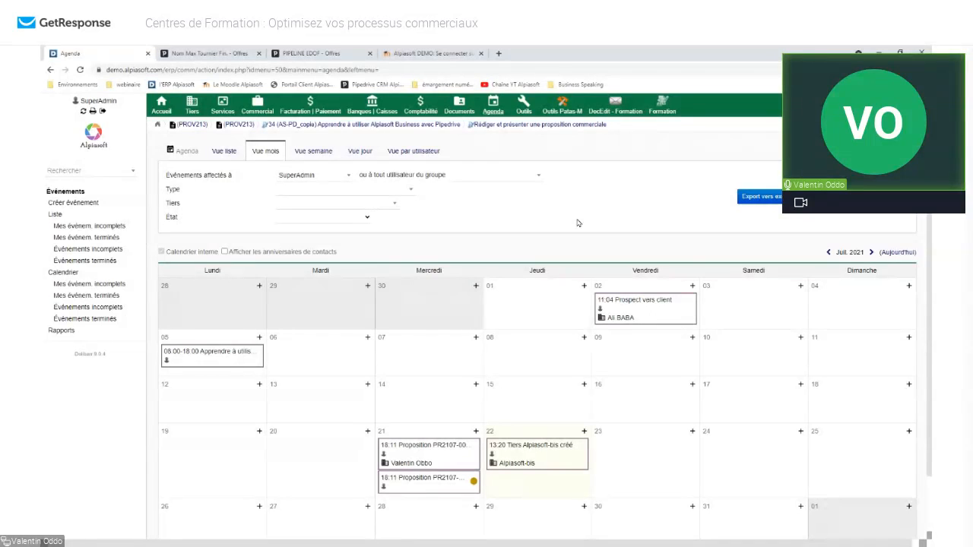
Switch to the Alpiasoft Moodle e-learning site and log in with the prefilled administrator account.
{"action": "left_click", "coordinate": [442, 53]}
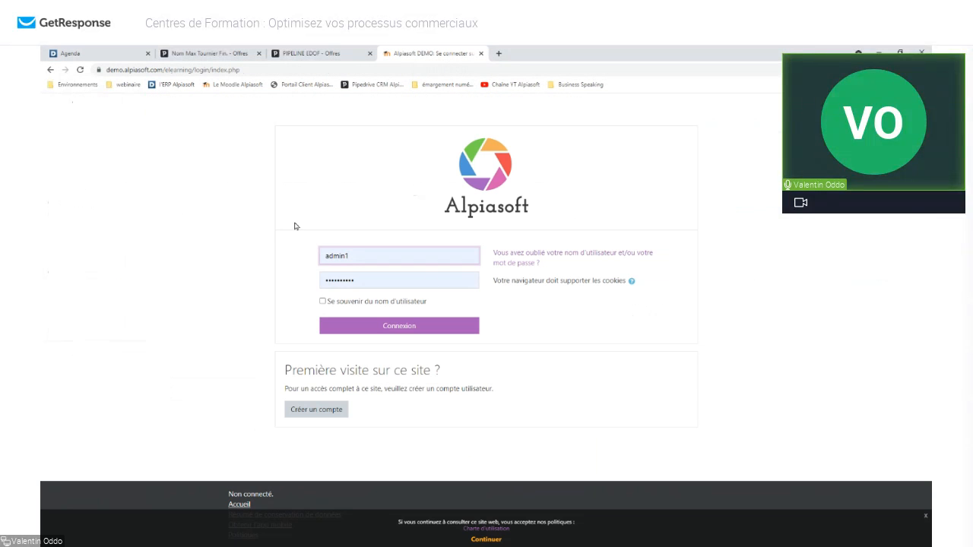
{"action": "left_click", "coordinate": [418, 329]}
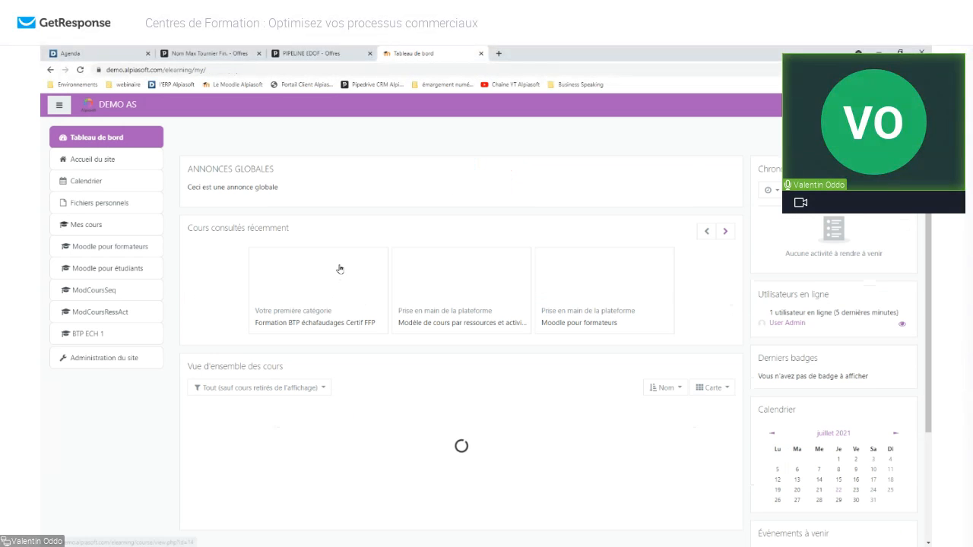
Open the Moodle course Formation BTP échafaudages Certif FFP and examine its content and sections.
{"action": "scroll", "coordinate": [357, 263], "scroll_direction": "down", "scroll_amount": 1}
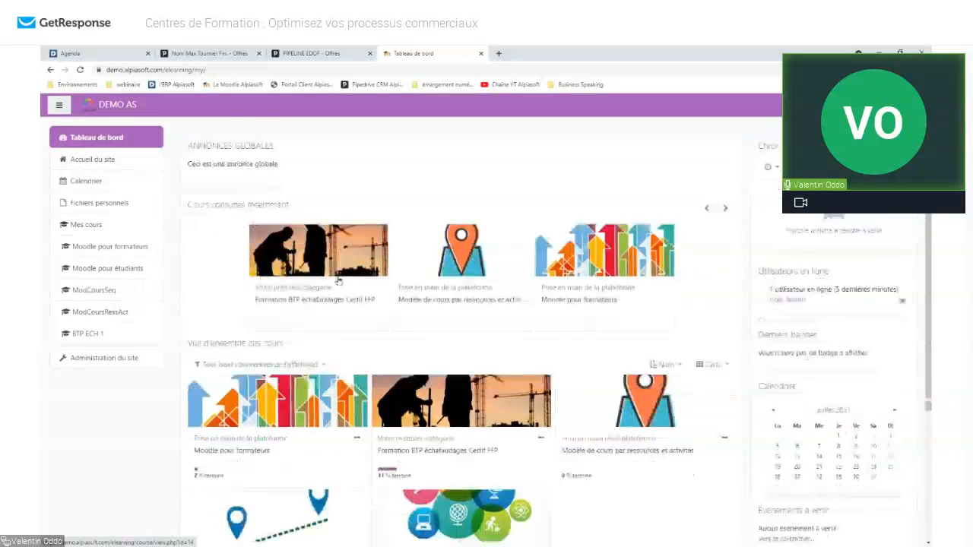
{"action": "left_click", "coordinate": [338, 280]}
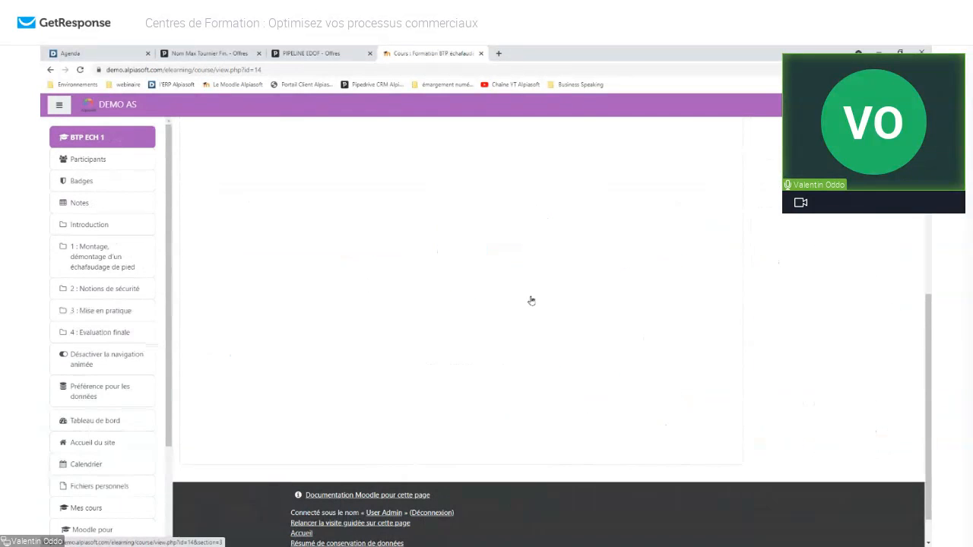
{"action": "scroll", "coordinate": [484, 284], "scroll_direction": "up", "scroll_amount": 3}
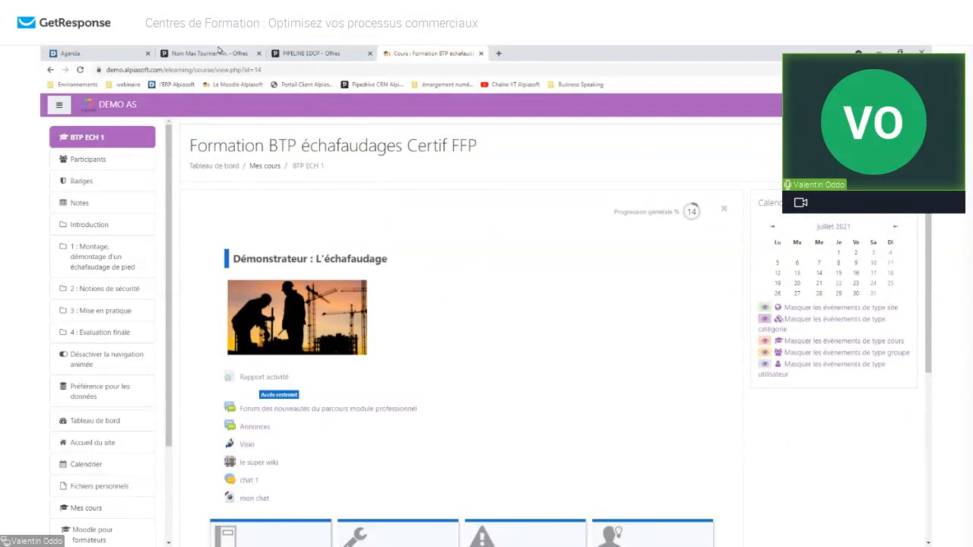
Switch back to Dolibarr, list the commercial proposals sorted by date with the newest first, and open the Alpiasoft-bis draft.
{"action": "left_click", "coordinate": [107, 57]}
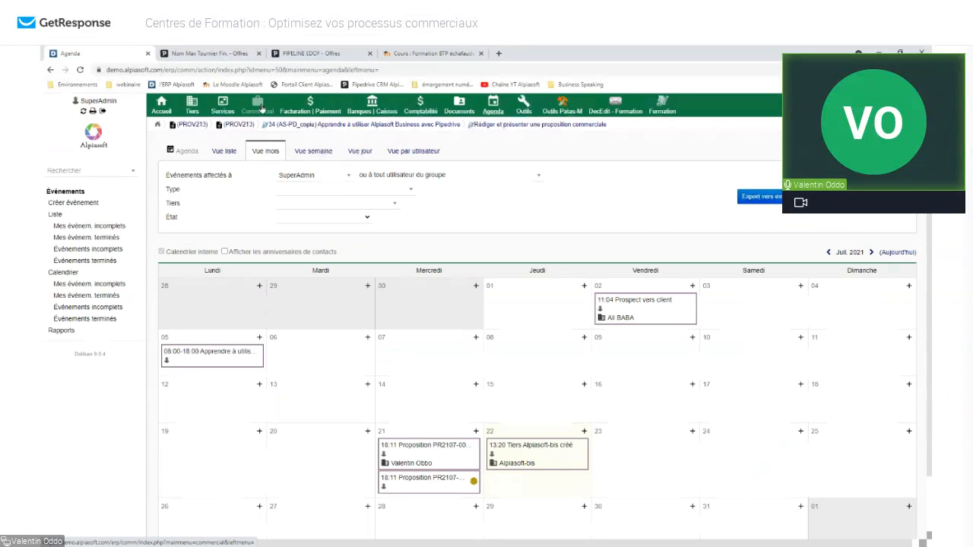
{"action": "left_click", "coordinate": [259, 107]}
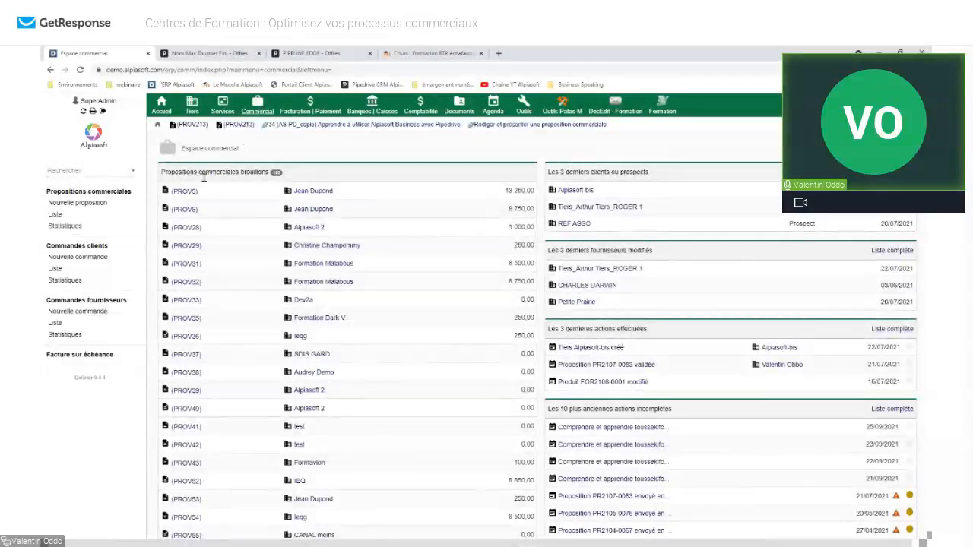
{"action": "left_click", "coordinate": [54, 215]}
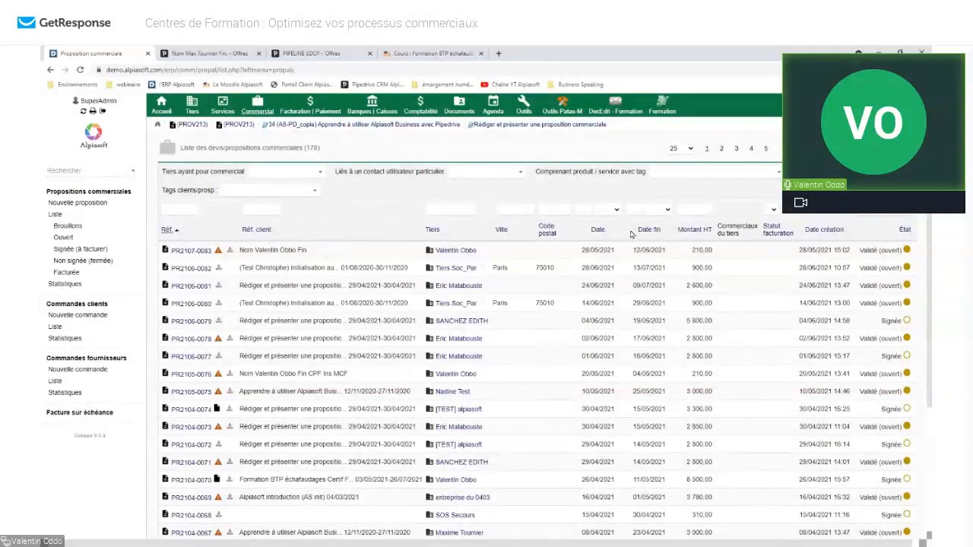
{"action": "left_click", "coordinate": [601, 231]}
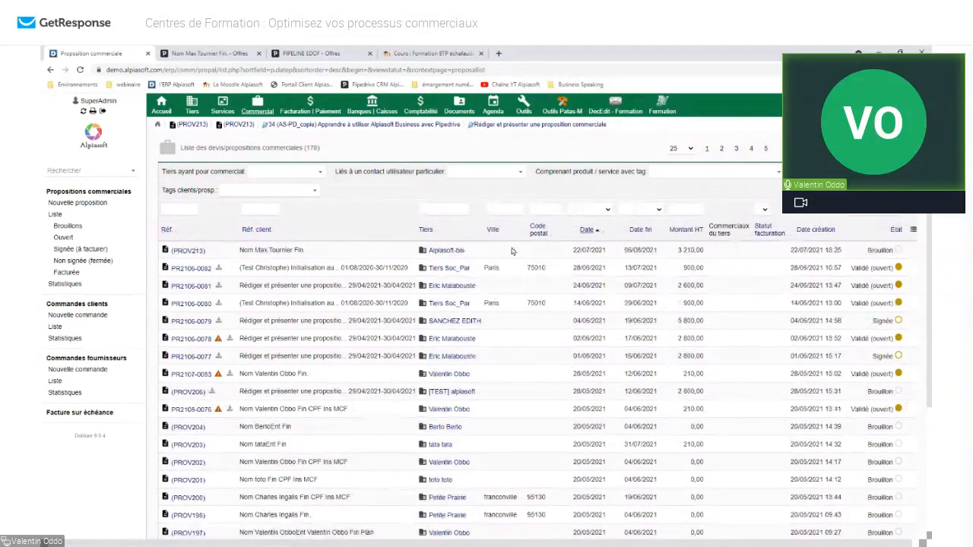
{"action": "left_click", "coordinate": [188, 251]}
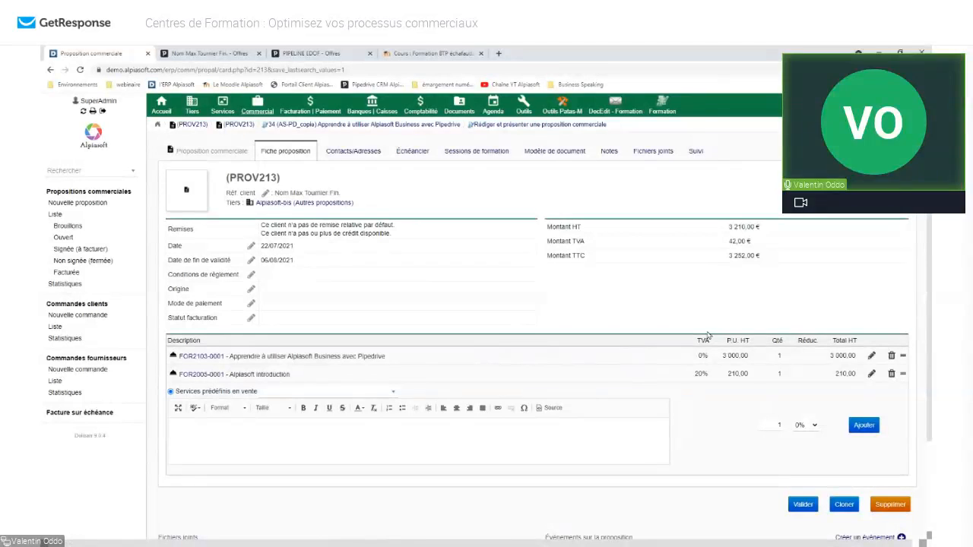
Validate the Alpiasoft-bis draft proposal and confirm the validation.
{"action": "scroll", "coordinate": [804, 459], "scroll_direction": "down", "scroll_amount": 1}
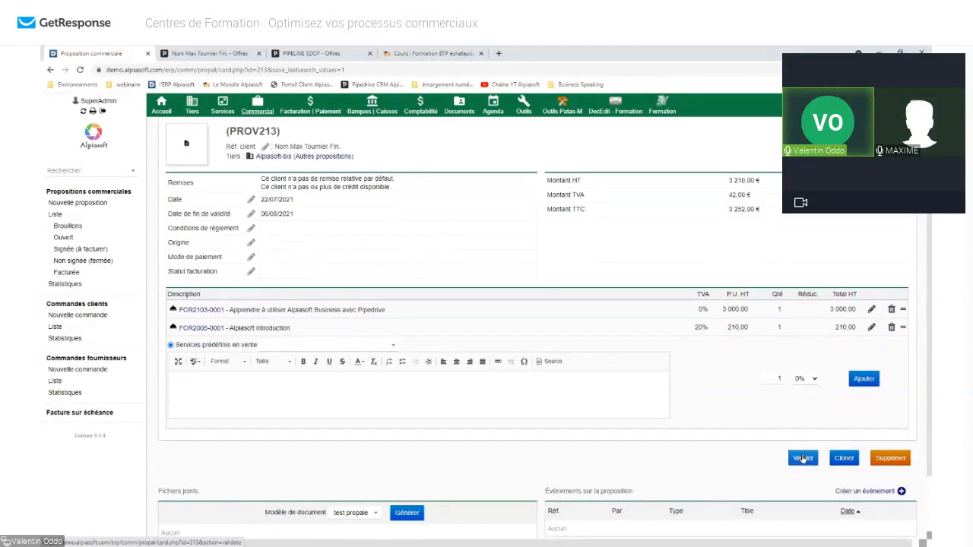
{"action": "left_click", "coordinate": [803, 458]}
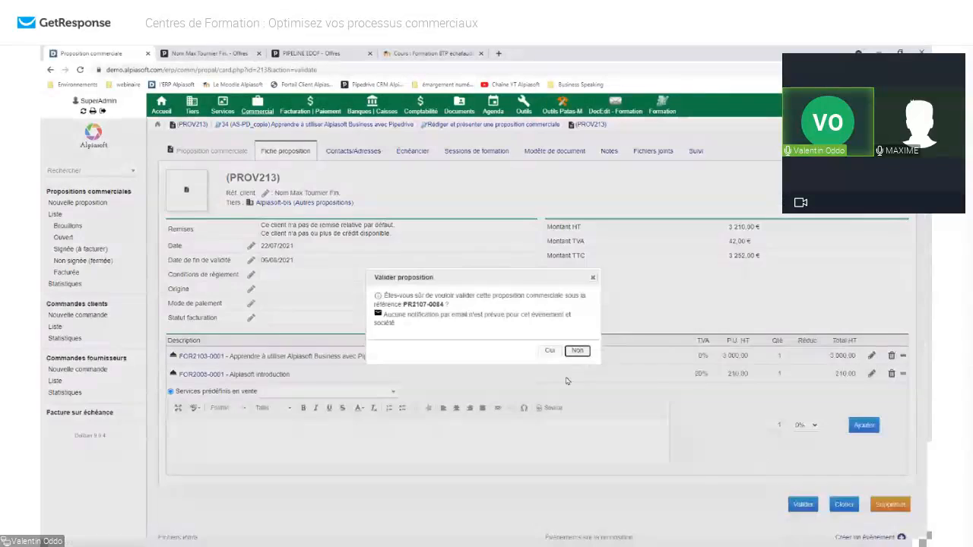
{"action": "left_click", "coordinate": [550, 351]}
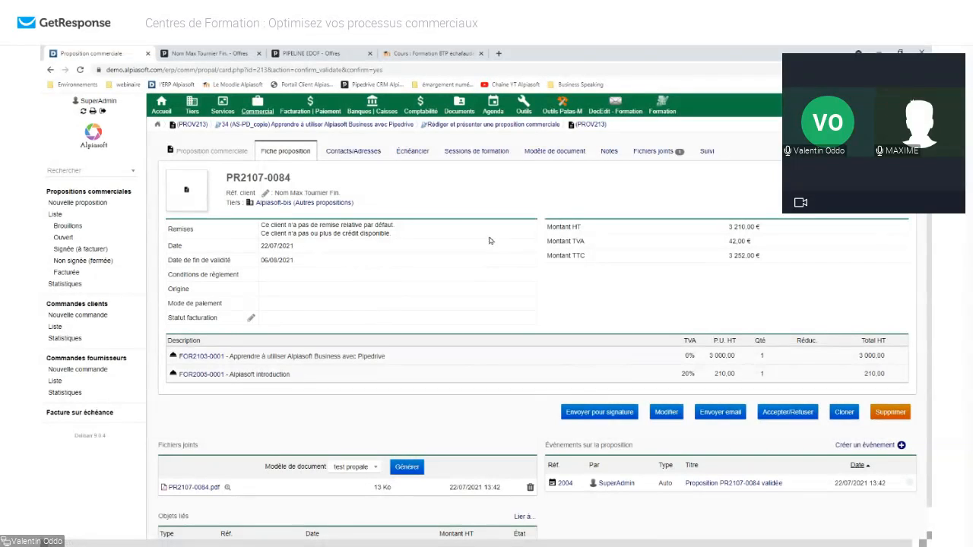
Add the Alpiasoft-bis client contact to the proposal with the contact type Contact pour signature en ligne.
{"action": "left_click", "coordinate": [363, 156]}
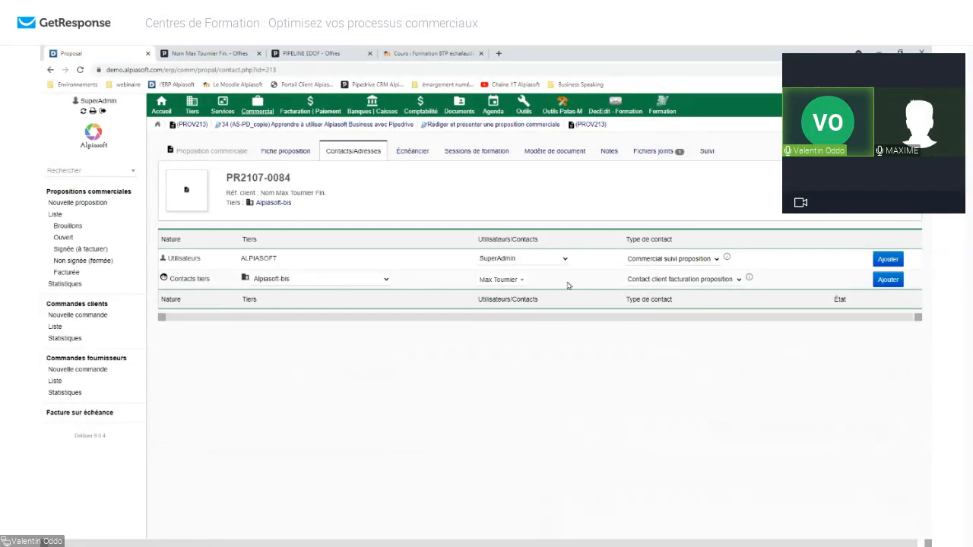
{"action": "left_click", "coordinate": [662, 281]}
{"action": "left_click", "coordinate": [669, 307]}
{"action": "left_click", "coordinate": [889, 279]}
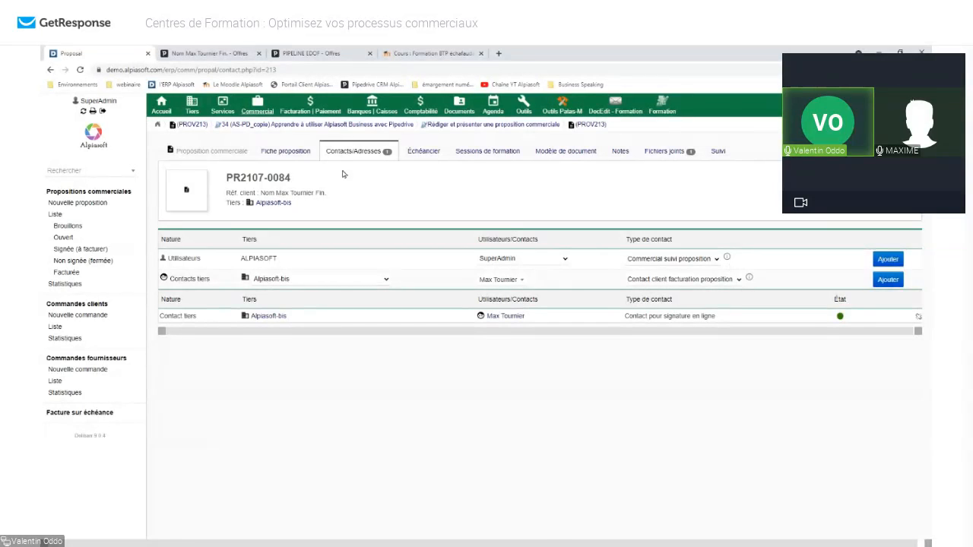
Return to the proposal record, send the proposal for signature and check its logged events.
{"action": "left_click", "coordinate": [298, 159]}
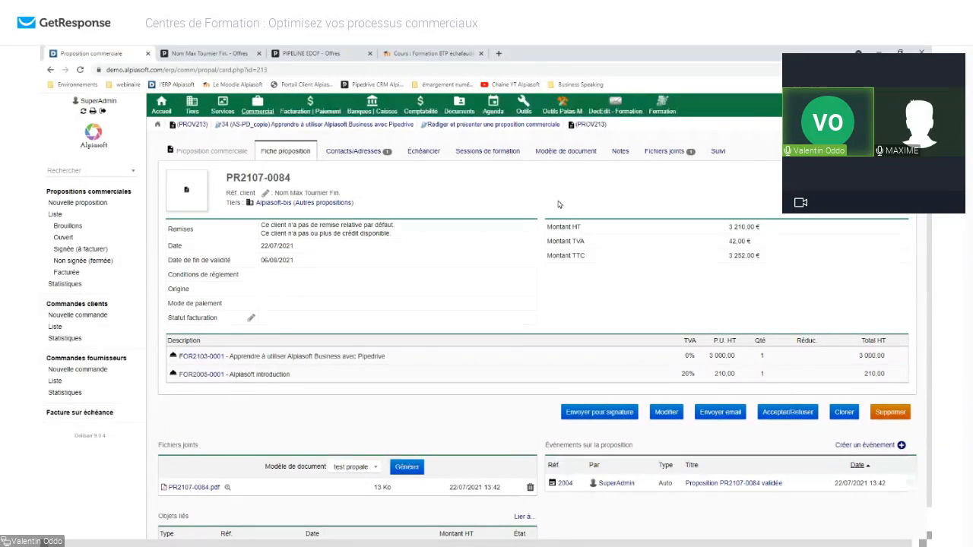
{"action": "scroll", "coordinate": [550, 241], "scroll_direction": "down", "scroll_amount": 1}
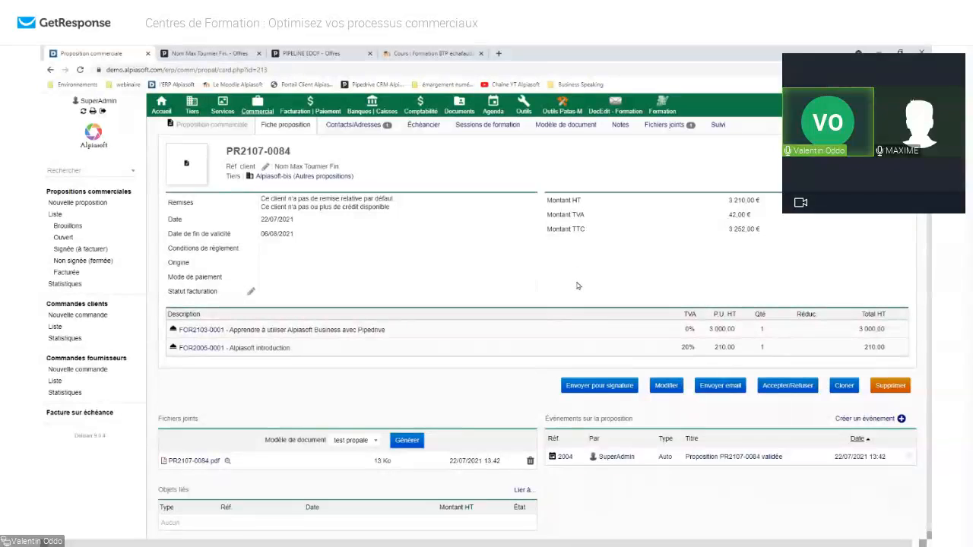
{"action": "left_click", "coordinate": [608, 390]}
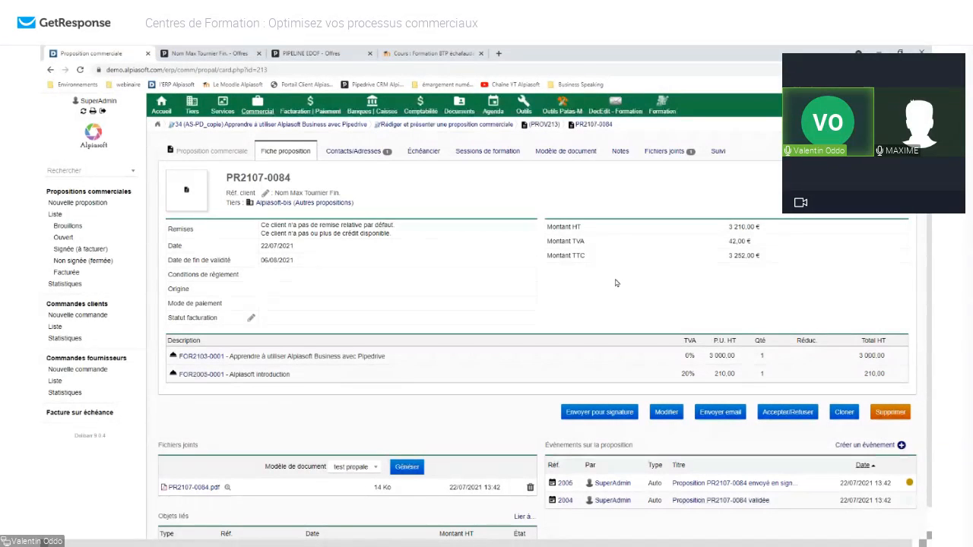
{"action": "scroll", "coordinate": [600, 304], "scroll_direction": "down", "scroll_amount": 1}
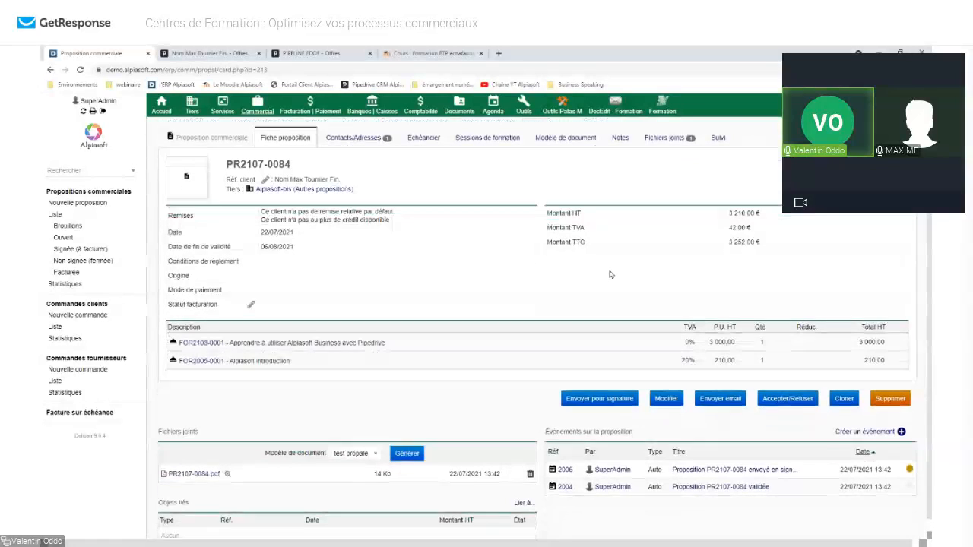
{"action": "scroll", "coordinate": [510, 378], "scroll_direction": "up", "scroll_amount": 1}
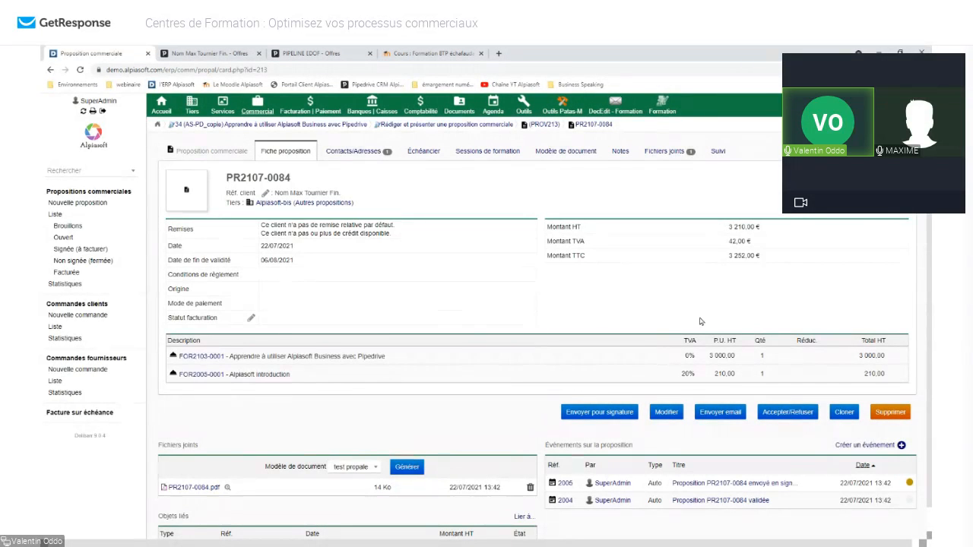
In Pipedrive's deal pipeline, complete the Alpiasoft-bis deal's AVT Proposition envoyée activity and check its next scheduled activities.
{"action": "left_click", "coordinate": [231, 56]}
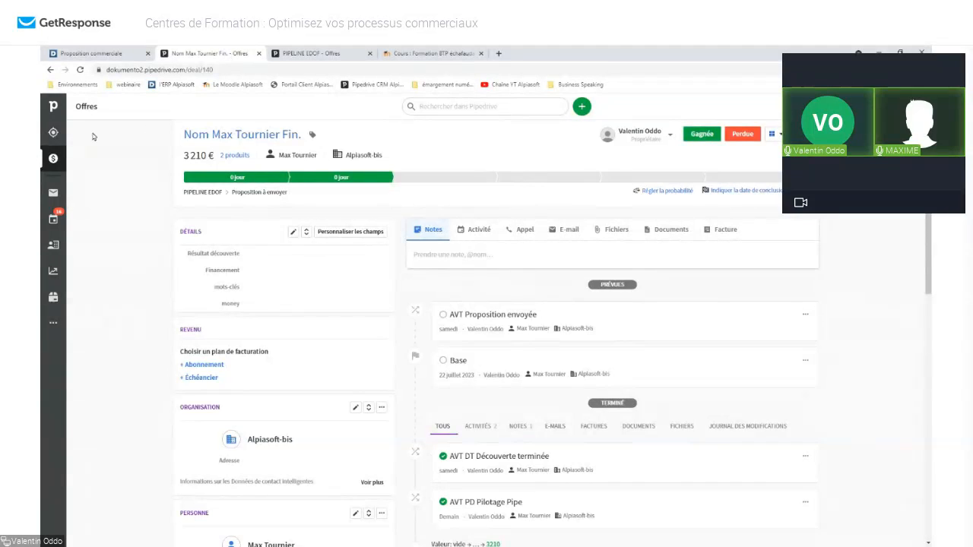
{"action": "left_click", "coordinate": [54, 158]}
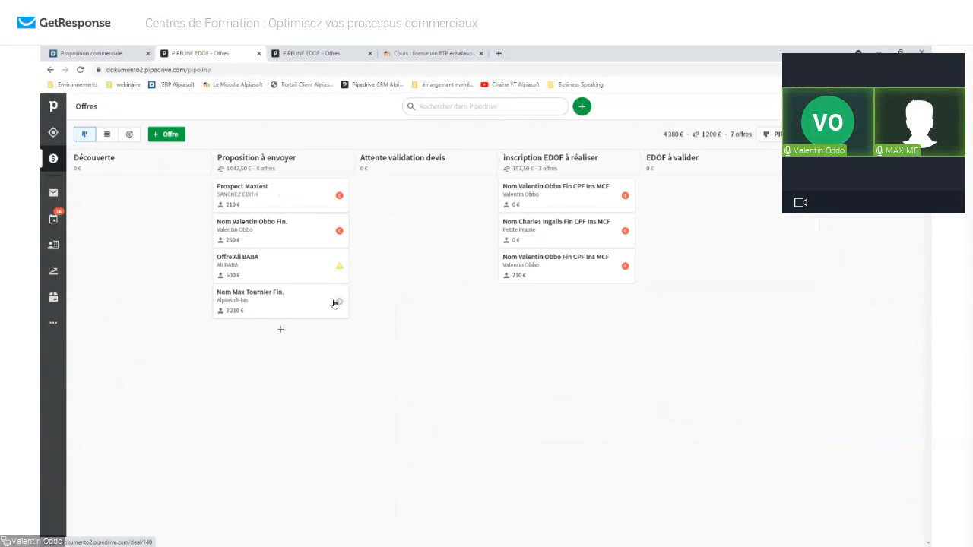
{"action": "left_click", "coordinate": [340, 301]}
{"action": "left_click", "coordinate": [358, 284]}
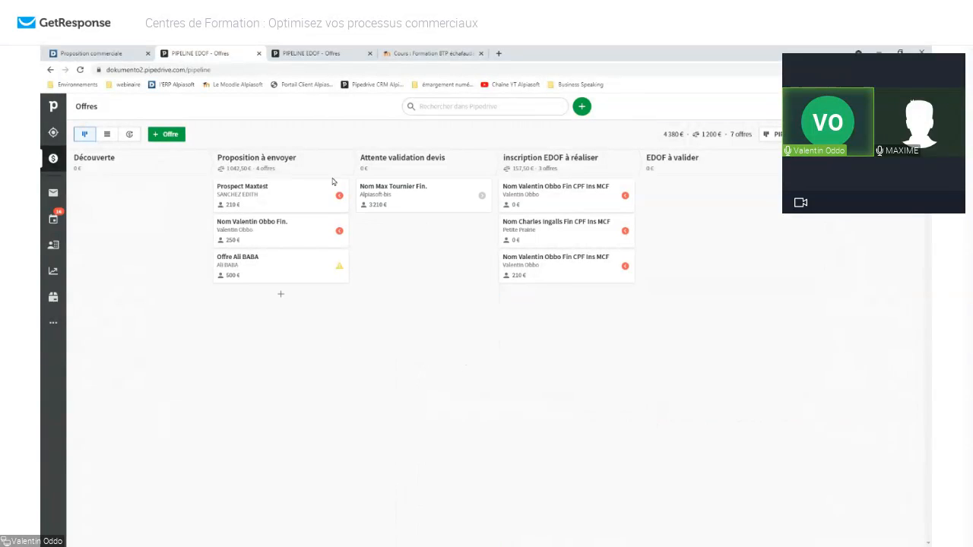
{"action": "left_click", "coordinate": [481, 195]}
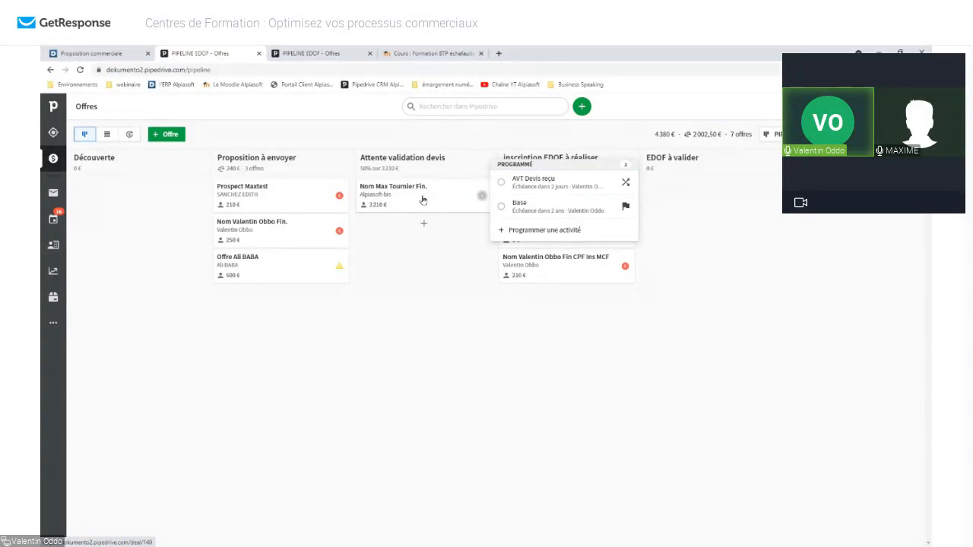
{"action": "left_click", "coordinate": [457, 130]}
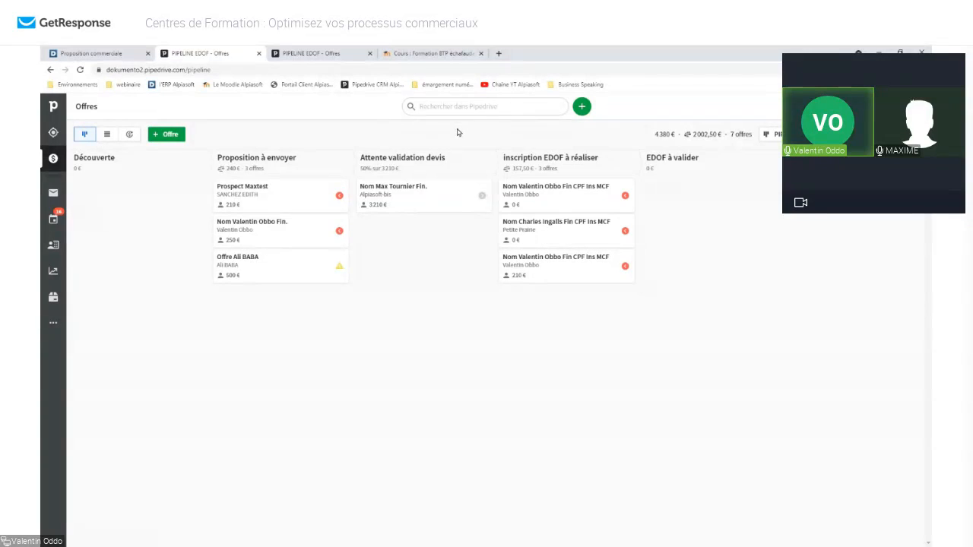
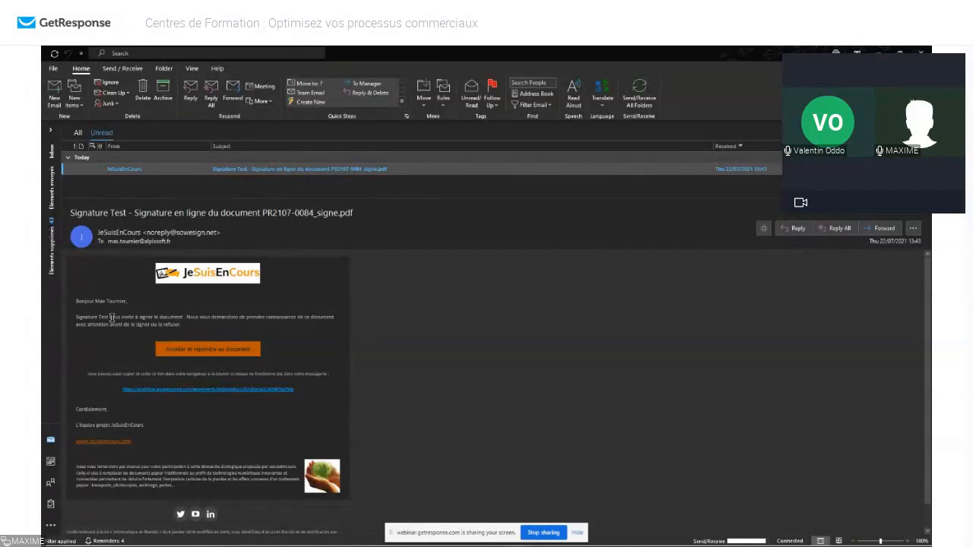
In Outlook, open the proposal from the JeSuisEnCours signature invitation email and maximize the browser window.
{"action": "left_click_drag", "start_coordinate": [111, 318], "coordinate": [180, 317]}
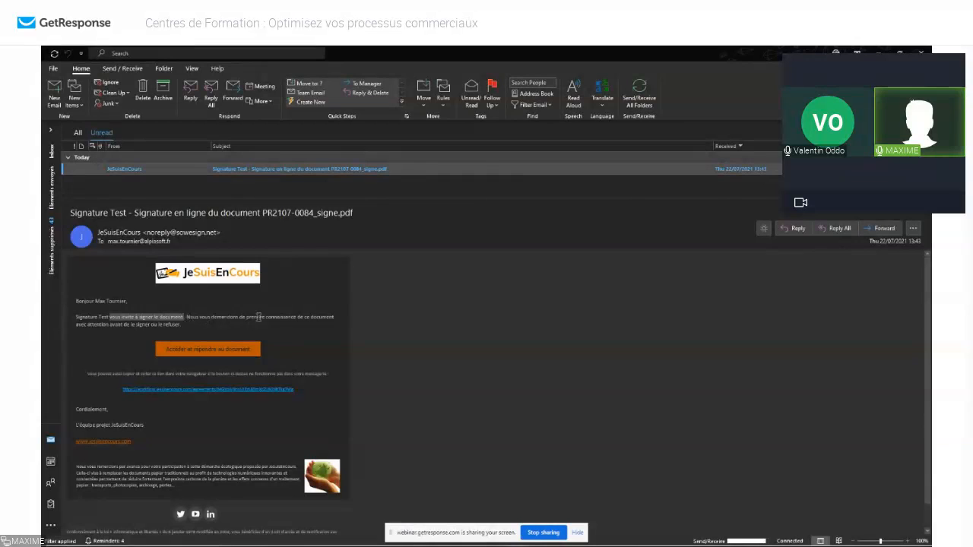
{"action": "left_click", "coordinate": [214, 355]}
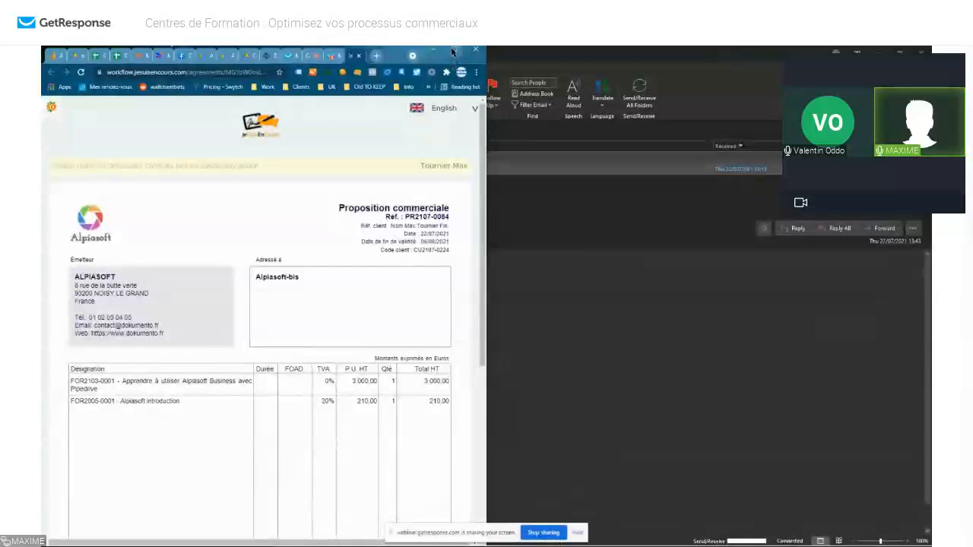
{"action": "left_click", "coordinate": [452, 51]}
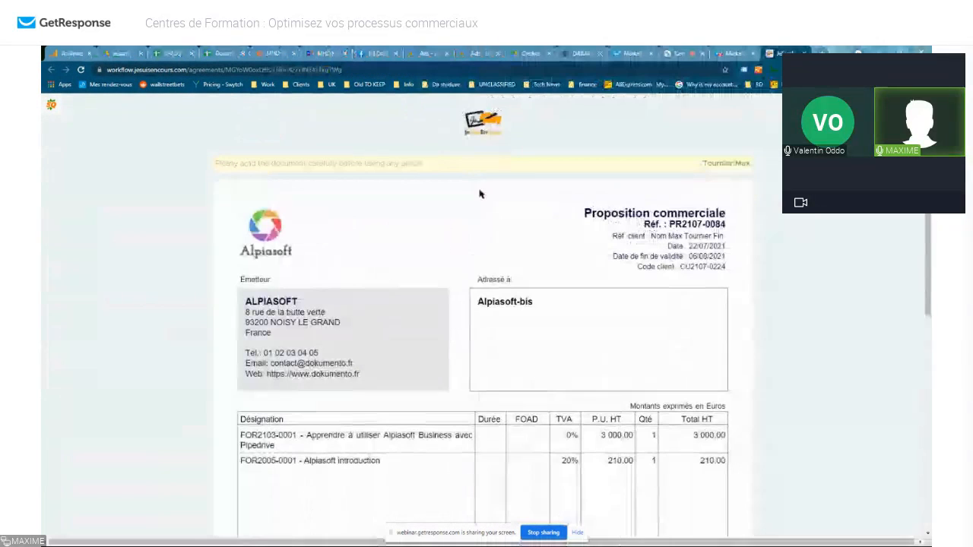
Review the proposal on the signing page from the header to the totals and signature area, dismissing the calendar reminder.
{"action": "scroll", "coordinate": [669, 163], "scroll_direction": "down", "scroll_amount": 1}
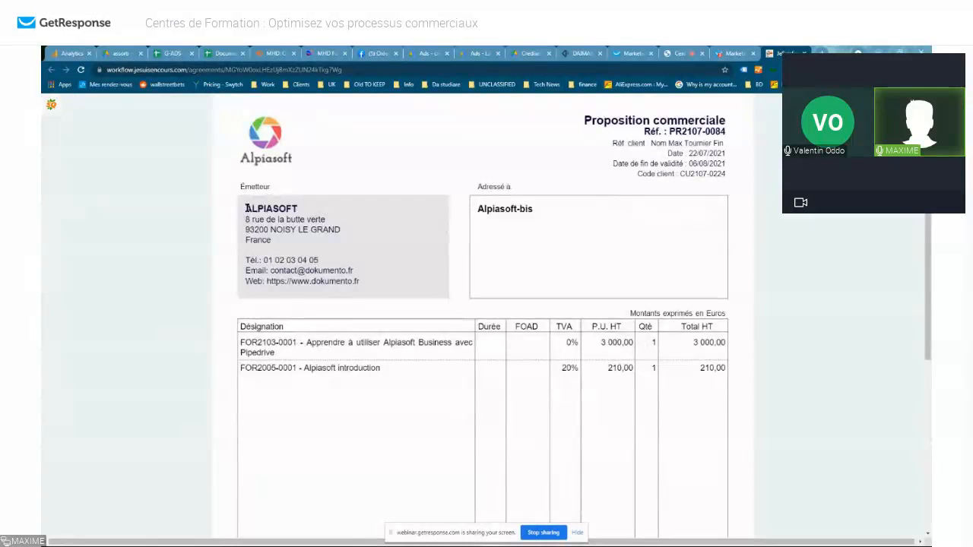
{"action": "scroll", "coordinate": [502, 183], "scroll_direction": "down", "scroll_amount": 2}
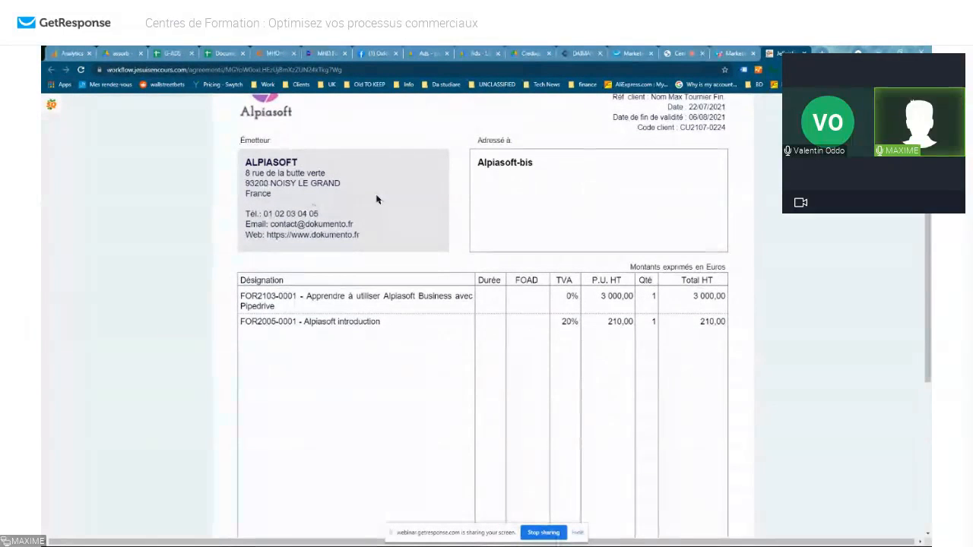
{"action": "scroll", "coordinate": [653, 186], "scroll_direction": "down", "scroll_amount": 2}
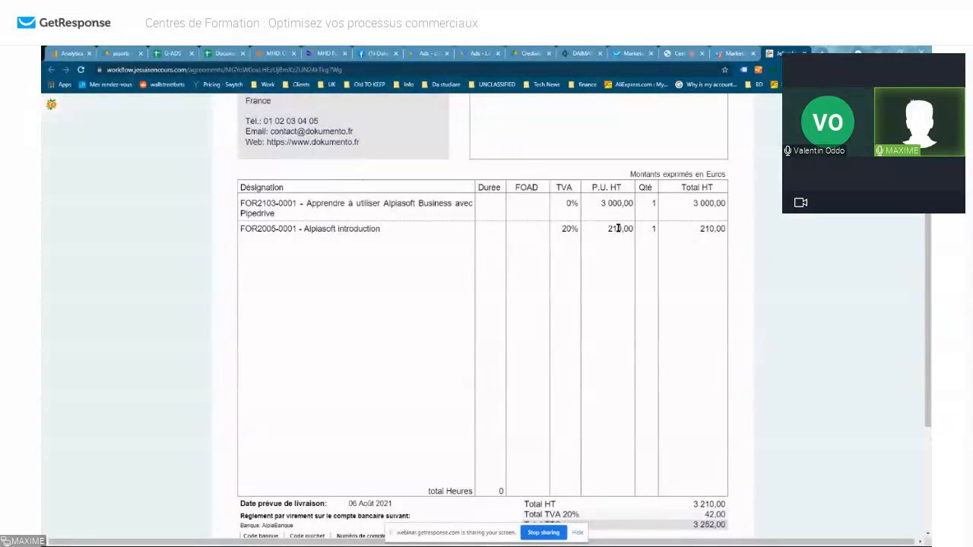
{"action": "scroll", "coordinate": [669, 220], "scroll_direction": "down", "scroll_amount": 4}
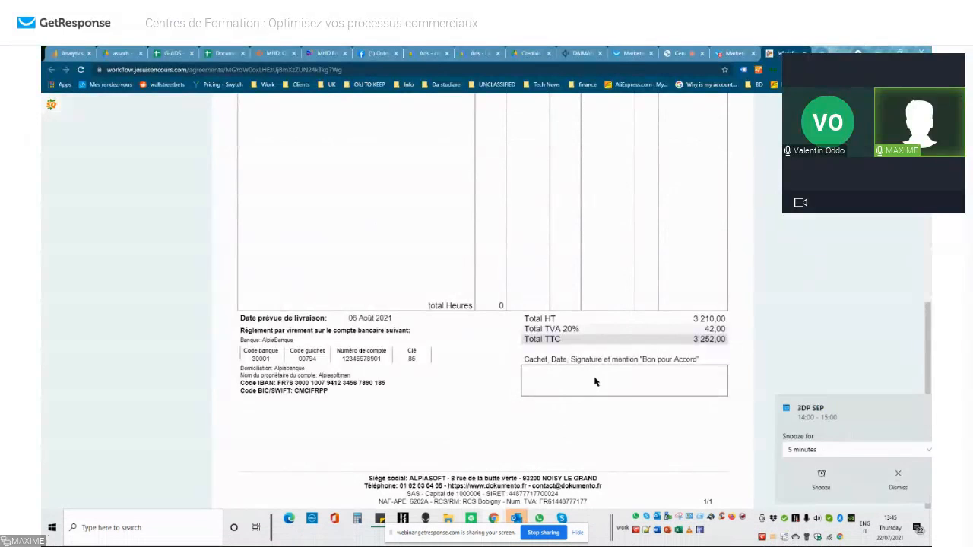
{"action": "scroll", "coordinate": [554, 437], "scroll_direction": "down", "scroll_amount": 1}
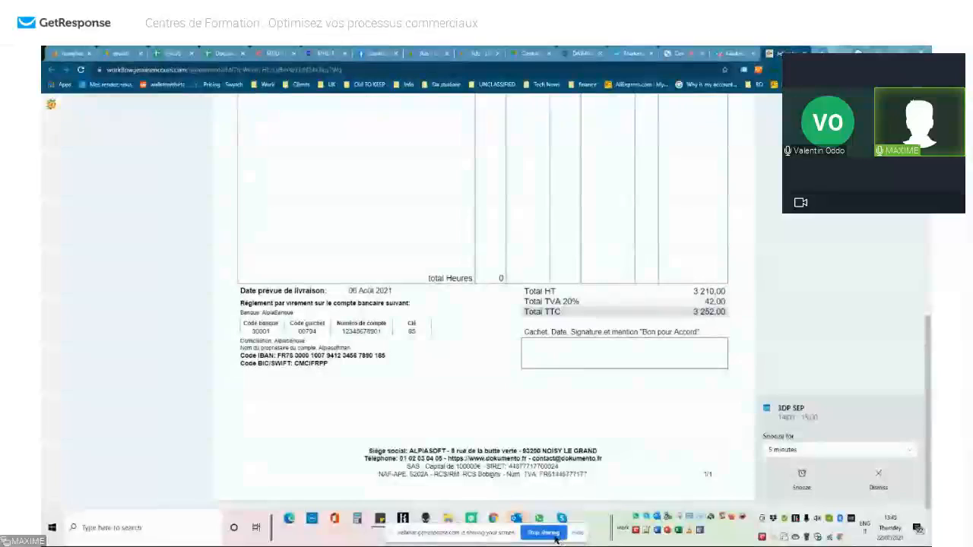
{"action": "left_click", "coordinate": [879, 476]}
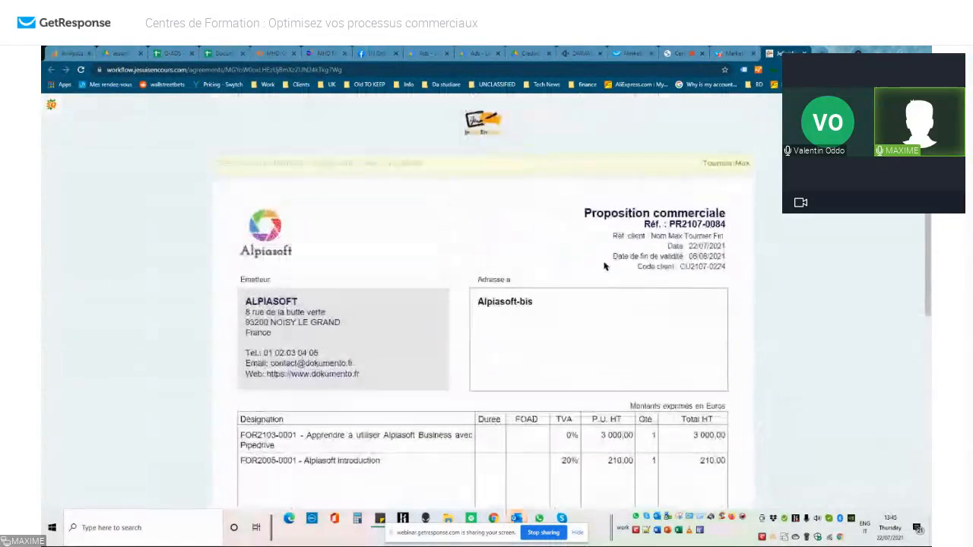
{"action": "scroll", "coordinate": [485, 206], "scroll_direction": "down", "scroll_amount": 10}
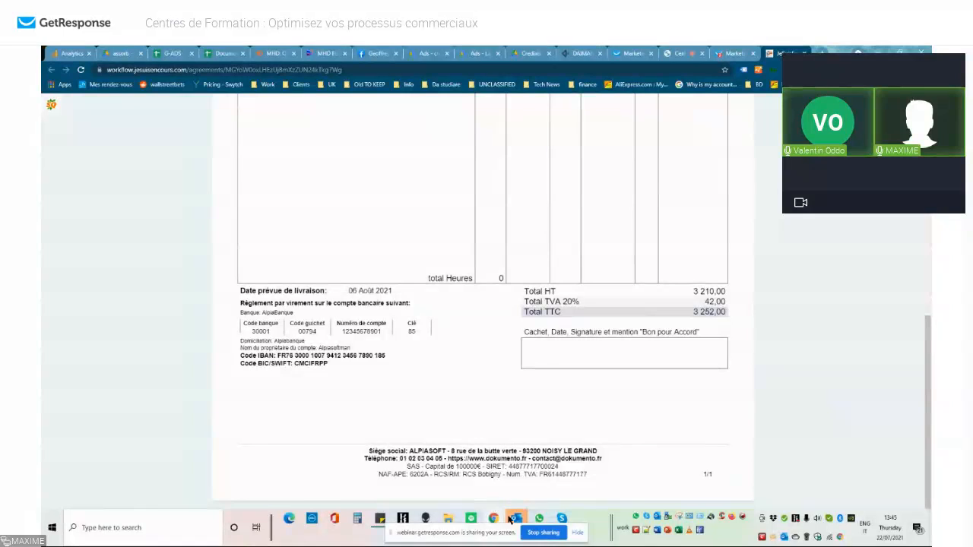
{"action": "mouse_move", "coordinate": [517, 519]}
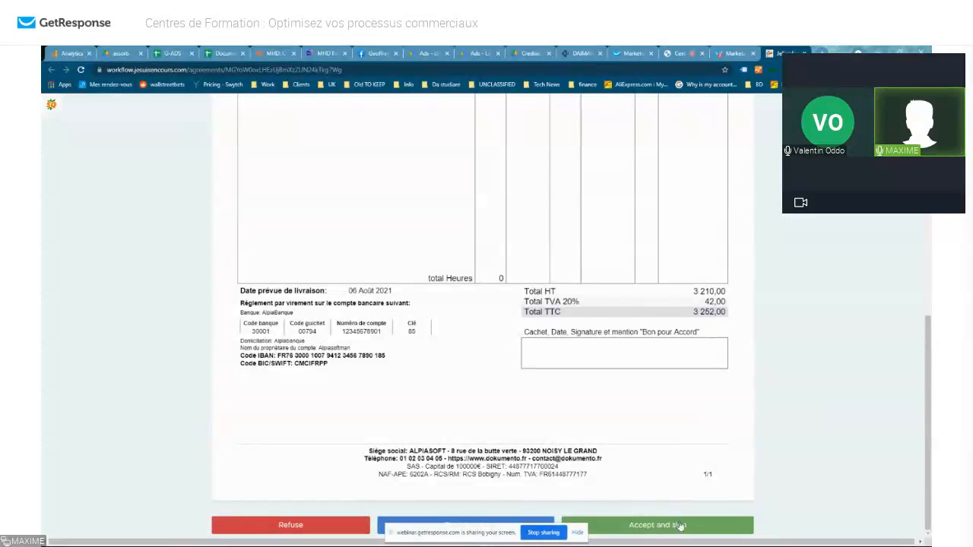
Accept the proposal for signing and draw a handwritten signature in the signature box.
{"action": "left_click_drag", "start_coordinate": [486, 533], "coordinate": [156, 390]}
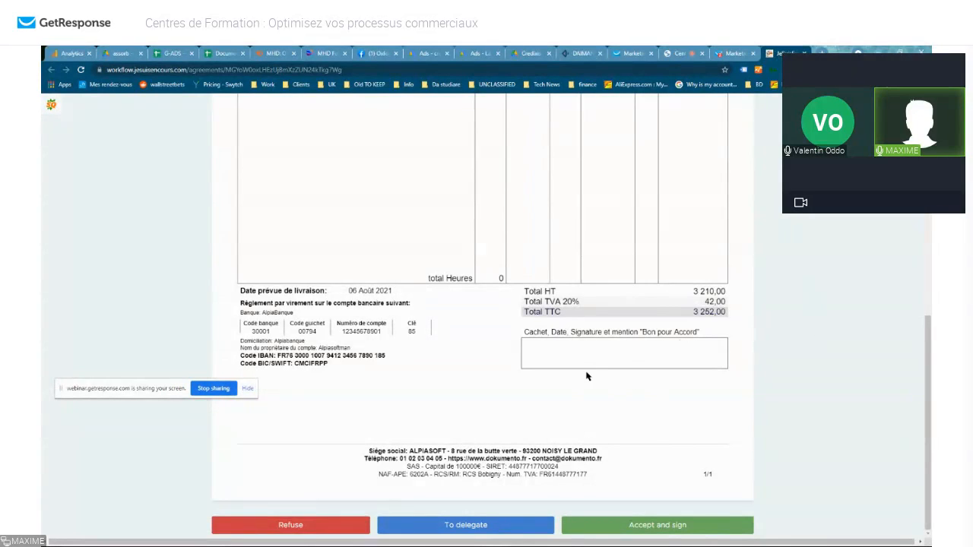
{"action": "left_click", "coordinate": [654, 525]}
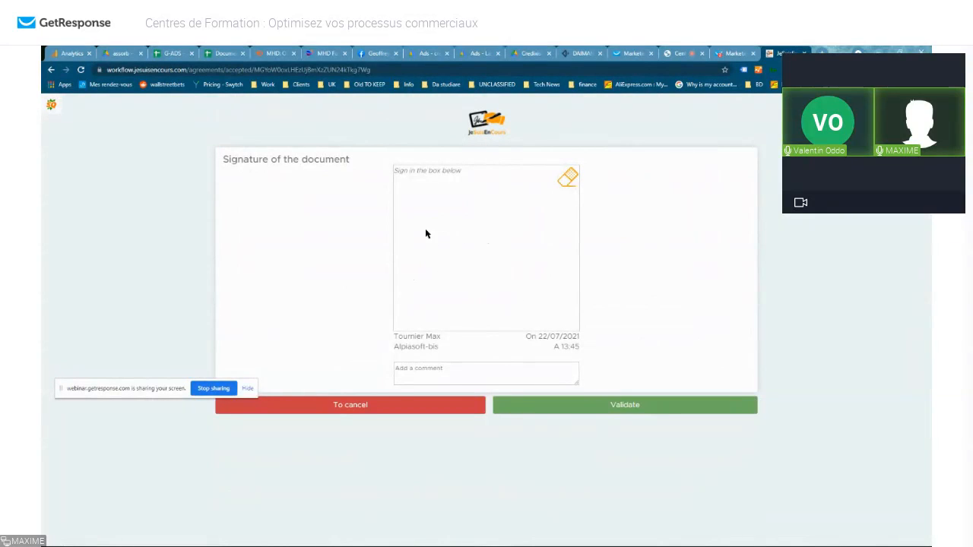
{"action": "mouse_move", "coordinate": [415, 244]}
{"action": "left_mouse_down"}
{"action": "mouse_move", "coordinate": [464, 239]}
{"action": "mouse_move", "coordinate": [462, 266]}
{"action": "mouse_move", "coordinate": [486, 213]}
{"action": "left_mouse_up"}
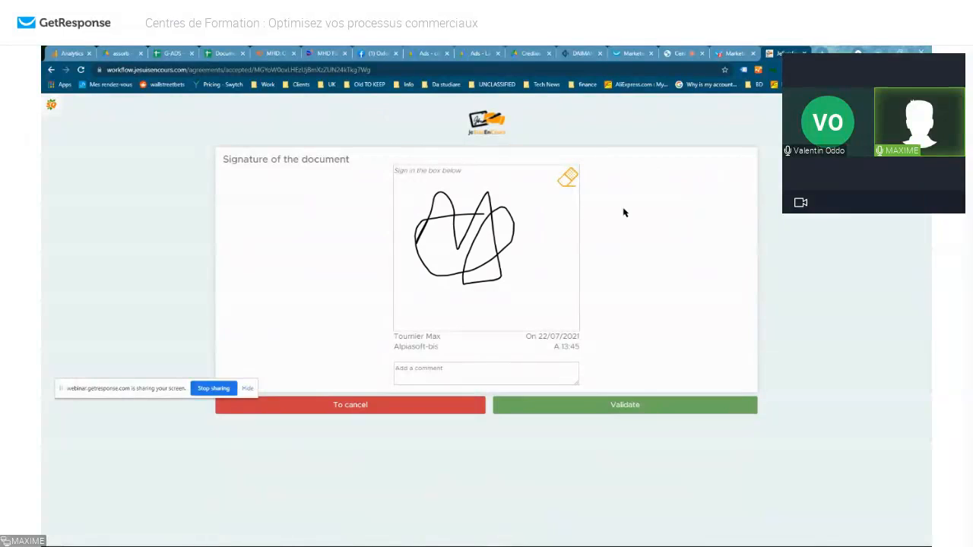
Add the comment "Lu et approuvé" to the signature, validate it and end the client's screen sharing.
{"action": "left_click", "coordinate": [479, 382]}
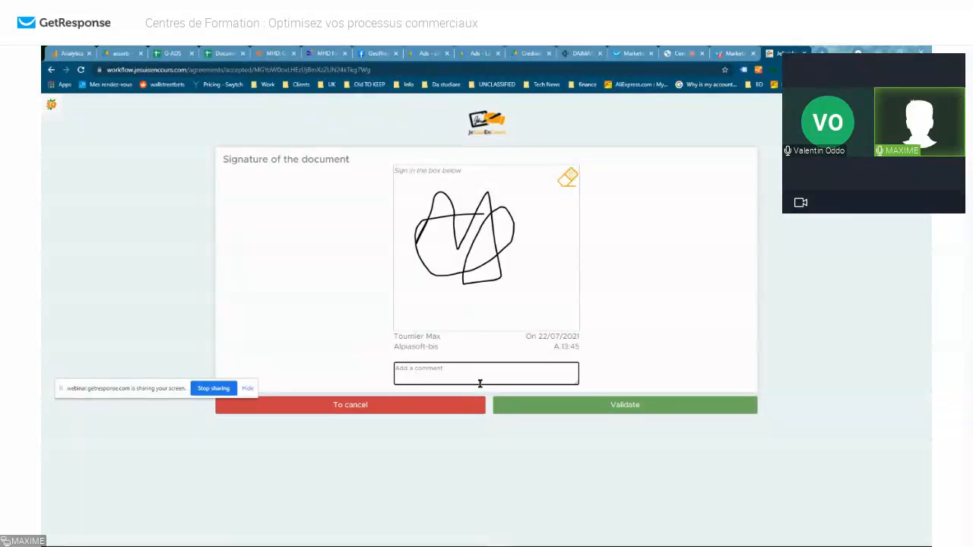
{"action": "type", "text": "Lu met approuvé"}
{"action": "left_click", "coordinate": [409, 369]}
{"action": "key", "text": "BackSpace"}
{"action": "left_click", "coordinate": [648, 409]}
{"action": "left_click", "coordinate": [647, 409]}
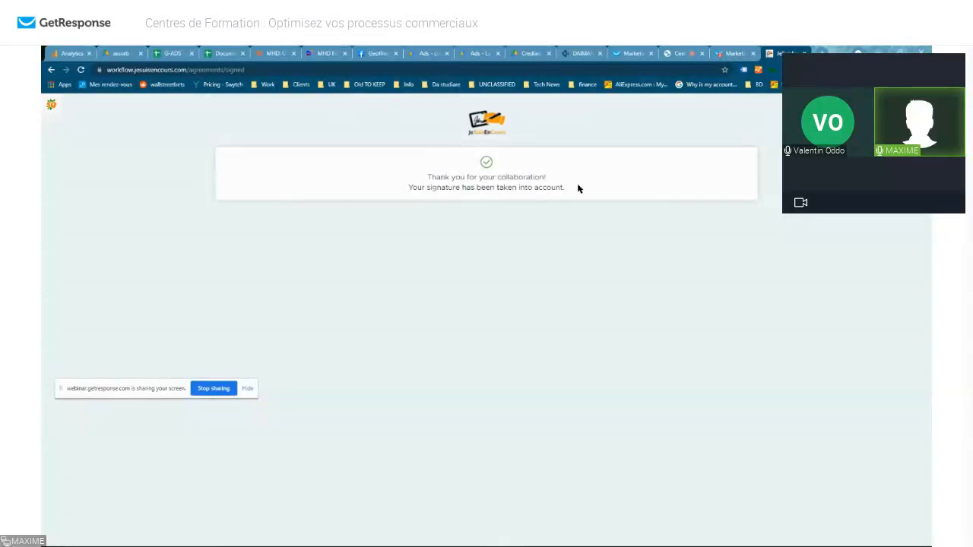
{"action": "left_click_drag", "start_coordinate": [427, 177], "coordinate": [576, 199]}
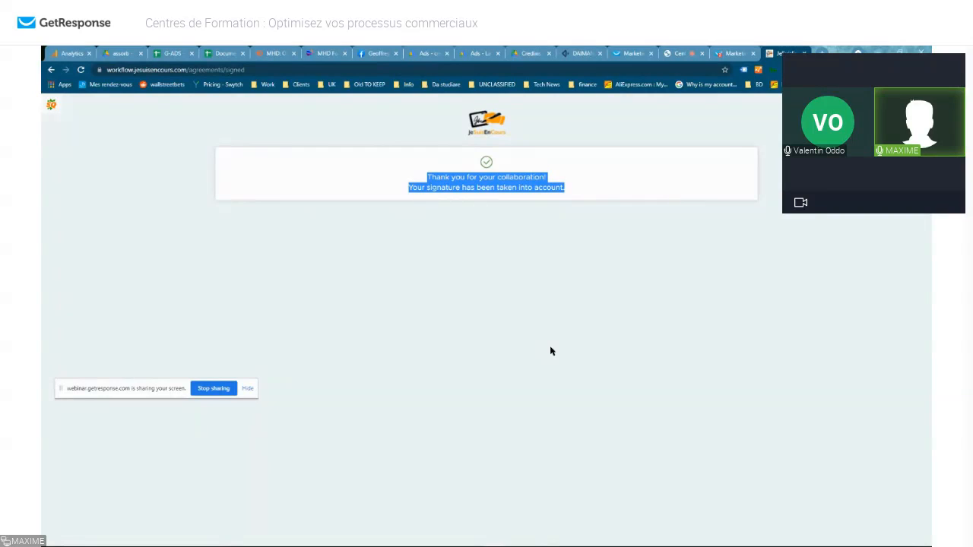
{"action": "left_click", "coordinate": [202, 391]}
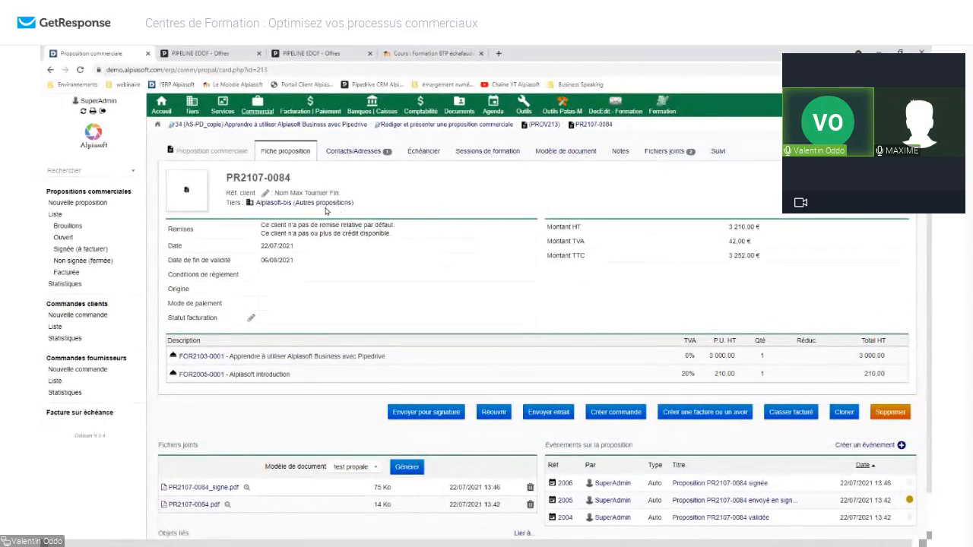
In Dolibarr, preview PR2107-0084_signe.pdf from the proposal's attached files, review its signature area and header, and close the preview.
{"action": "scroll", "coordinate": [380, 319], "scroll_direction": "down", "scroll_amount": 1}
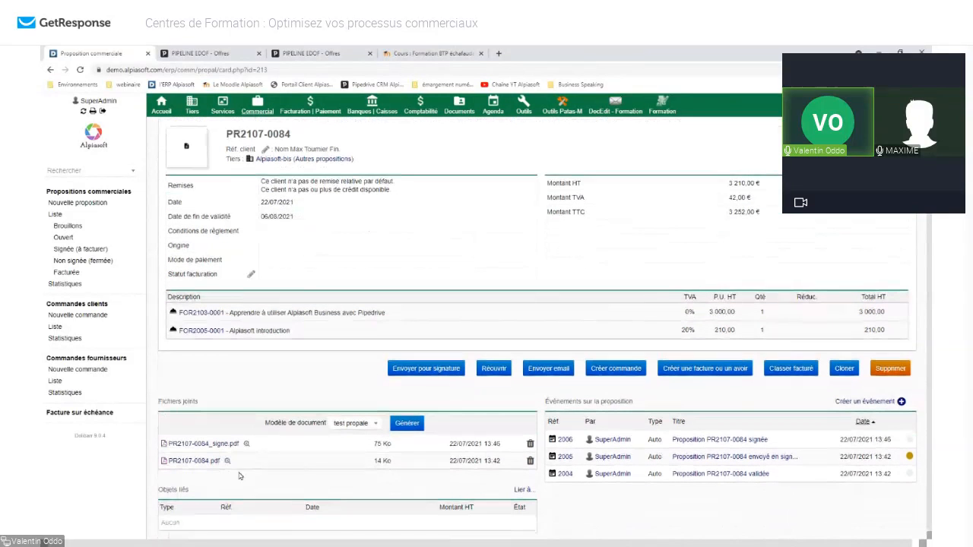
{"action": "left_click", "coordinate": [248, 445]}
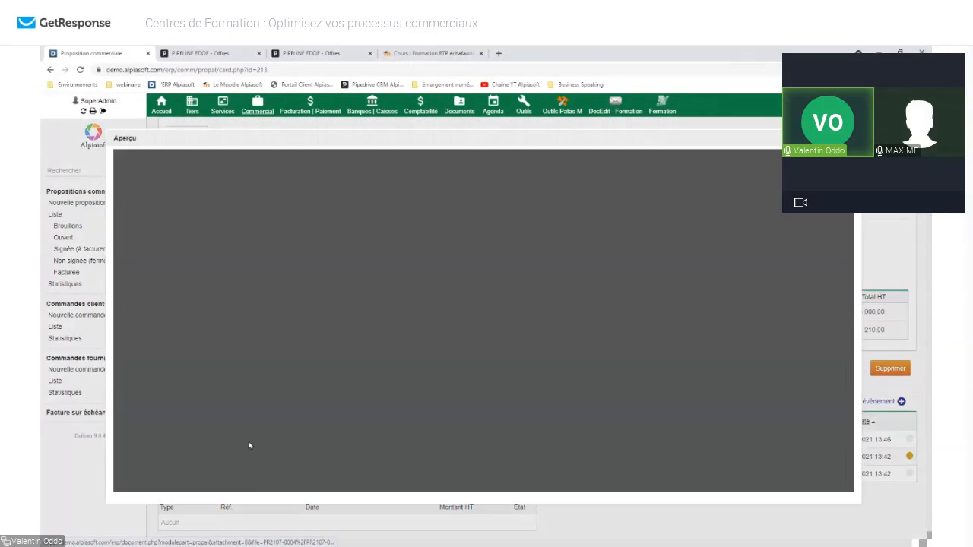
{"action": "scroll", "coordinate": [574, 309], "scroll_direction": "down", "scroll_amount": 5}
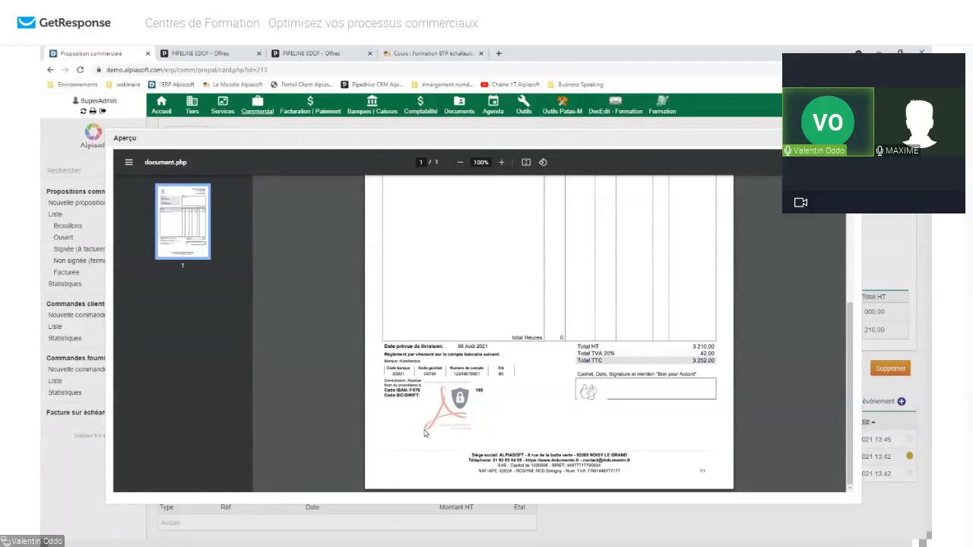
{"action": "scroll", "coordinate": [518, 424], "scroll_direction": "up", "scroll_amount": 1}
{"action": "scroll", "coordinate": [519, 424], "scroll_direction": "up", "scroll_amount": 3}
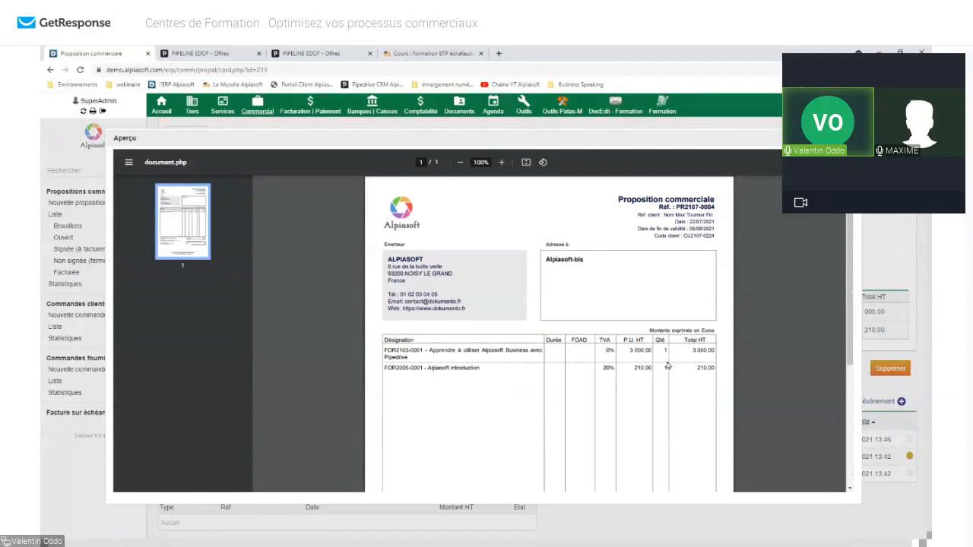
{"action": "left_click", "coordinate": [851, 138]}
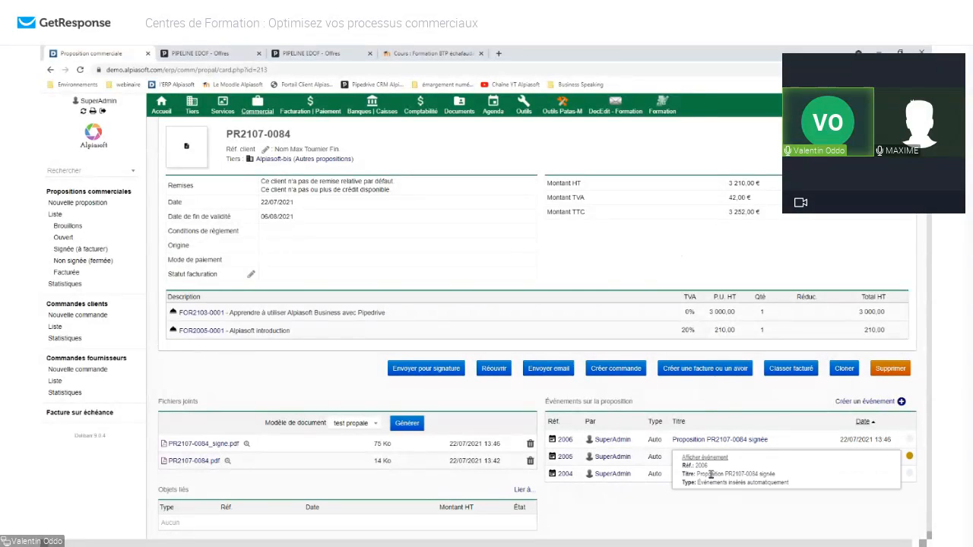
Review the proposal's logged events, view the event creation form and cancel it.
{"action": "scroll", "coordinate": [714, 464], "scroll_direction": "up", "scroll_amount": 2}
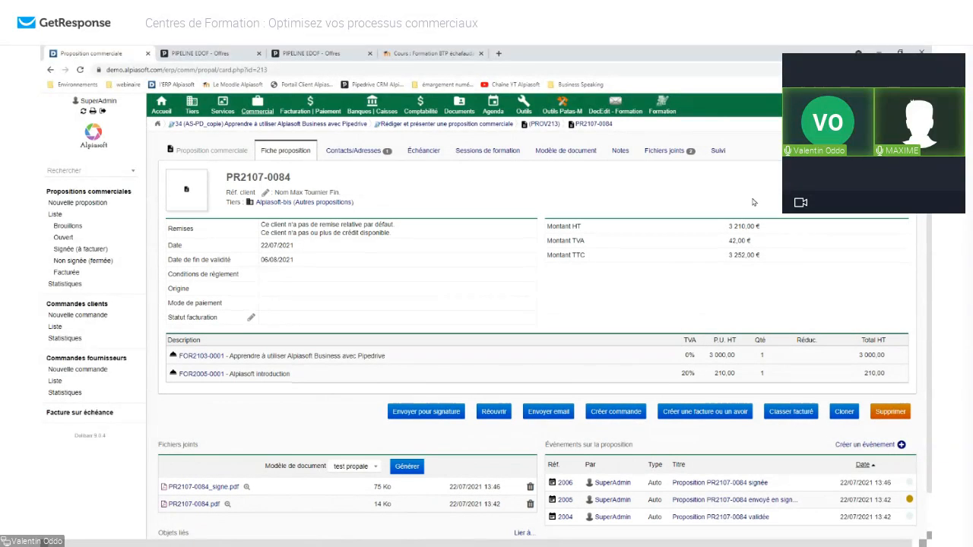
{"action": "scroll", "coordinate": [731, 457], "scroll_direction": "down", "scroll_amount": 2}
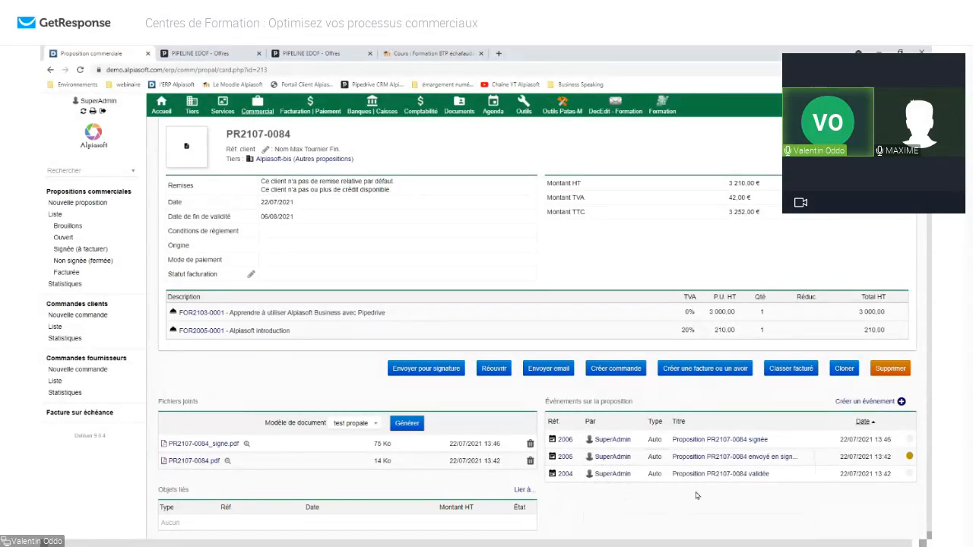
{"action": "left_click", "coordinate": [842, 401]}
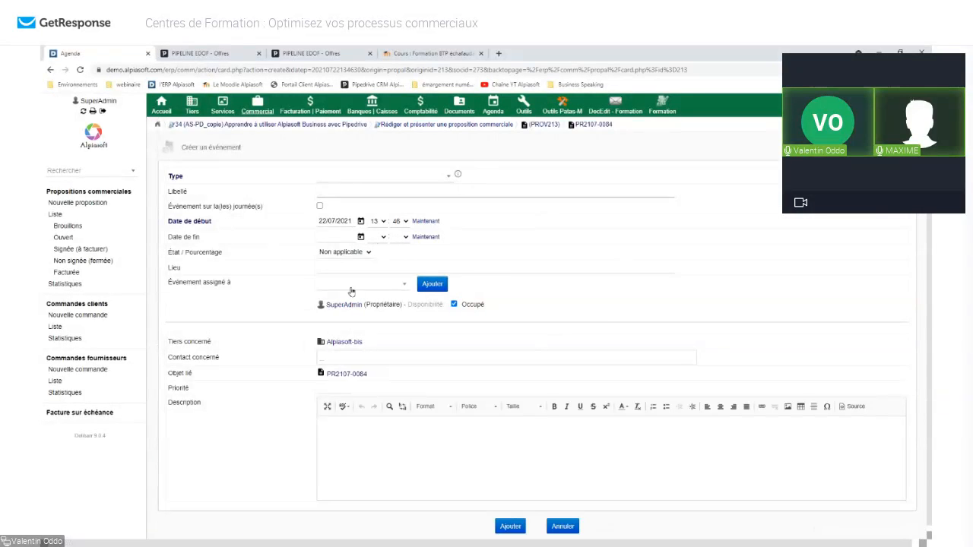
{"action": "left_click", "coordinate": [562, 526]}
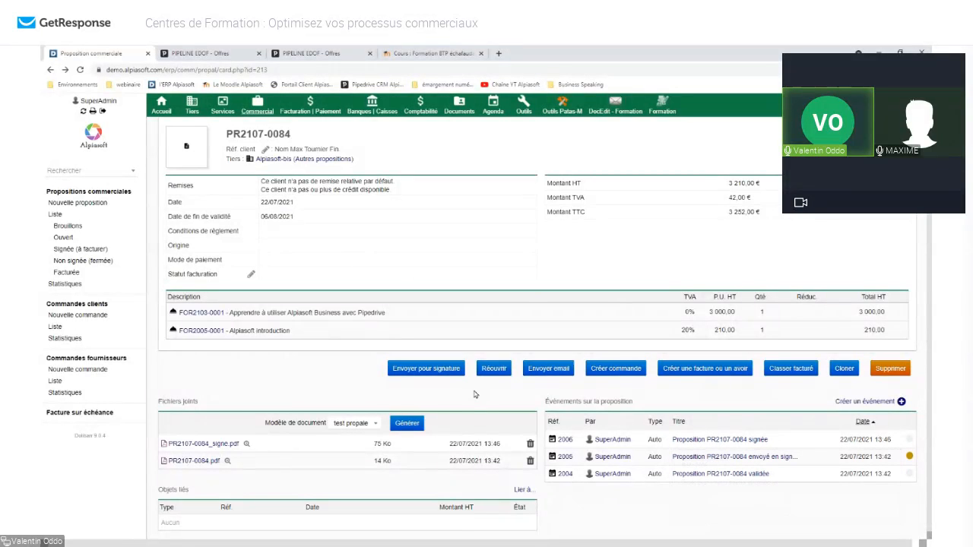
{"action": "scroll", "coordinate": [365, 262], "scroll_direction": "up", "scroll_amount": 1}
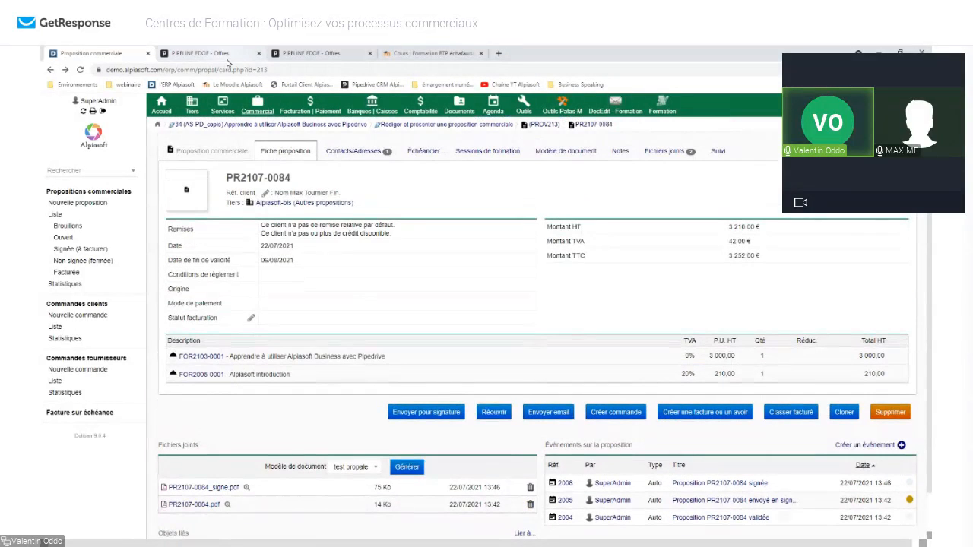
In Pipedrive, mark the Alpiasoft-bis deal's AVT Devis reçu activity as done.
{"action": "left_click", "coordinate": [199, 53]}
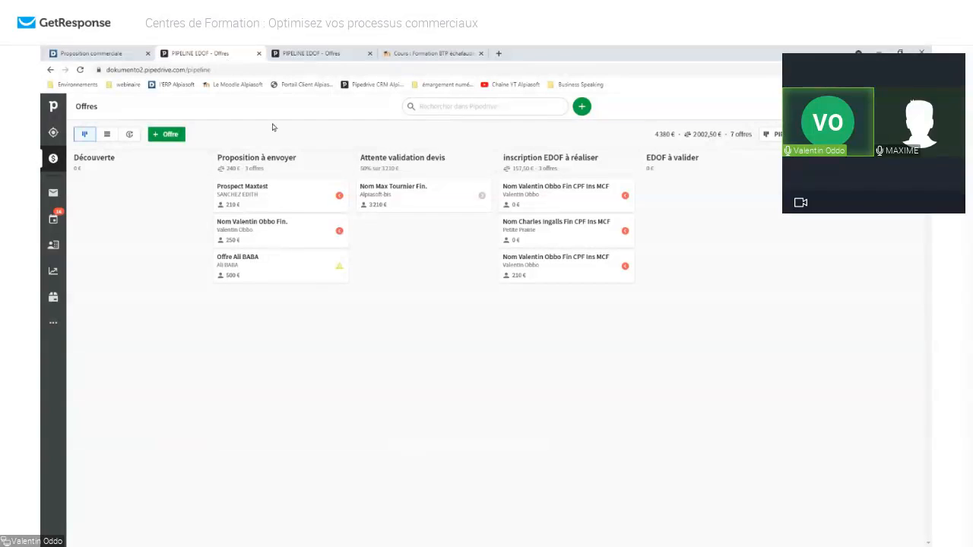
{"action": "left_click", "coordinate": [480, 196]}
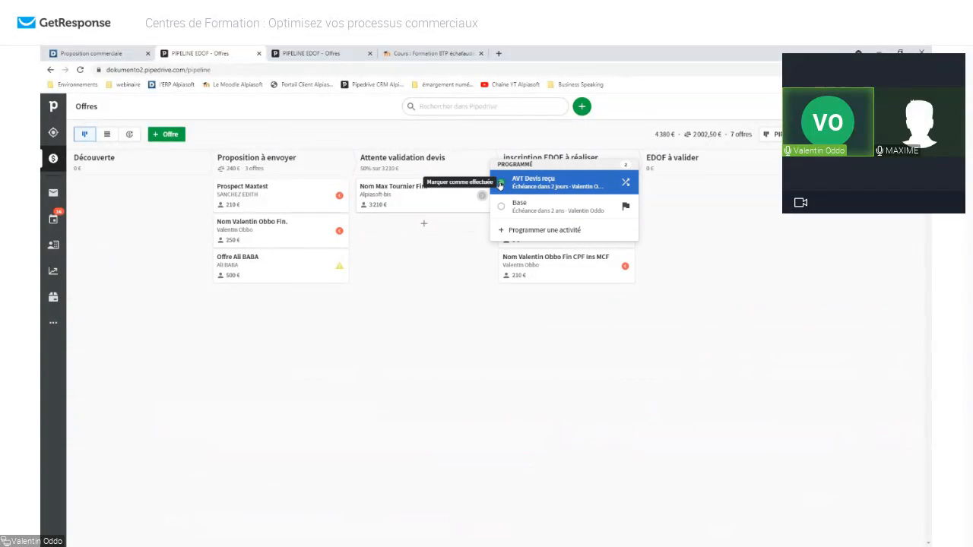
{"action": "left_click", "coordinate": [498, 183]}
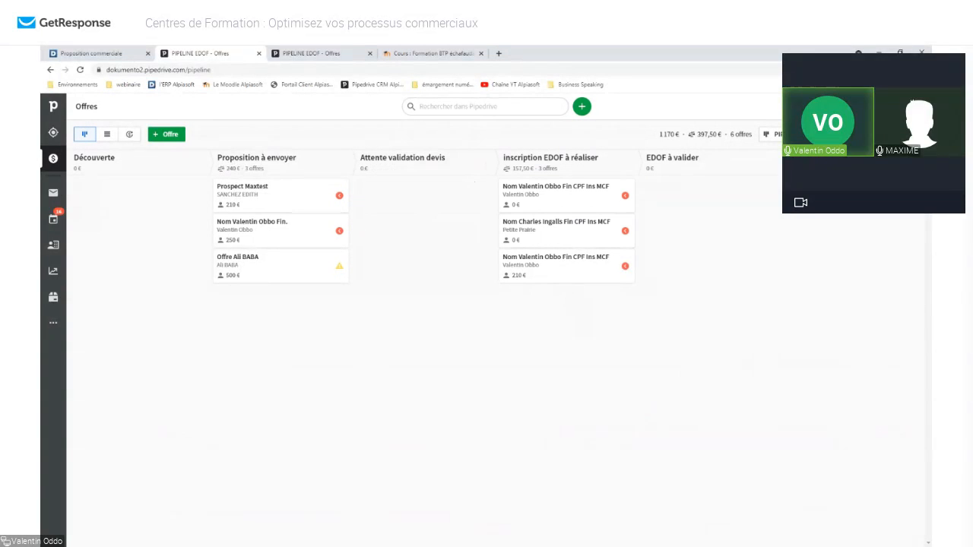
Switch to the Suivi administratif pipeline, check the Alpiasoft-bis deal's scheduled activities and return to the Dolibarr proposal.
{"action": "left_click", "coordinate": [774, 134]}
{"action": "left_click", "coordinate": [779, 170]}
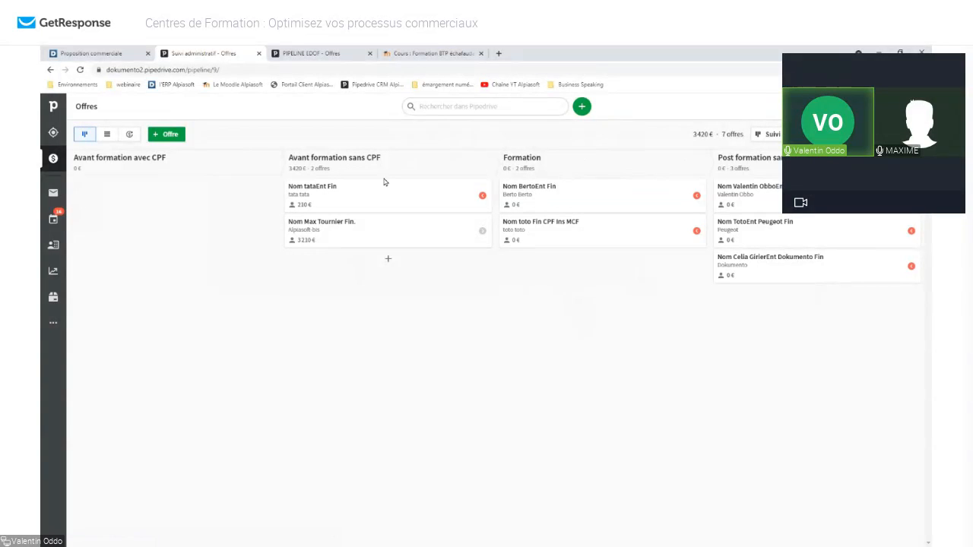
{"action": "left_click", "coordinate": [483, 231]}
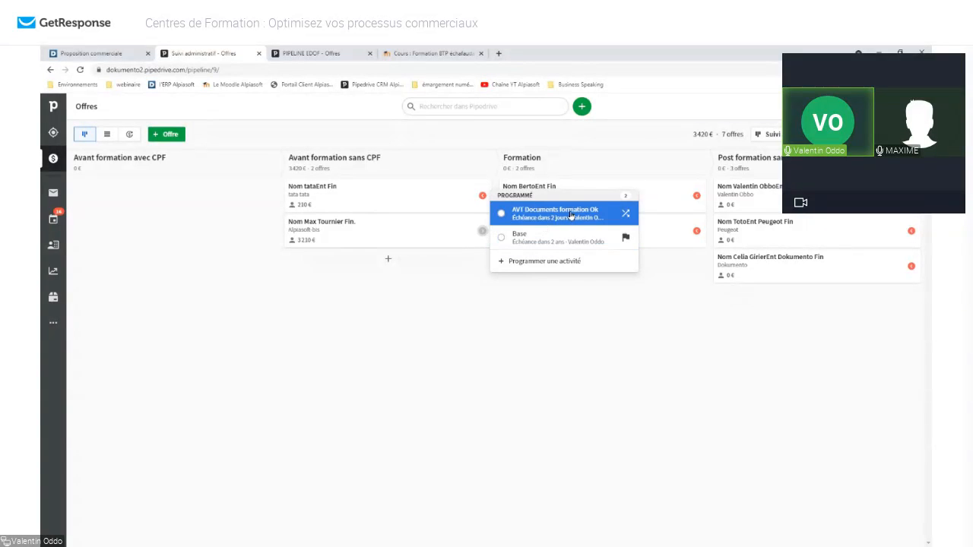
{"action": "left_click", "coordinate": [587, 137]}
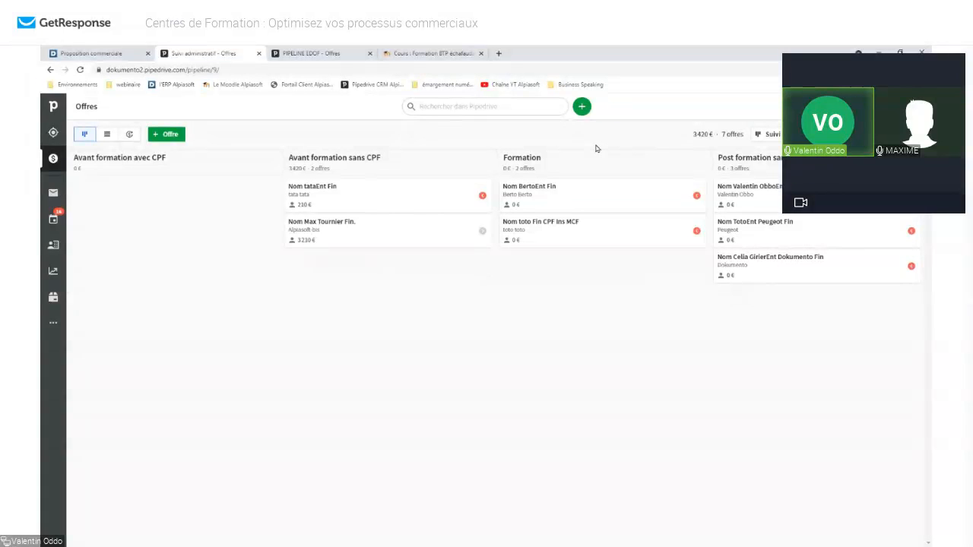
{"action": "left_click", "coordinate": [91, 53]}
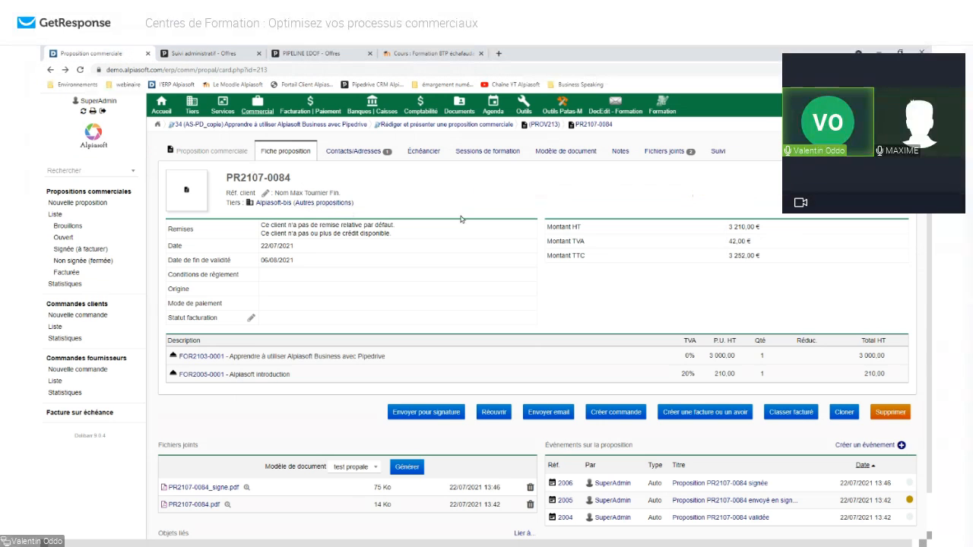